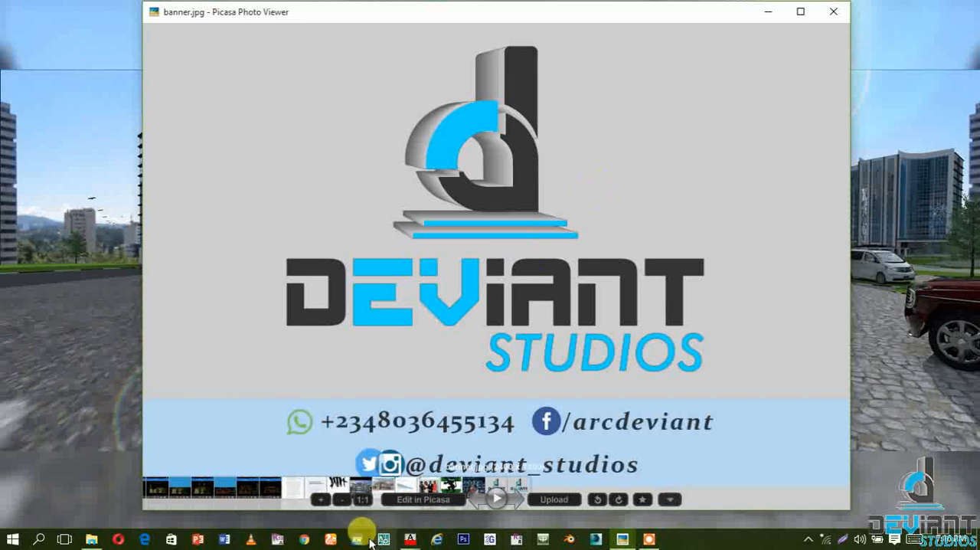
Switch to AutoCAD, view the reference plan in unec-deviant.dwg and return to the david-deviant.dwg drawing
mouse_move(417, 540)
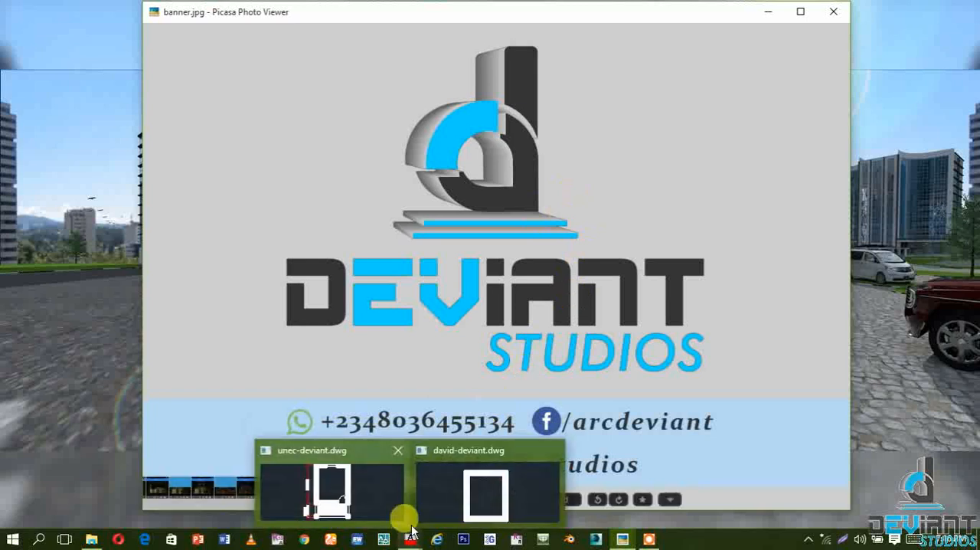
left_click(433, 504)
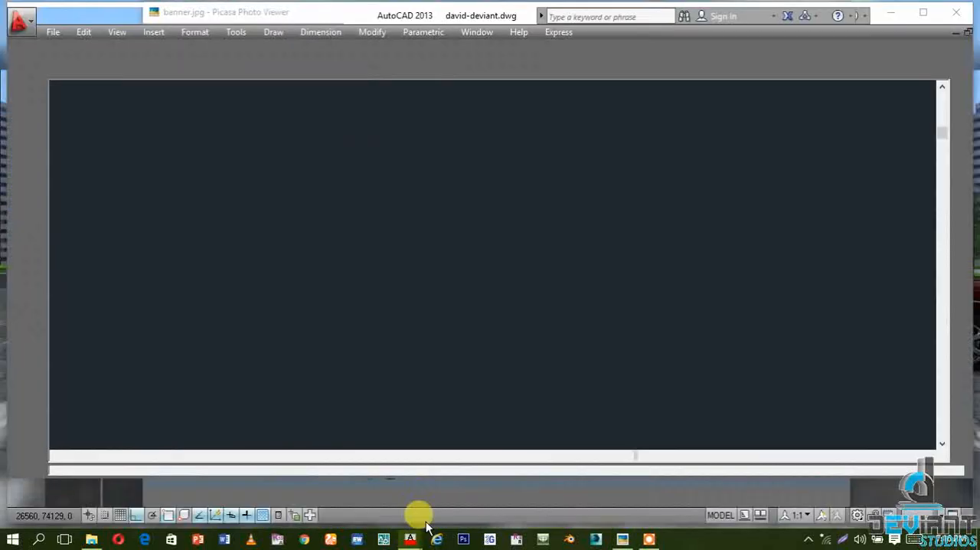
mouse_move(413, 543)
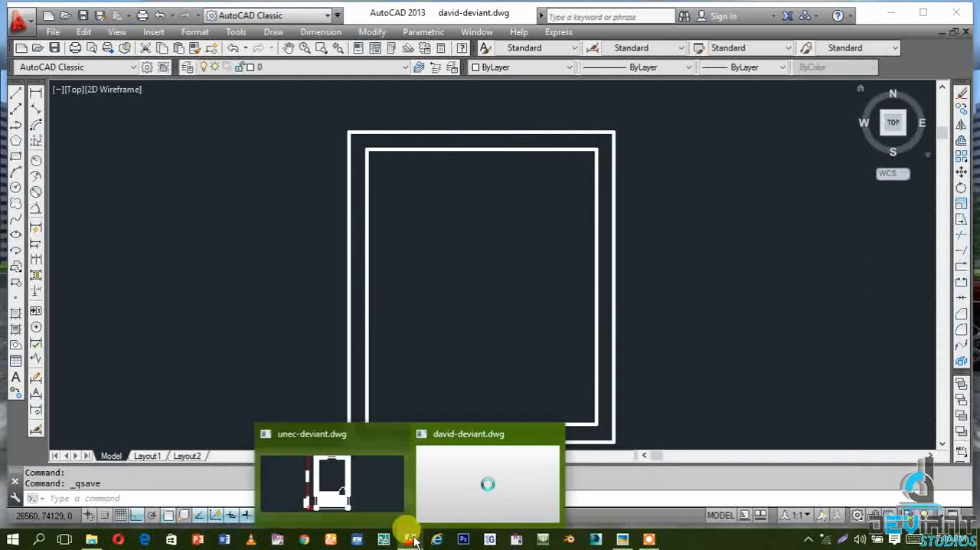
left_click(376, 475)
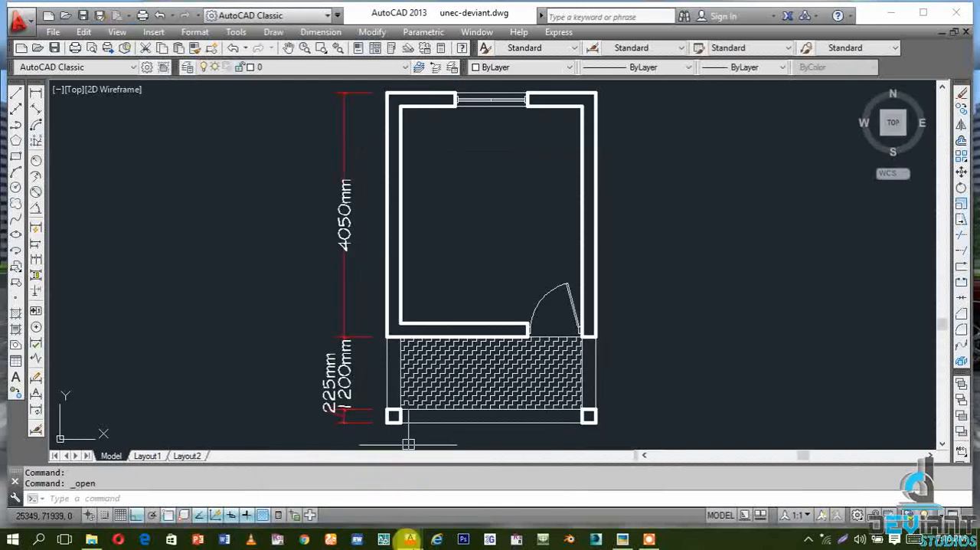
mouse_move(410, 539)
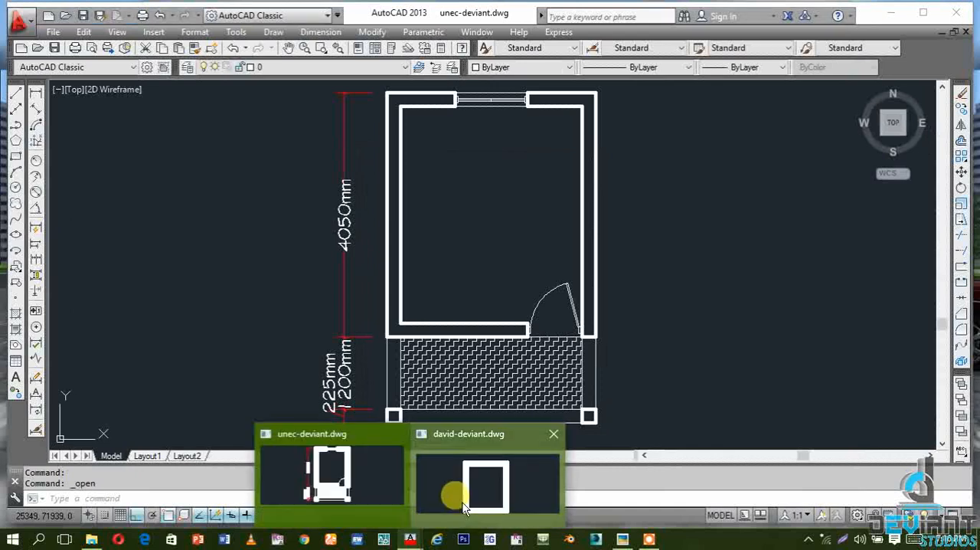
left_click(458, 500)
key("ctrl+s")
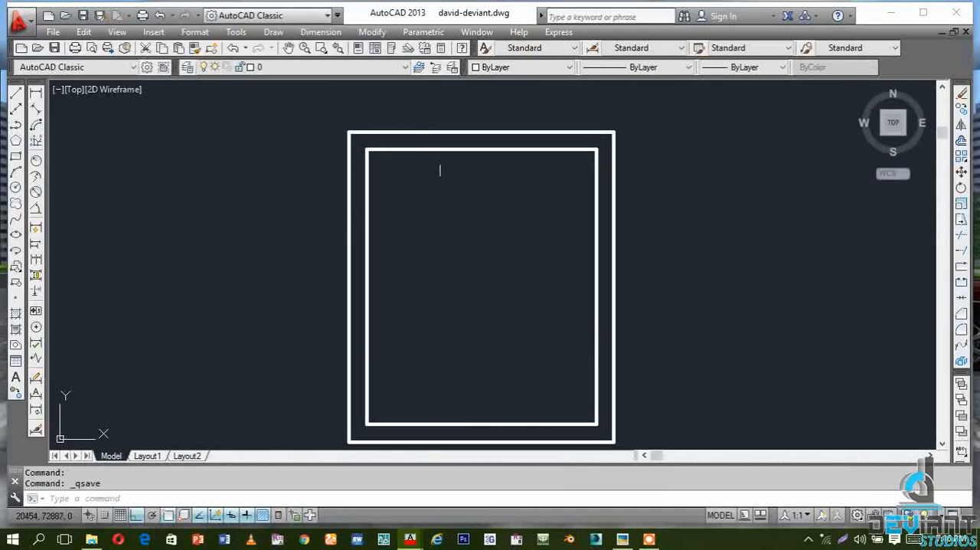
scroll(450, 165, "down", 2)
scroll(449, 166, "up", 2)
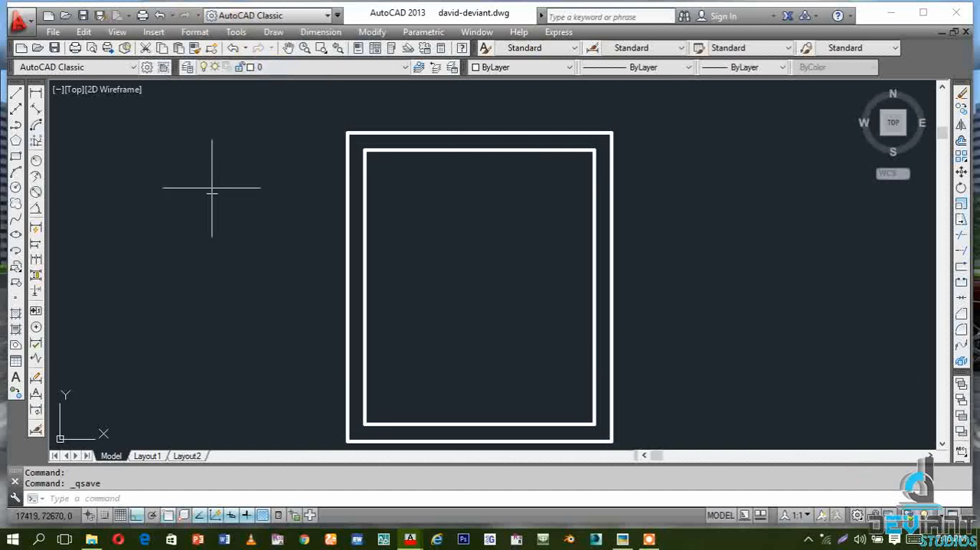
Change the workspace to Drafting & Annotation
left_click(271, 15)
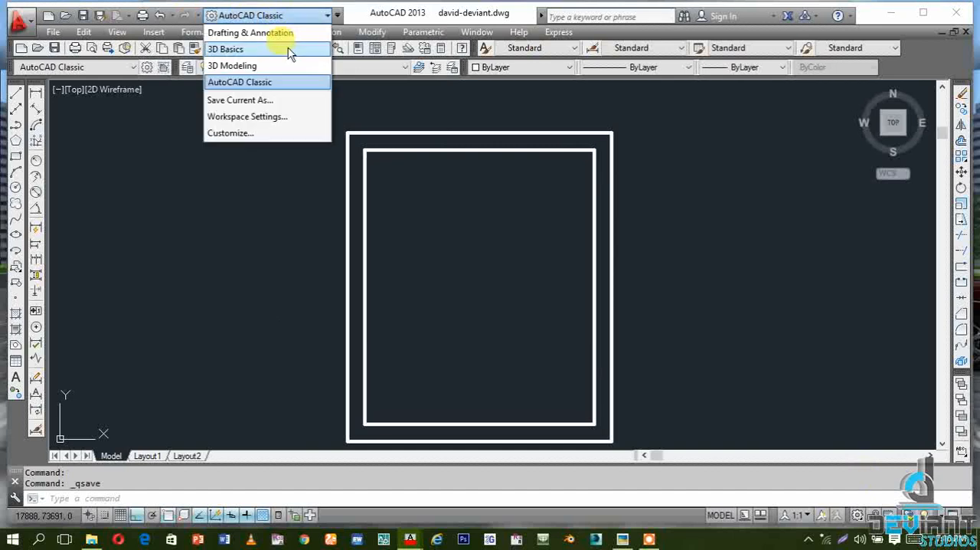
left_click(248, 35)
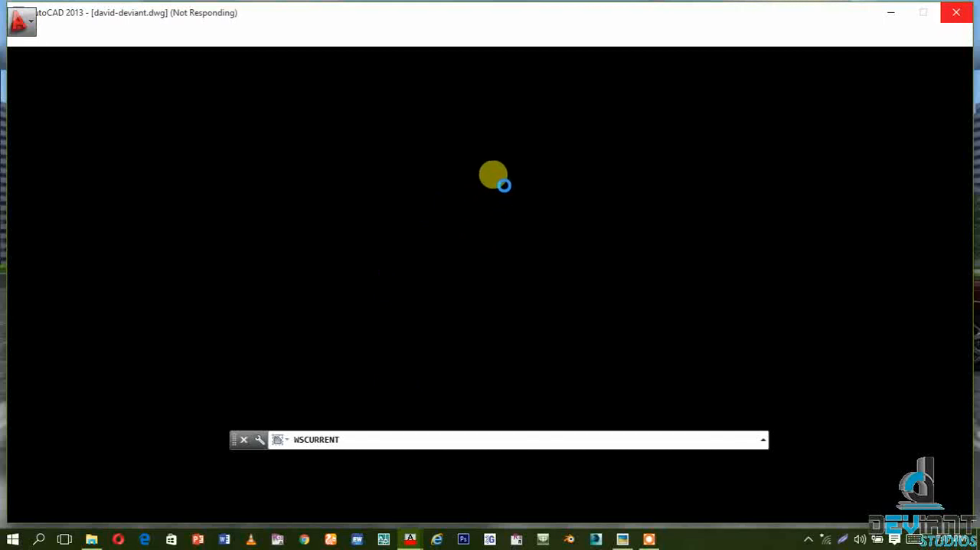
left_click(244, 439)
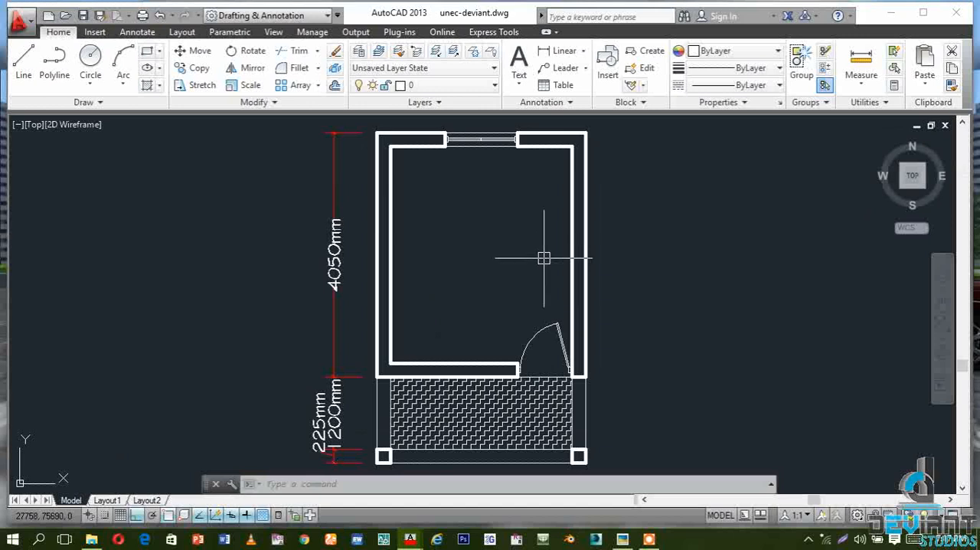
middle_click_drag(545, 255, 545, 254)
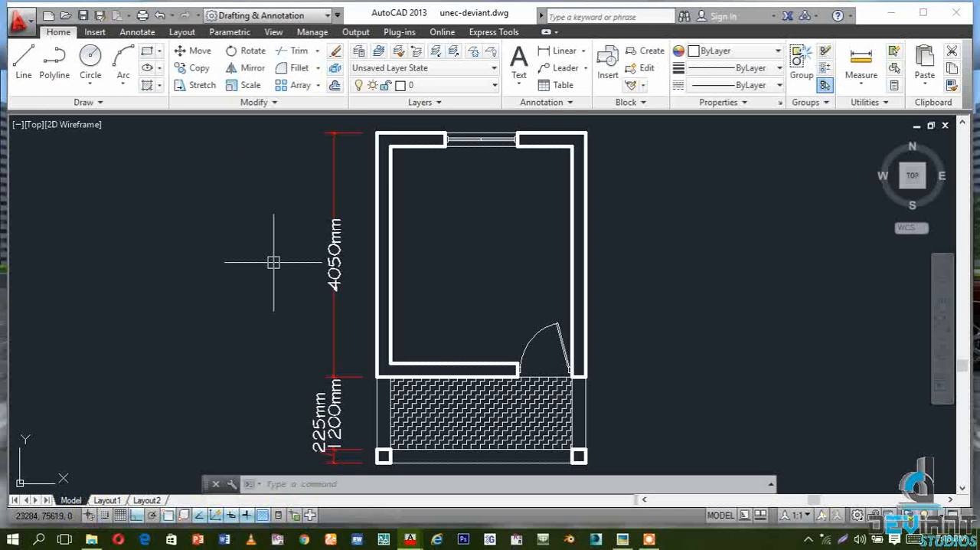
Set the workspace back to AutoCAD Classic
left_click(285, 15)
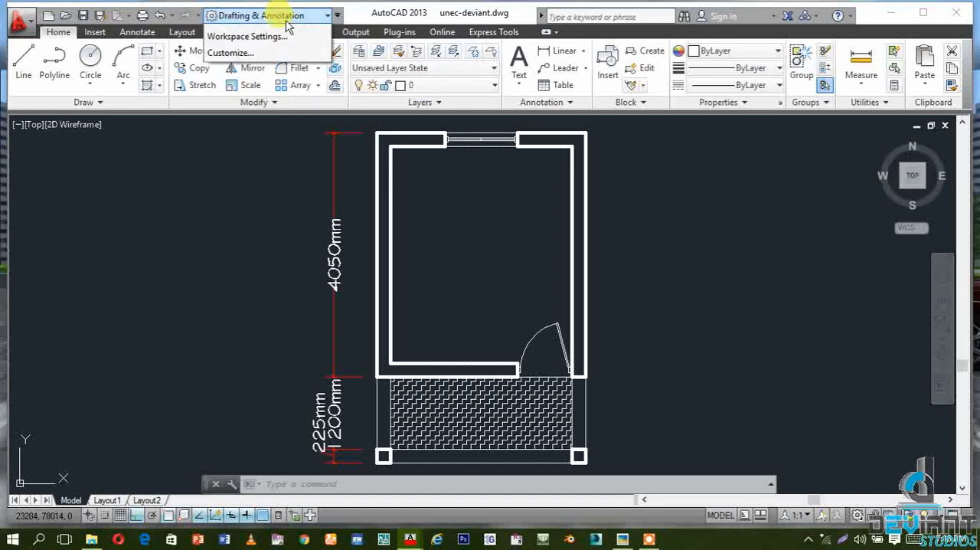
left_click(287, 83)
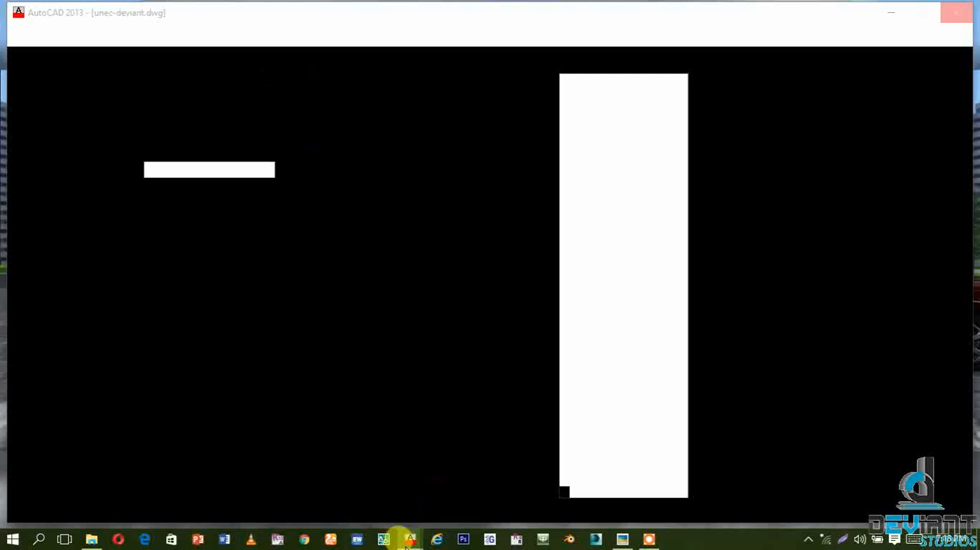
mouse_move(406, 541)
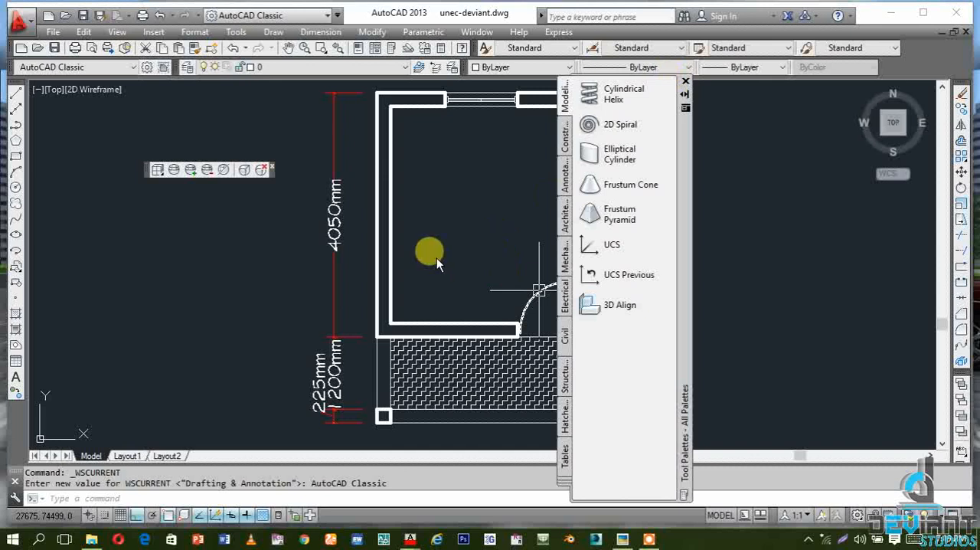
Close the Tool Palettes and the floating toolbar that cover the drawing area
left_click(502, 247)
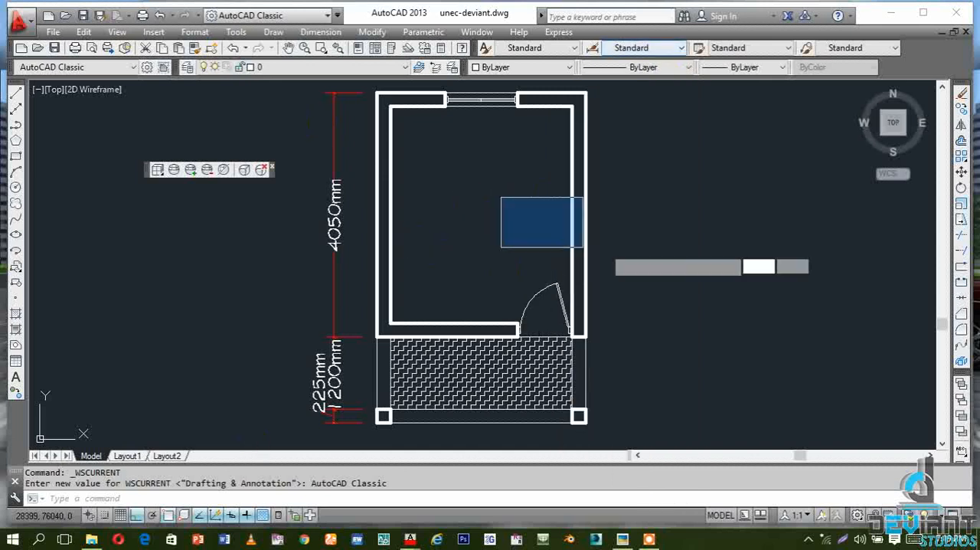
left_click(448, 295)
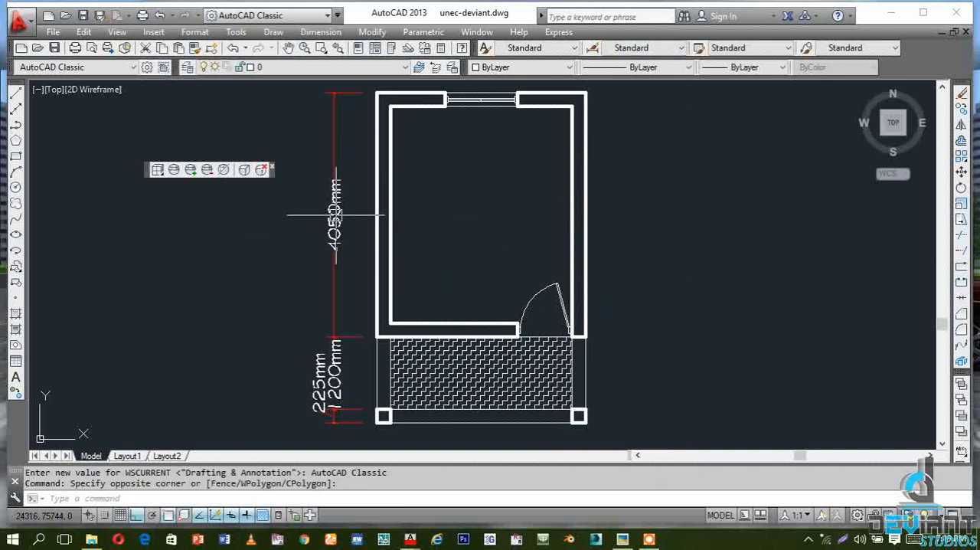
left_click(270, 170)
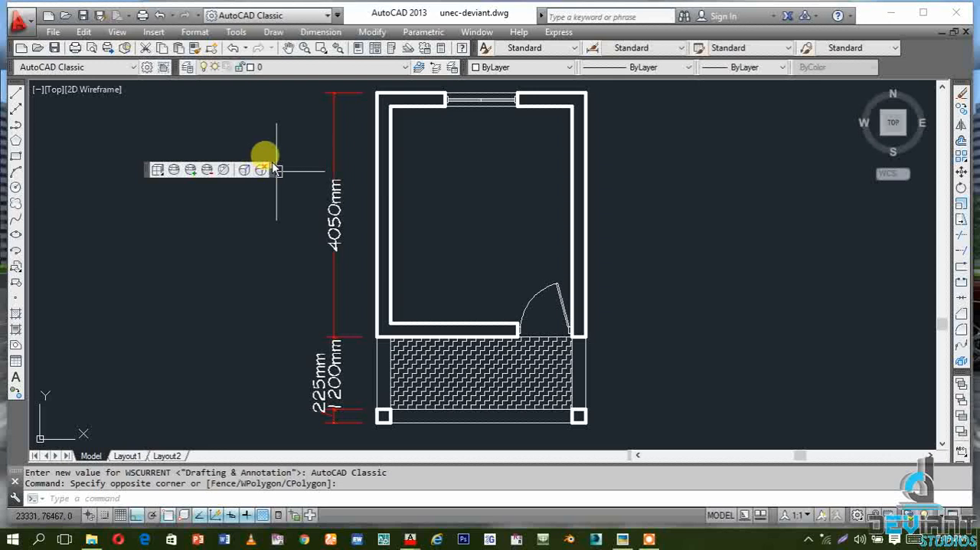
left_click(274, 165)
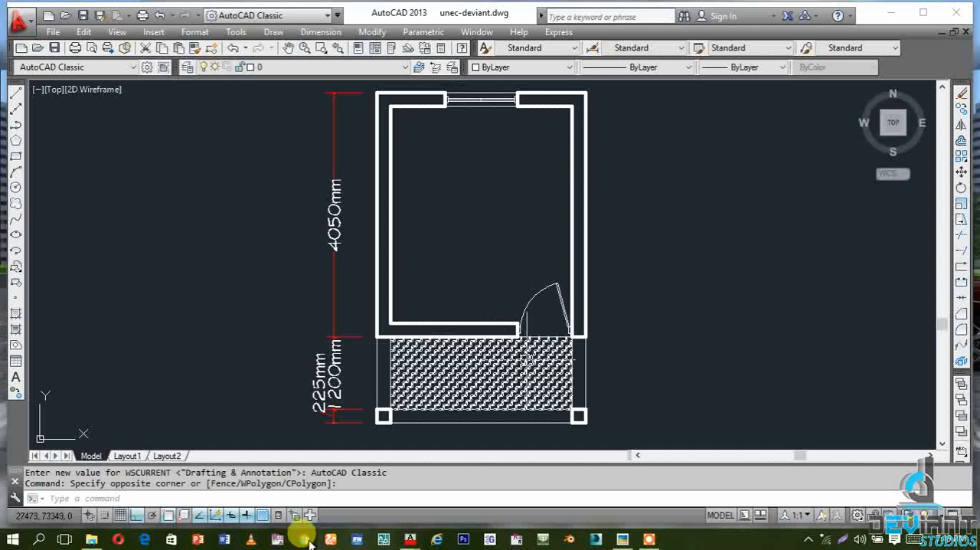
Minimize the unec-deviant.dwg drawing and maximize david-deviant.dwg in the workspace
left_click(941, 33)
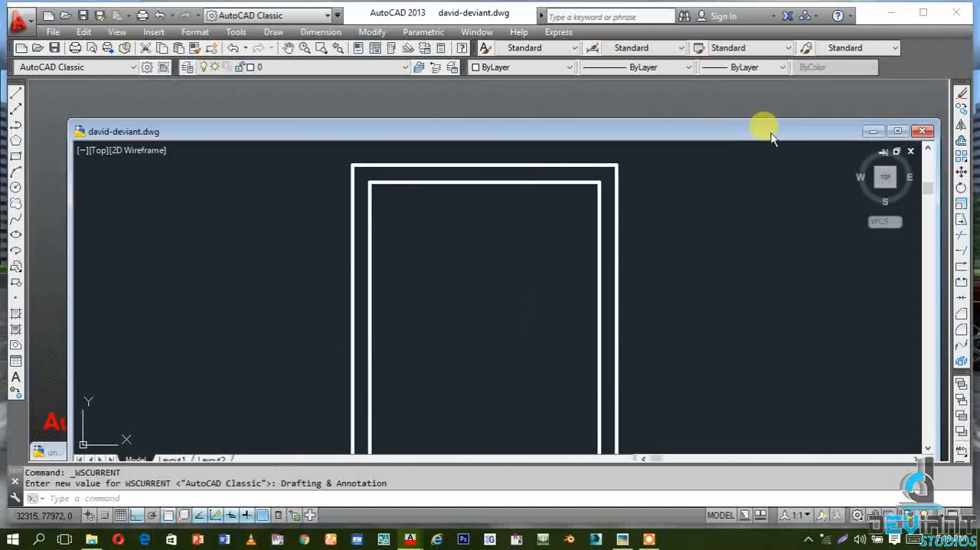
left_click(897, 131)
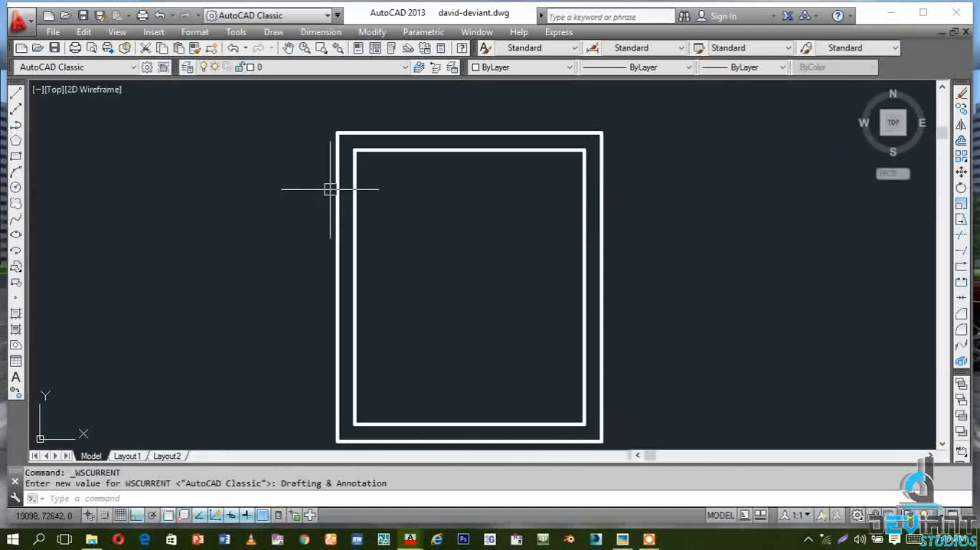
scroll(382, 177, "down", 2)
scroll(385, 210, "up", 2)
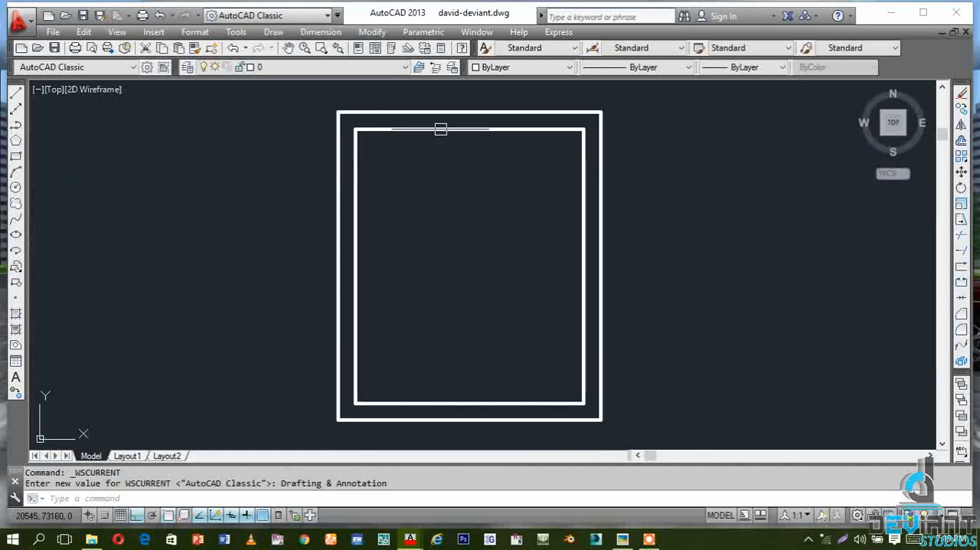
Draw a line across the thickness of the plan's upper wall, from the inner face's midpoint to the outer face's midpoint
left_click(17, 93)
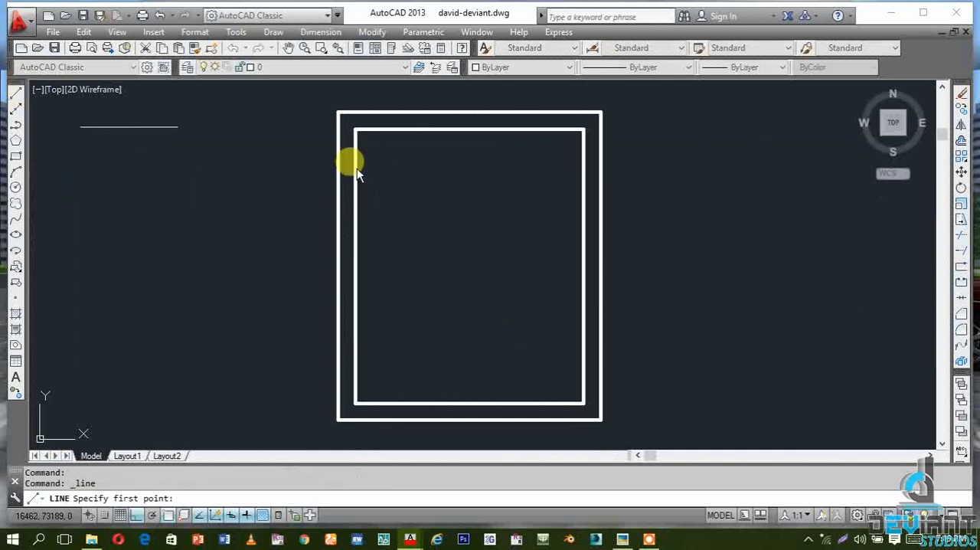
left_click(470, 128)
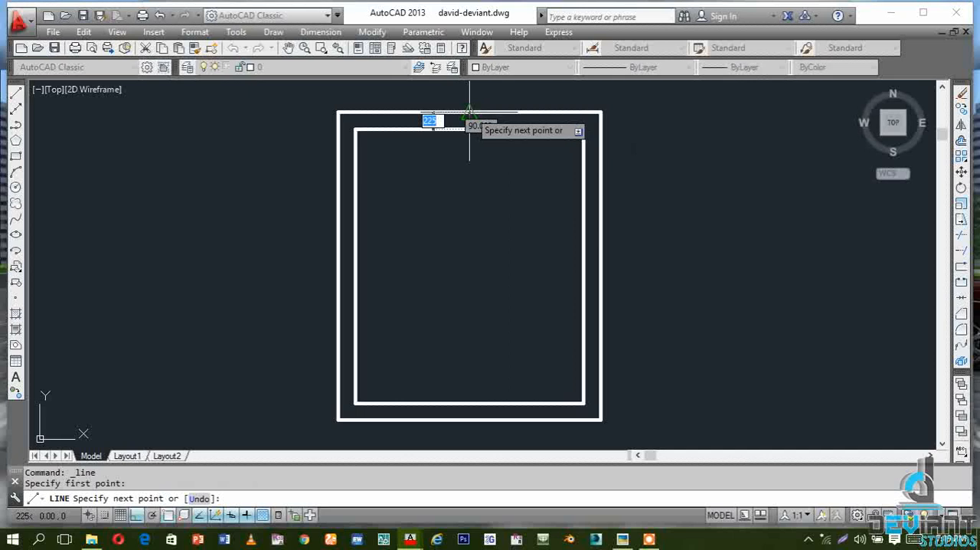
left_click(470, 112)
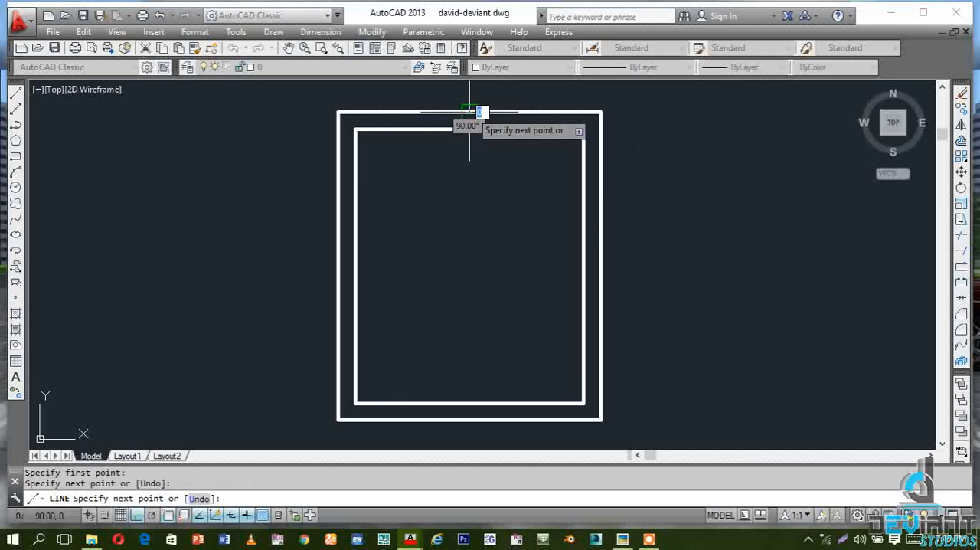
key("Escape")
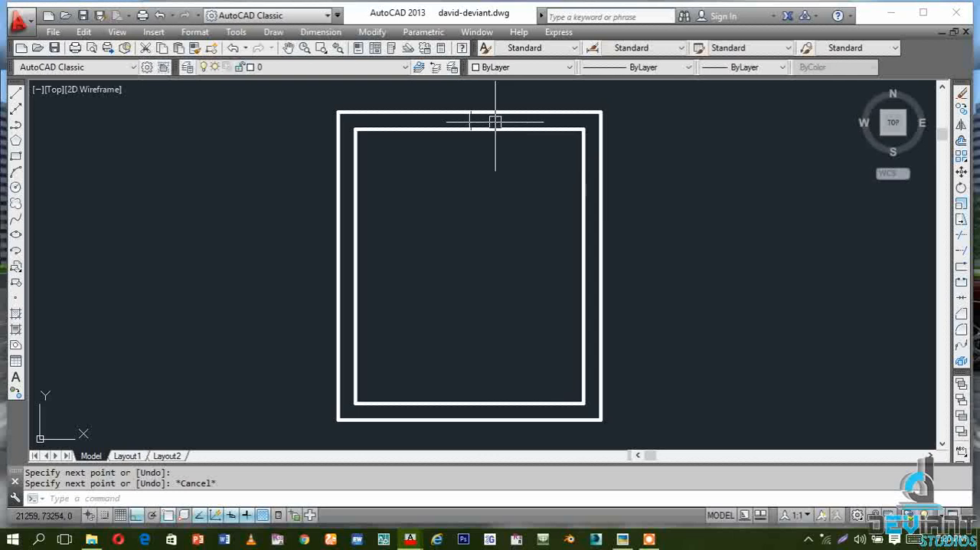
Offset the upper wall's centre line by 600 to both sides to mark the window opening's edges
left_click(961, 142)
type("600")
key("Return")
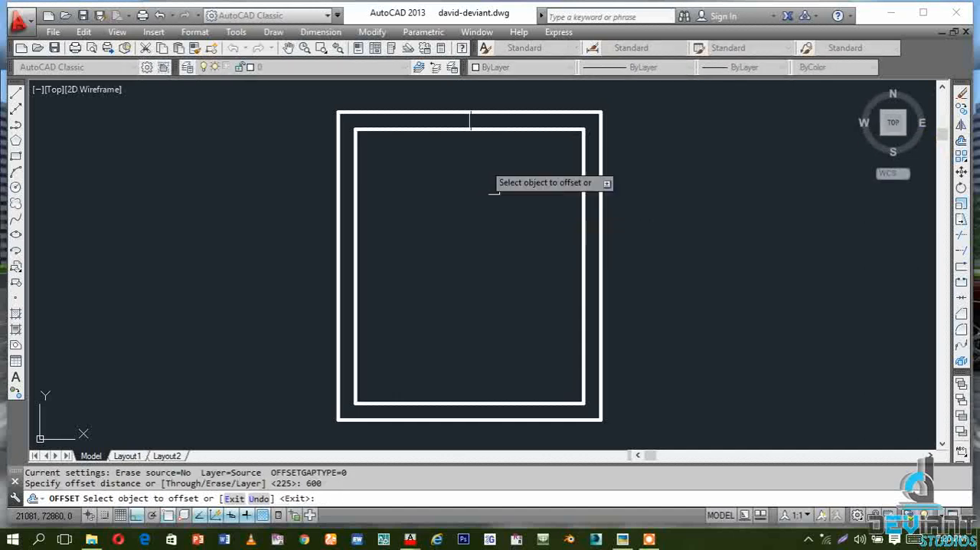
left_click(470, 114)
left_click(470, 117)
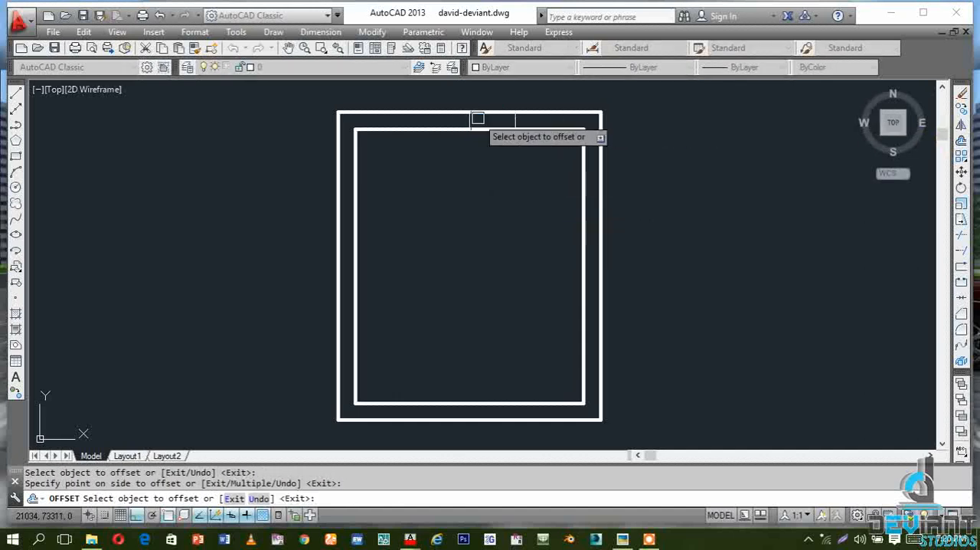
left_click(468, 116)
left_click(469, 121)
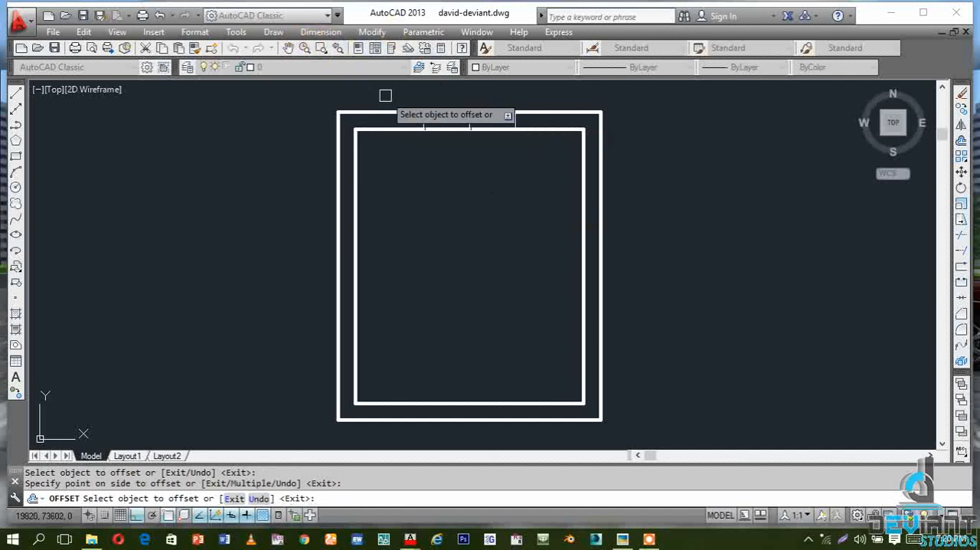
left_click(321, 48)
left_click(381, 90)
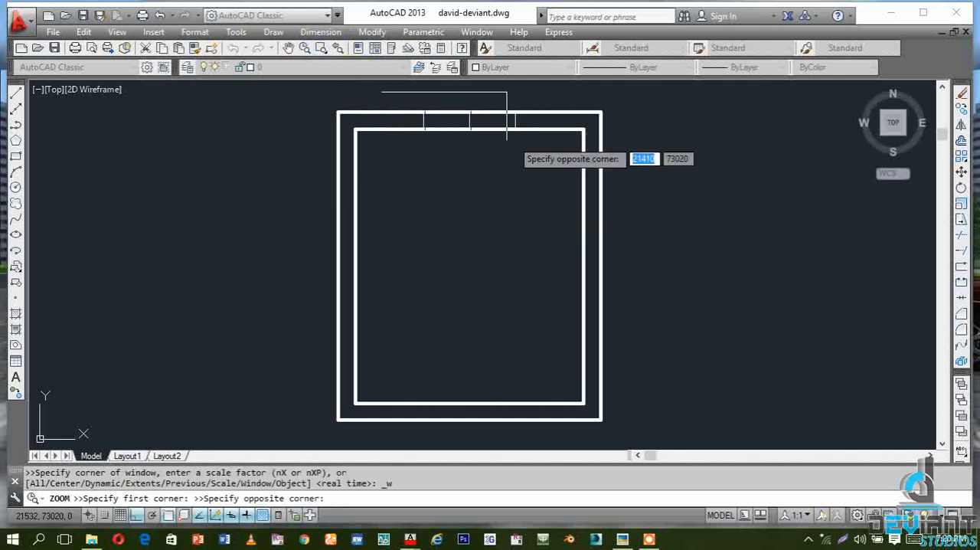
left_click(516, 148)
scroll(479, 174, "down", 6)
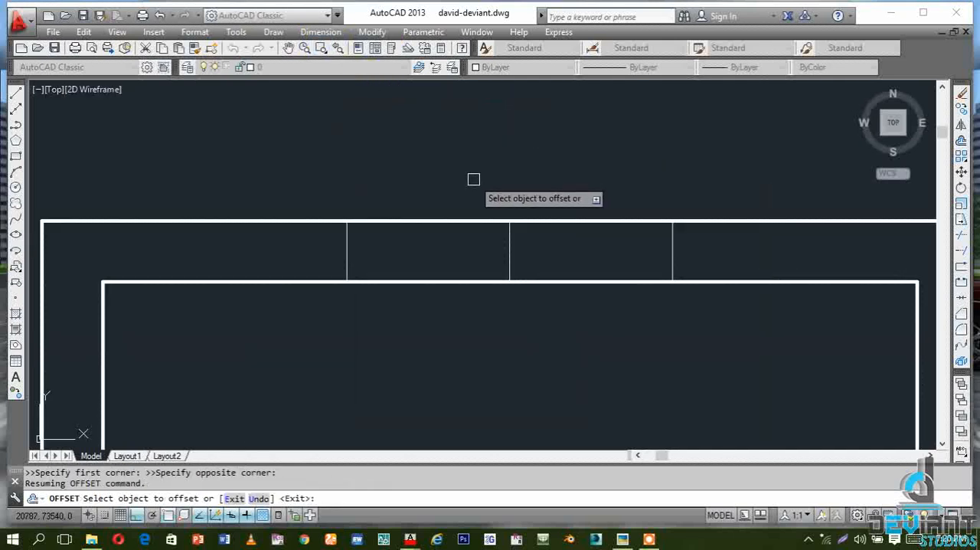
scroll(512, 164, "up", 2)
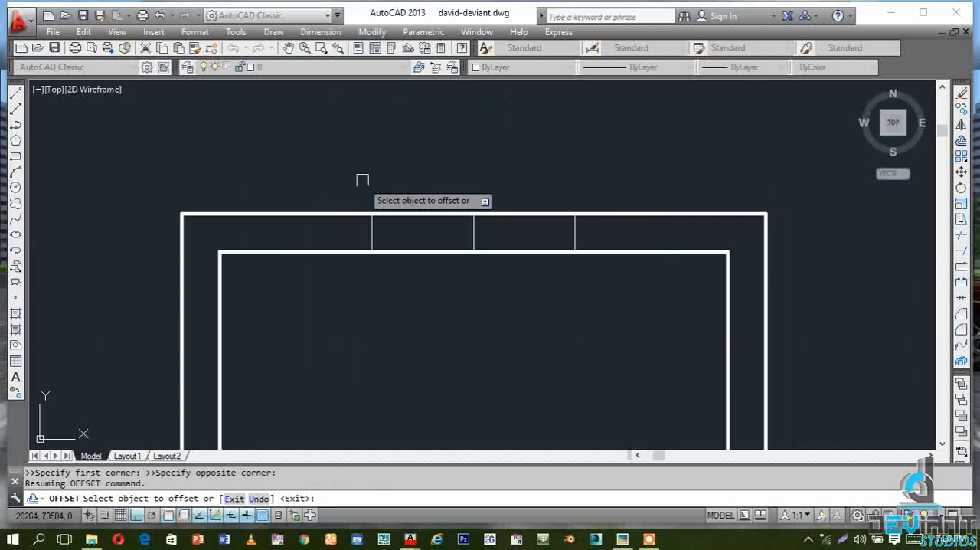
key("Escape")
key("Escape")
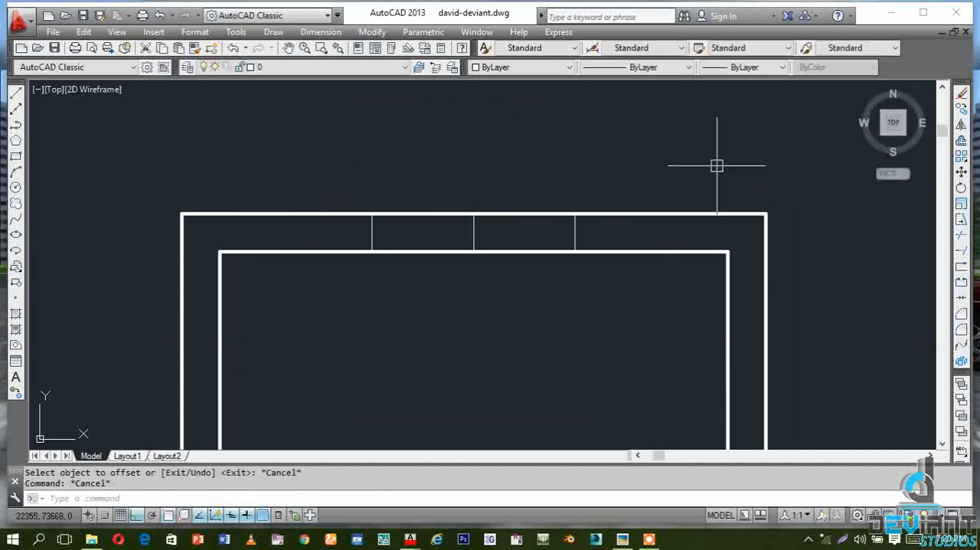
Draw a horizontal line through the middle of the wall thickness, joining the midpoints of the window opening's two edge lines
left_click(17, 93)
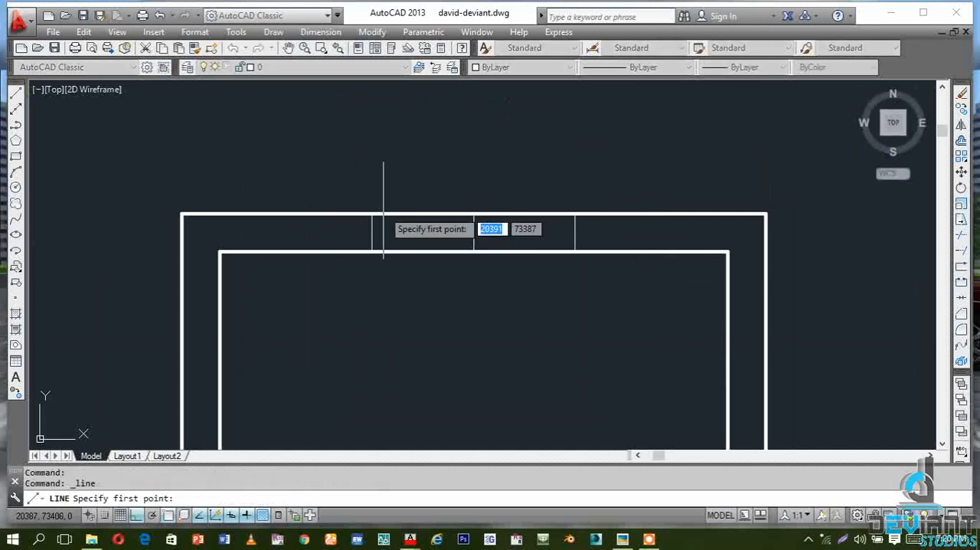
left_click(371, 232)
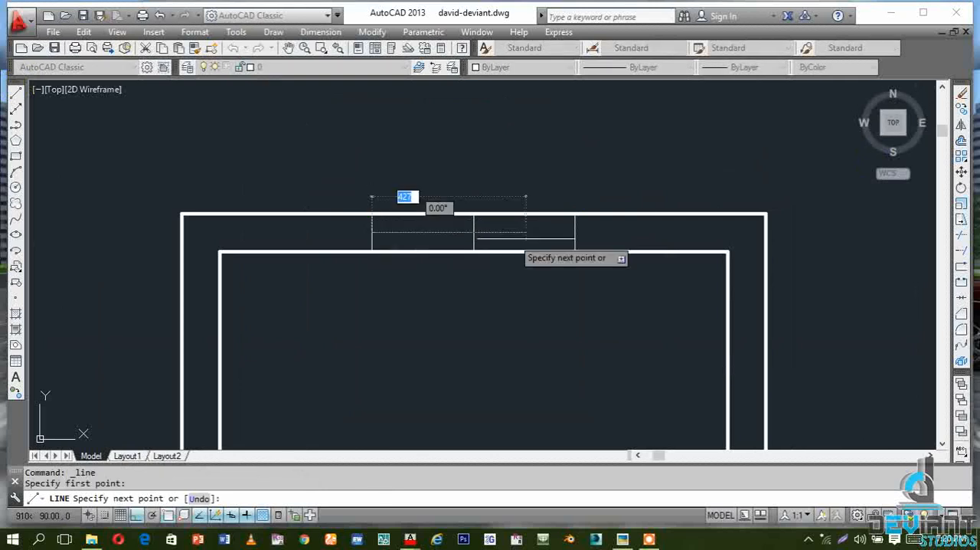
left_click(525, 232)
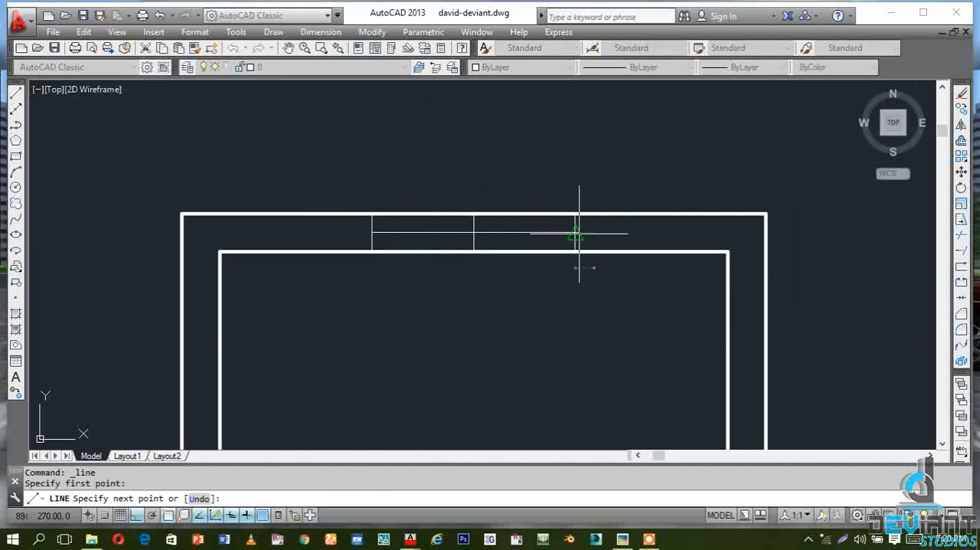
Offset both edge lines of the window opening by 50 towards the inside of the opening
key("Escape")
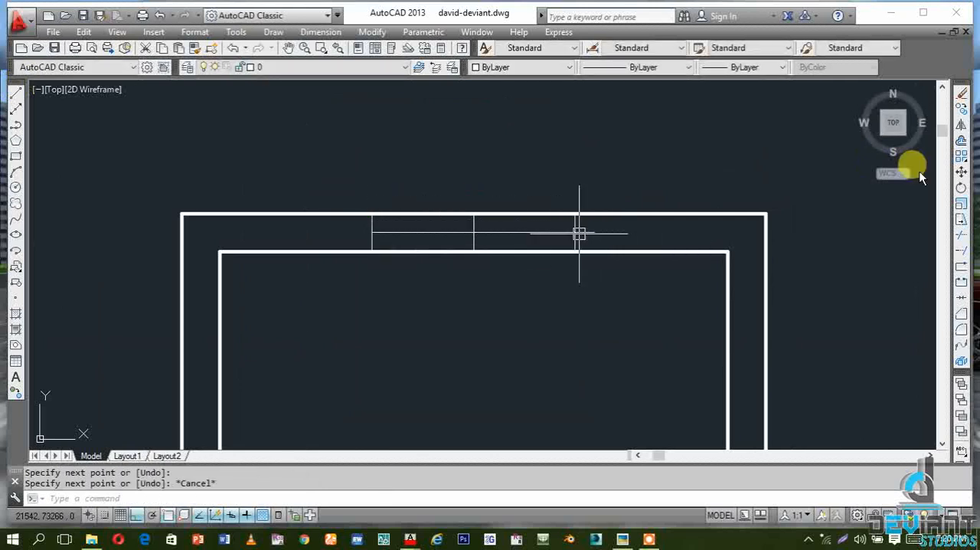
left_click(962, 143)
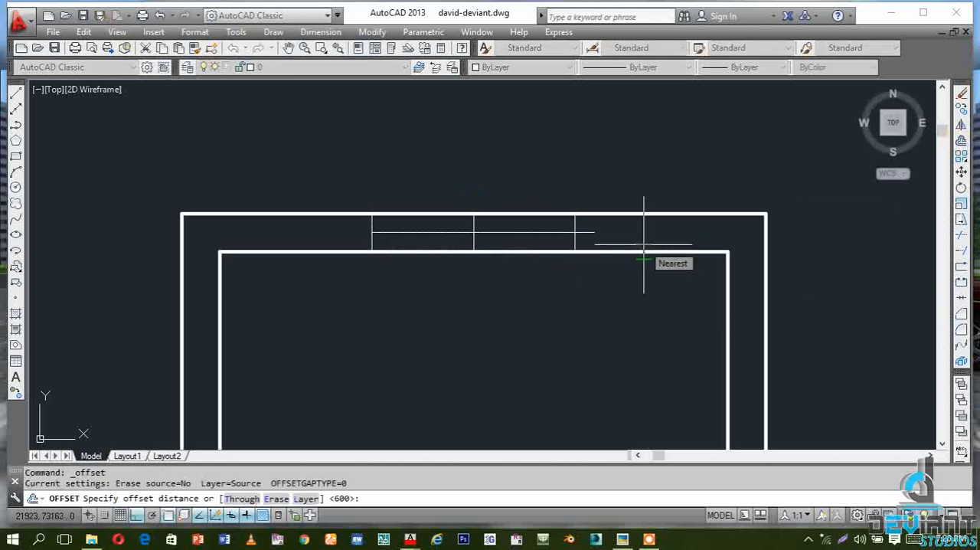
type("5")
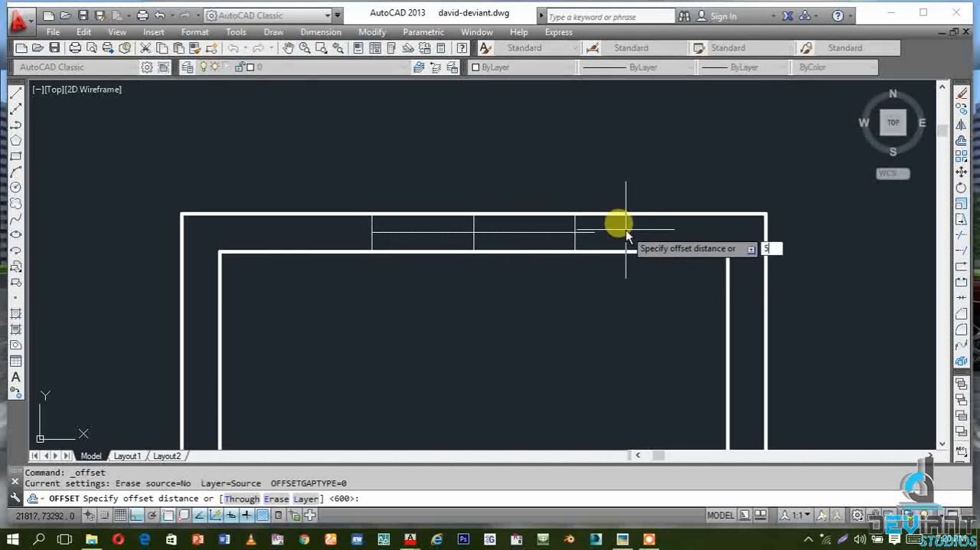
type("0")
key("Return")
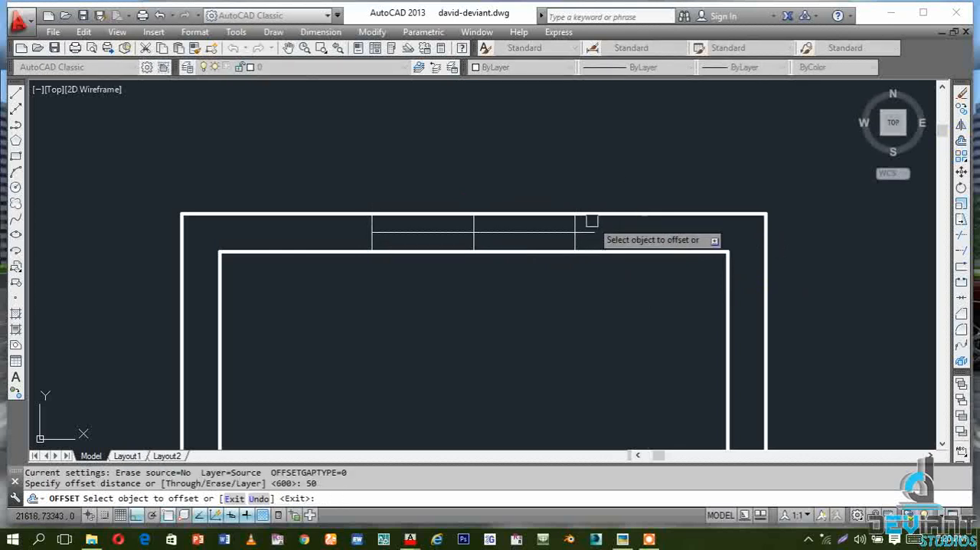
left_click(577, 225)
left_click(514, 218)
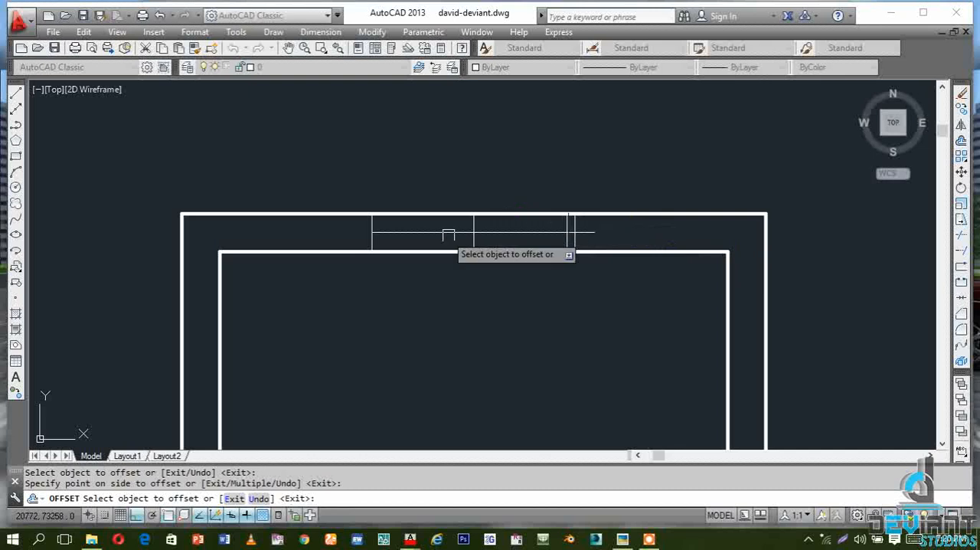
left_click(371, 225)
left_click(406, 228)
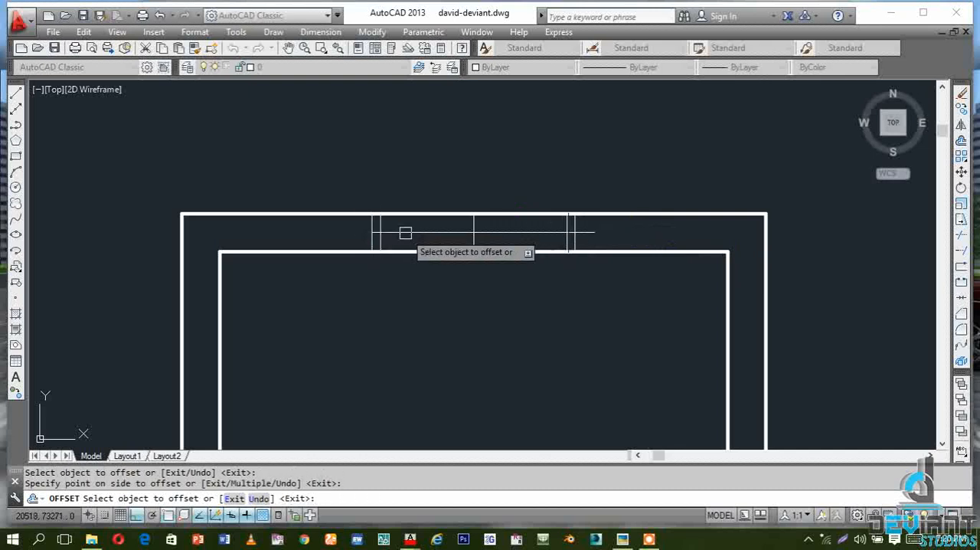
Offset the horizontal line through the middle of the wall thickness by 50 to both sides
left_click(426, 230)
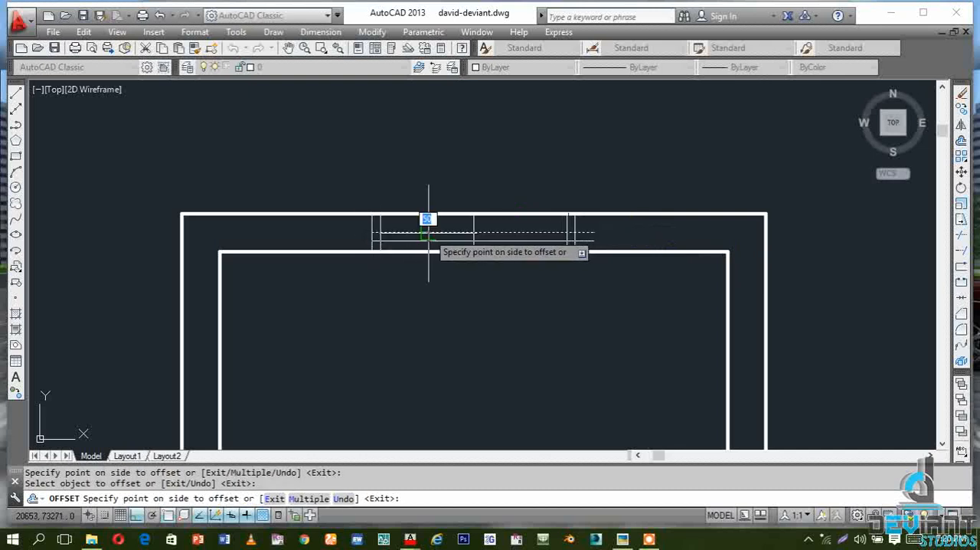
left_click(426, 216)
left_click(429, 230)
left_click(429, 262)
key("Escape")
key("Escape")
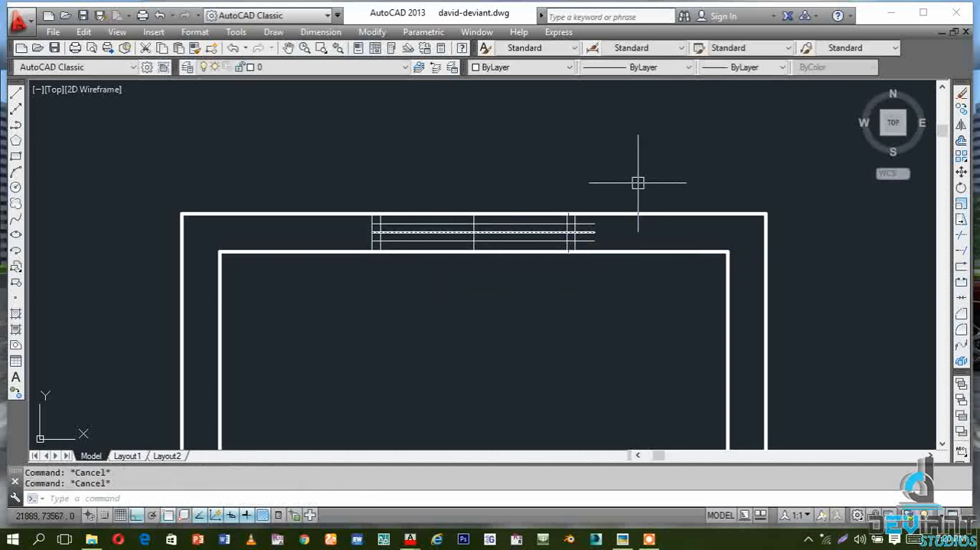
Trim the three horizontal lines' overhanging ends beyond the opening's right edge line, using all objects as cutting edges
left_click(960, 235)
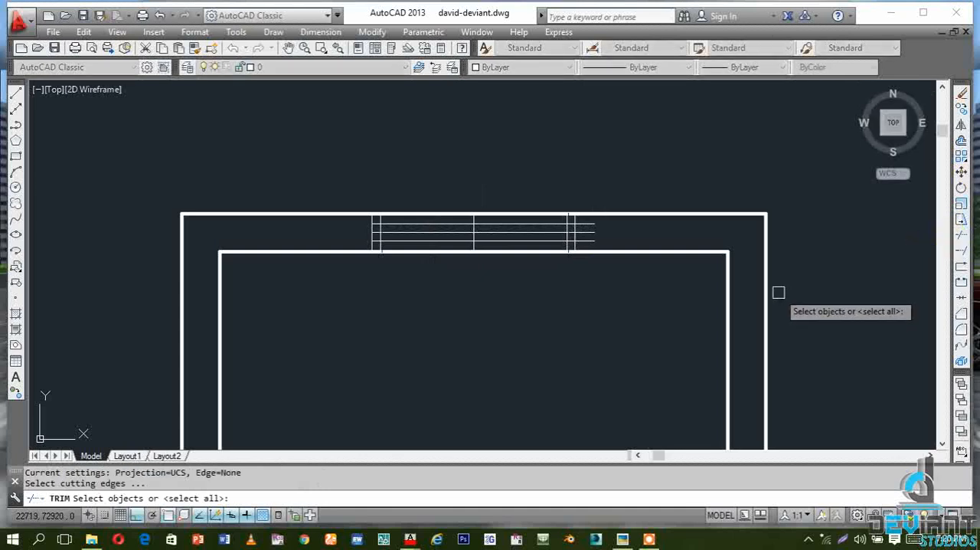
key("Return")
scroll(582, 233, "up", 4)
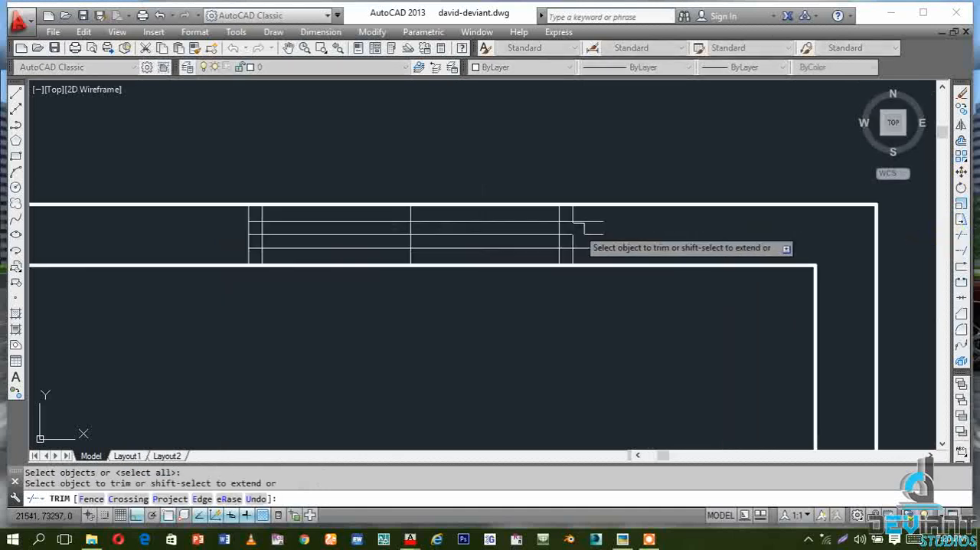
left_click(663, 215)
left_click(582, 263)
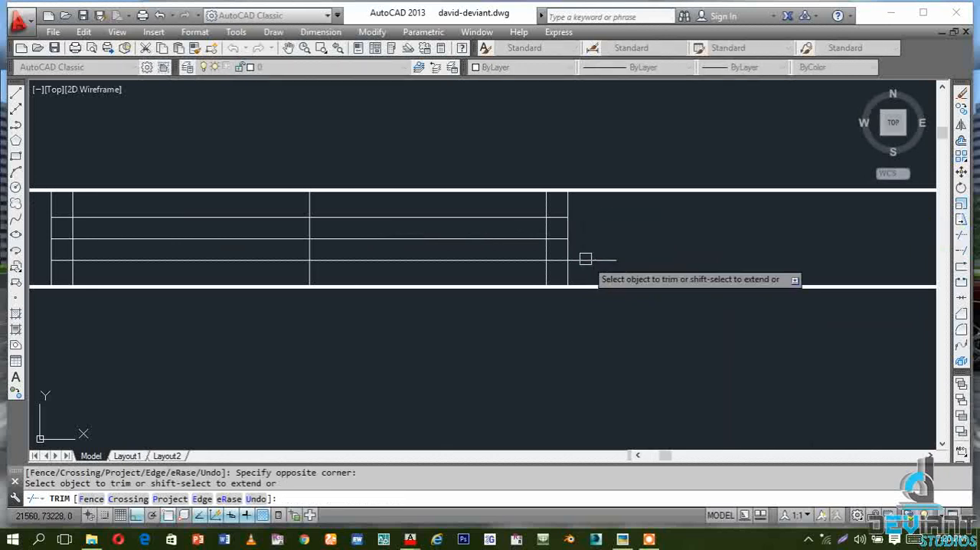
Trim the inner vertical lines above and below the horizontal lines and the middle line inside both end frames, leaving closed rectangular jambs
left_click(548, 204)
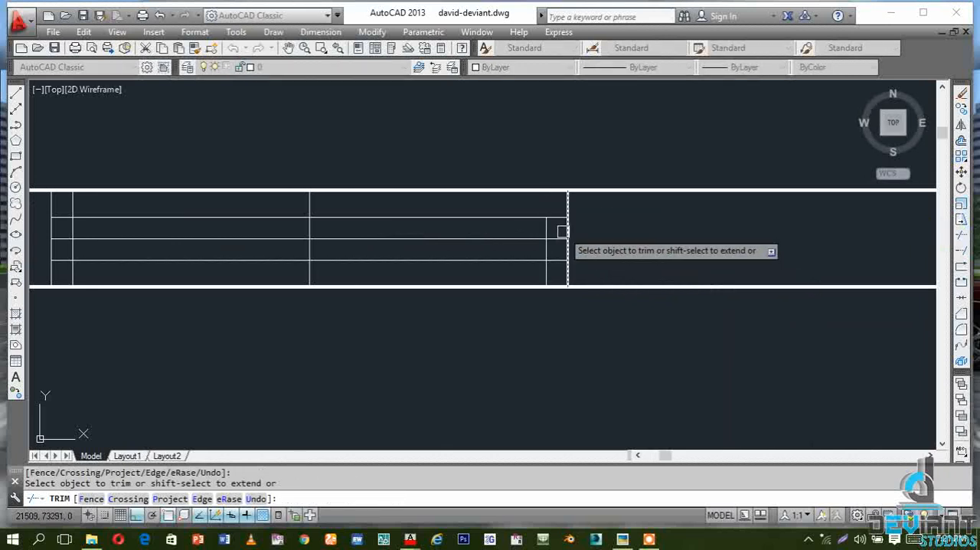
left_click(559, 236)
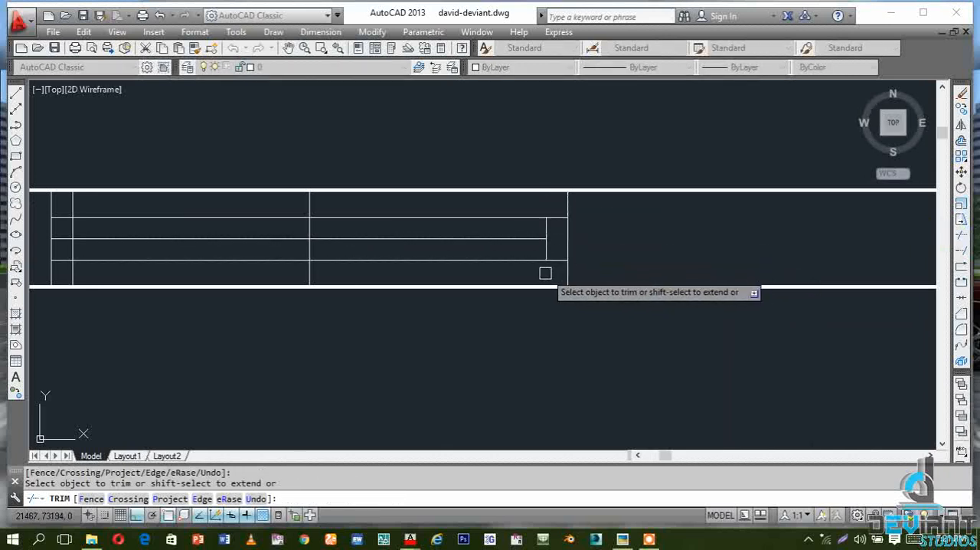
scroll(571, 263, "down", 4)
scroll(570, 263, "up", 5)
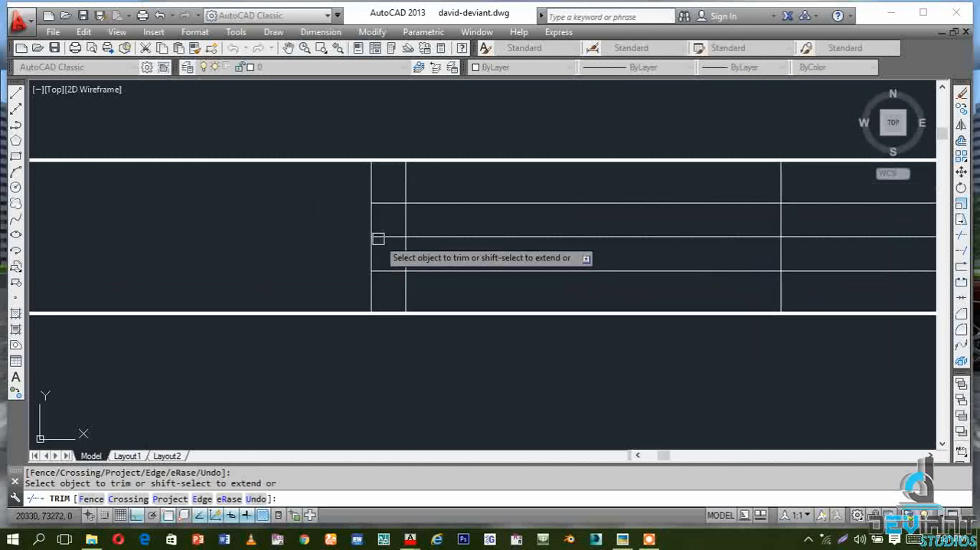
left_click(379, 239)
left_click(405, 283)
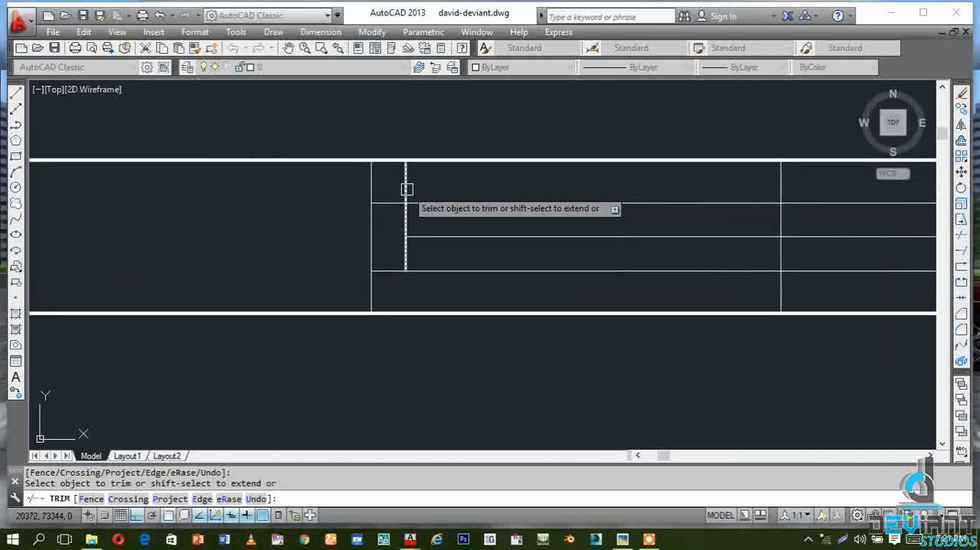
Trim away the upper and lower horizontal lines between the two jamb frames, on both sides of the centre line
scroll(382, 231, "down", 2)
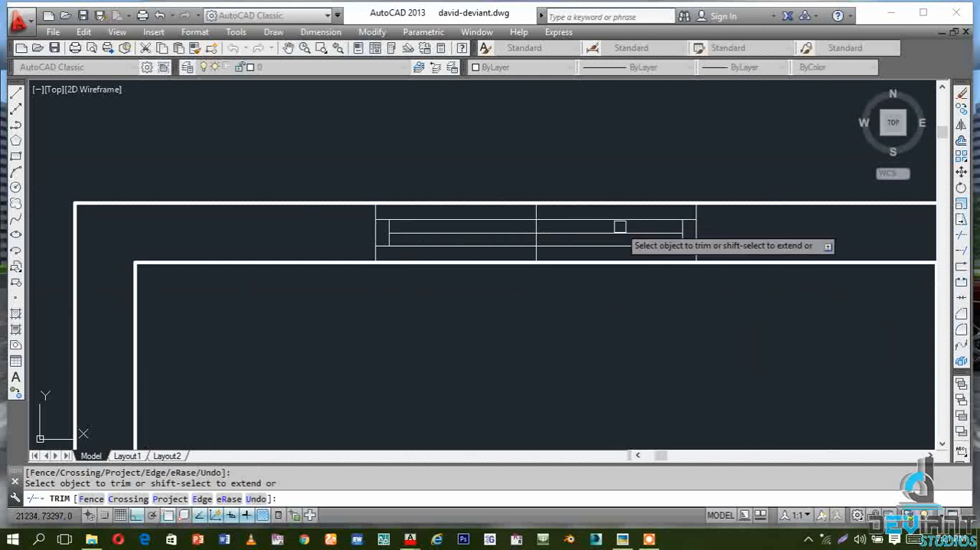
scroll(617, 228, "up", 1)
left_click(606, 216)
left_click(442, 215)
left_click(438, 257)
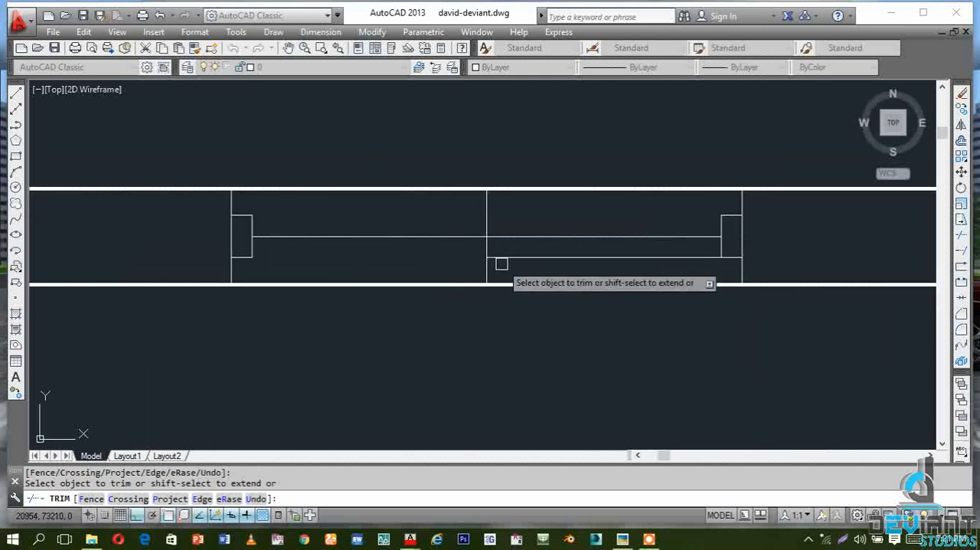
left_click(518, 256)
key("Escape")
Erase the vertical centre line crossing the wall in the middle of the window opening
left_click(487, 263)
type("E")
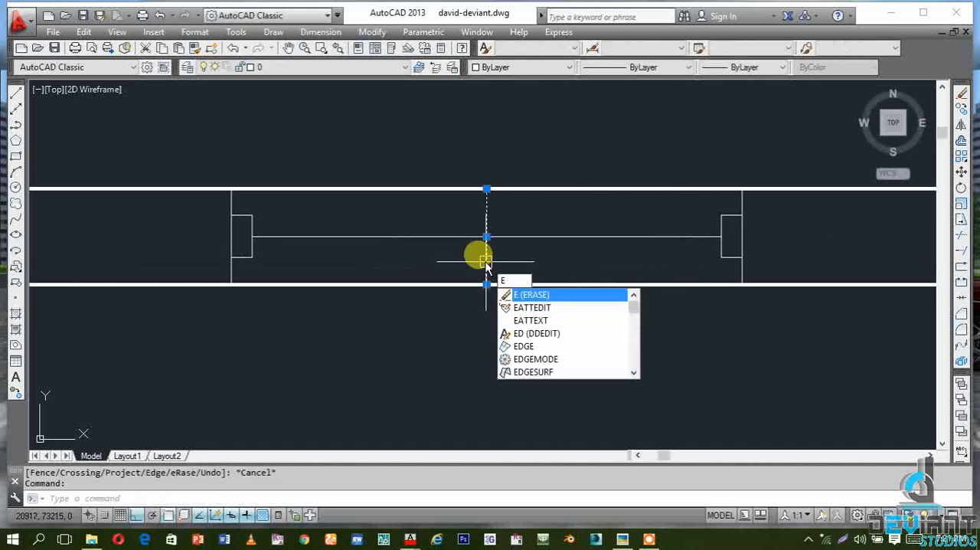
key("Return")
Offset the horizontal middle line between the jamb frames by 25 to both sides to form the glazing lines
type("O")
key("Return")
type("2")
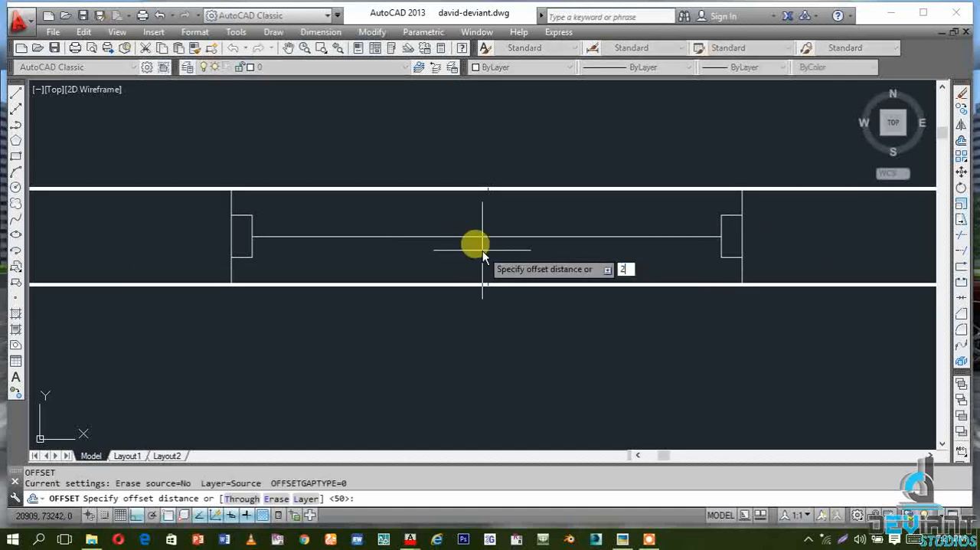
type("5")
key("Return")
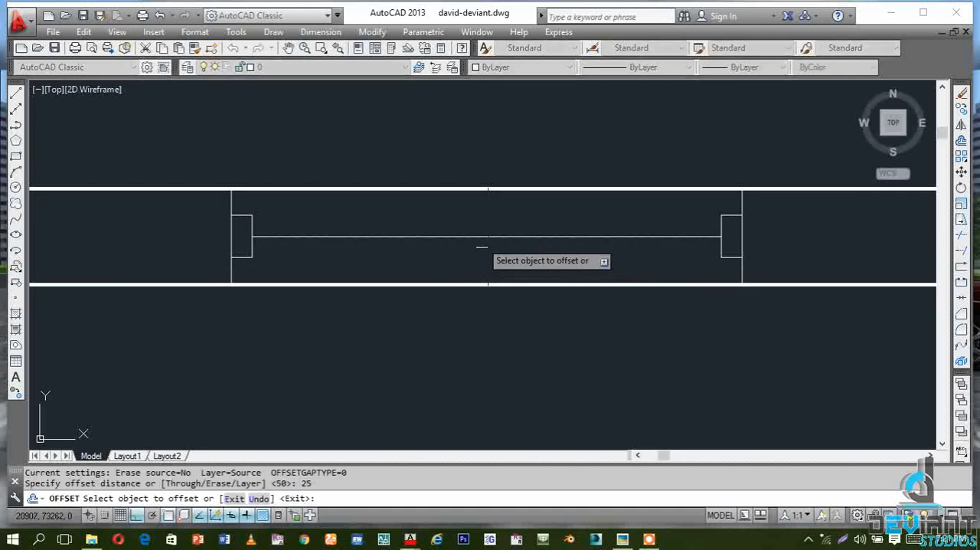
left_click(487, 236)
left_click(479, 214)
left_click(489, 235)
left_click(499, 262)
key("Escape")
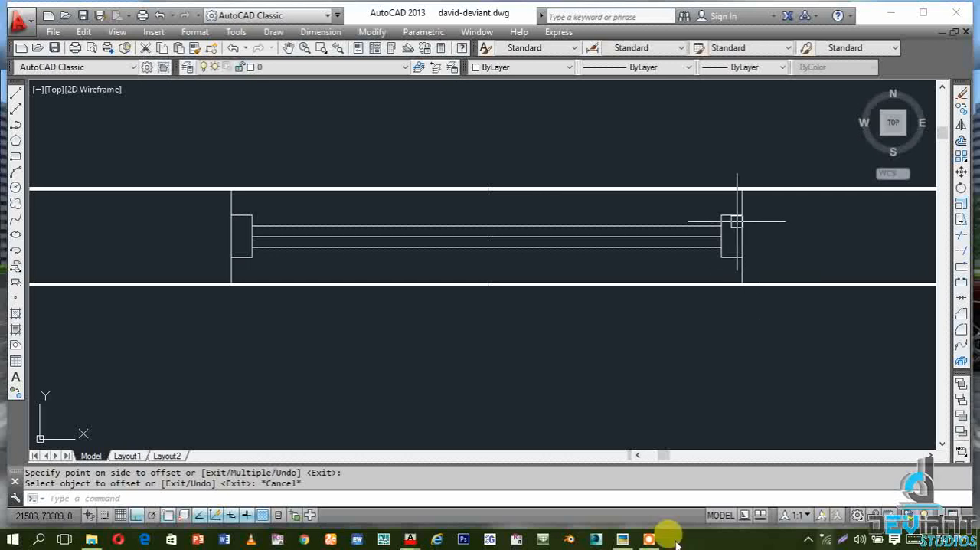
Trim the upper wall's outer and inner face lines between the two edges of the window opening
scroll(414, 290, "down", 1)
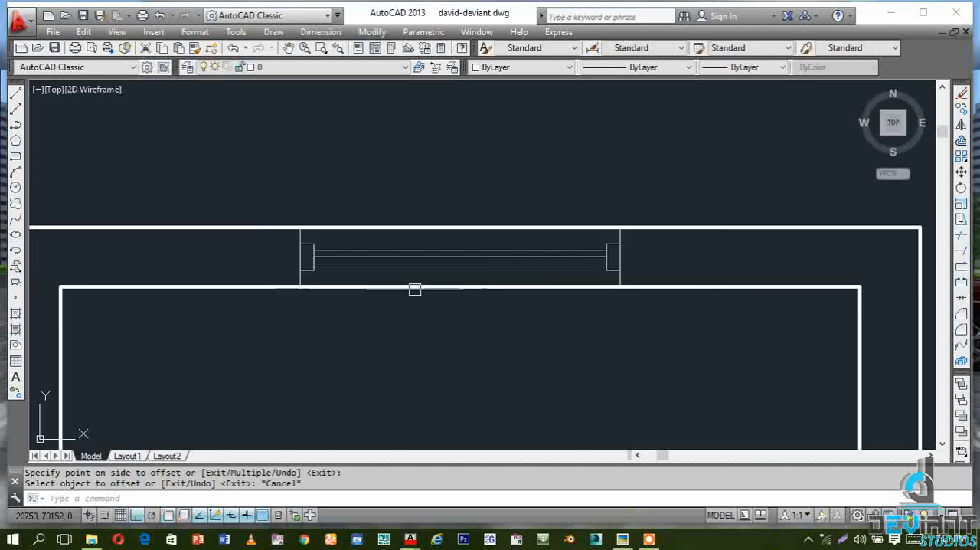
left_click(962, 235)
key("Return")
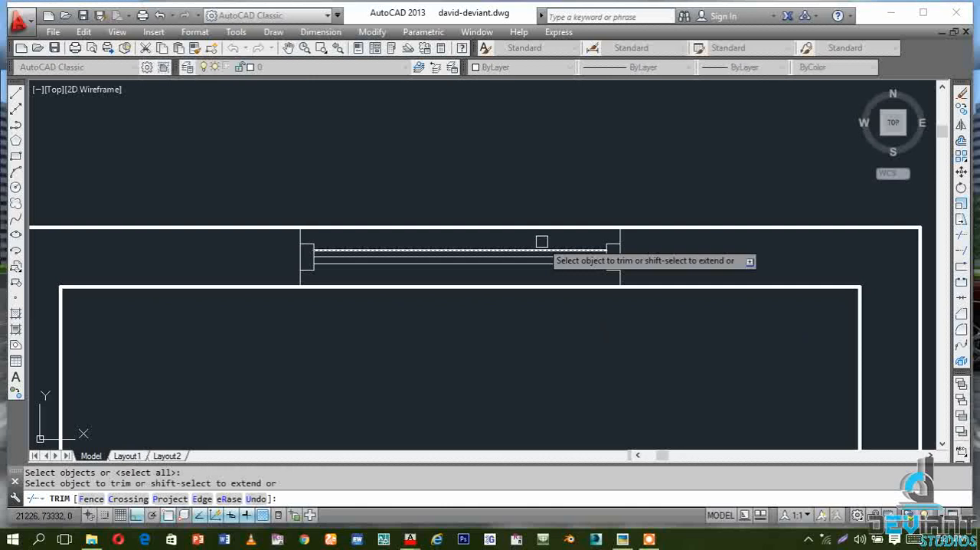
left_click(532, 228)
left_click(540, 284)
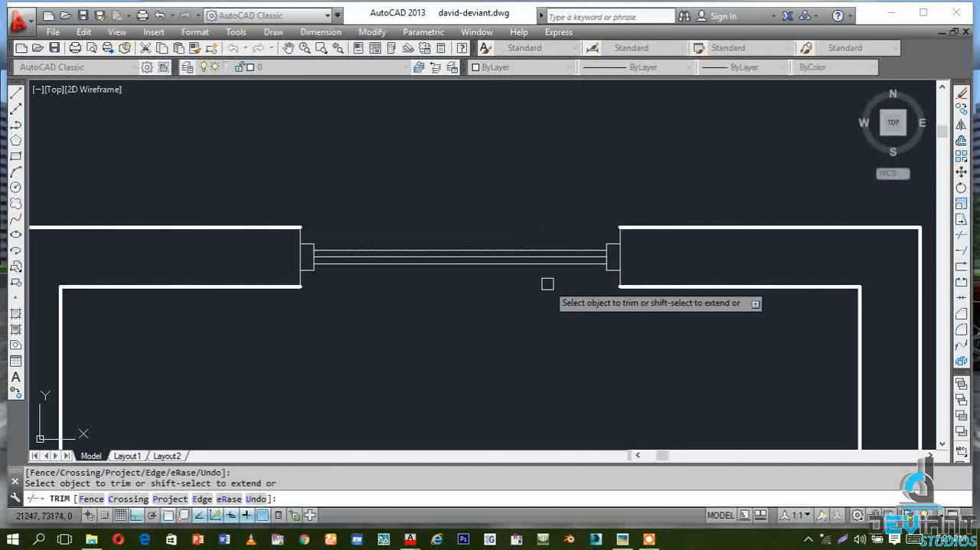
key("Escape")
Match the properties of the thick wall line onto the two vertical edge lines of the window opening
type("M")
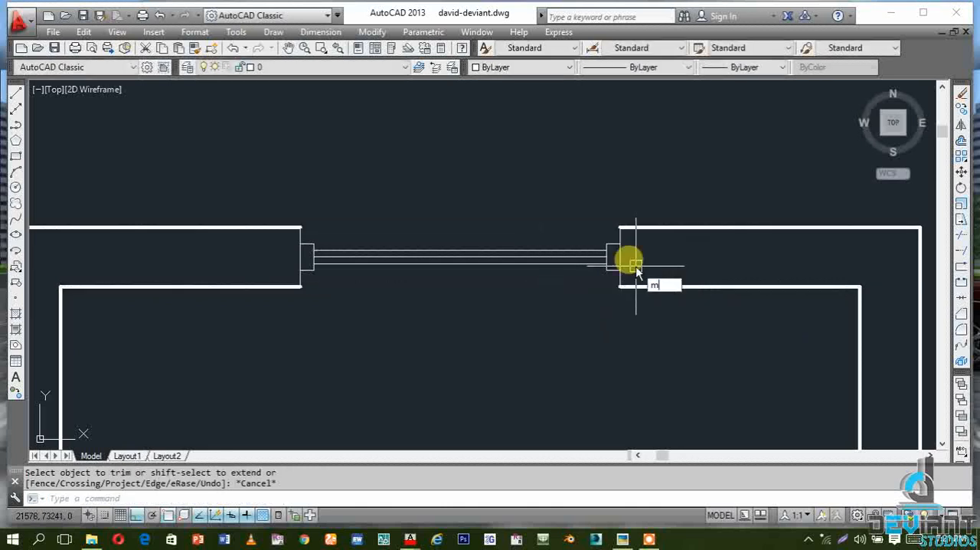
key("Escape")
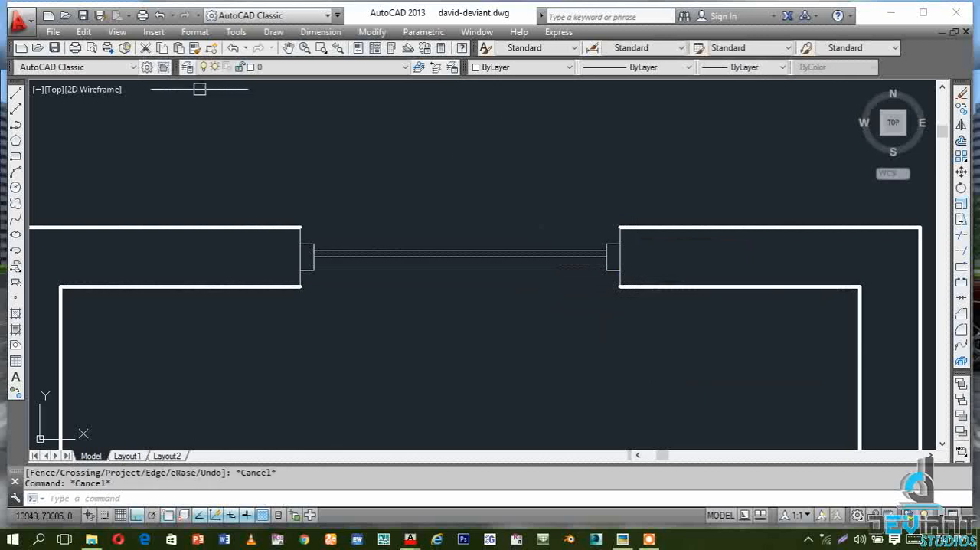
left_click(194, 49)
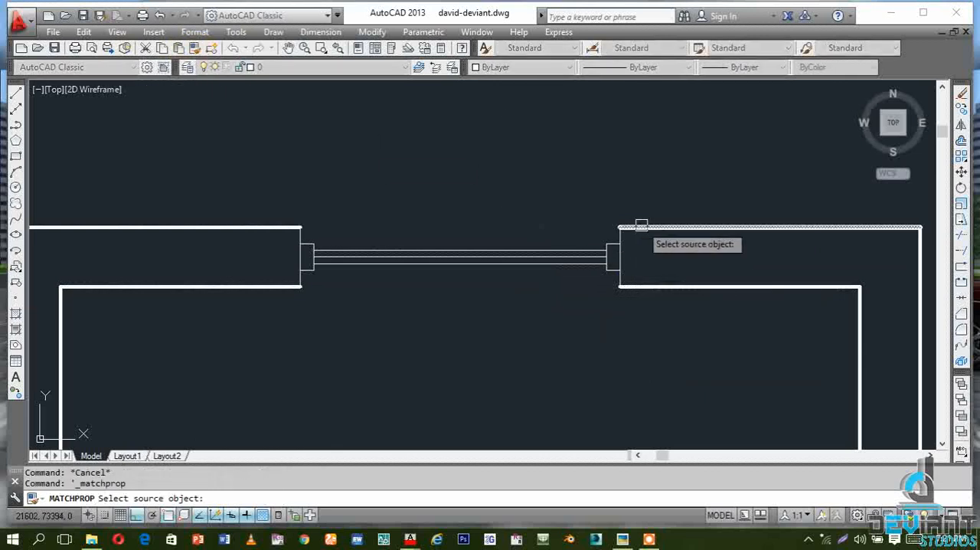
left_click(638, 228)
left_click(620, 260)
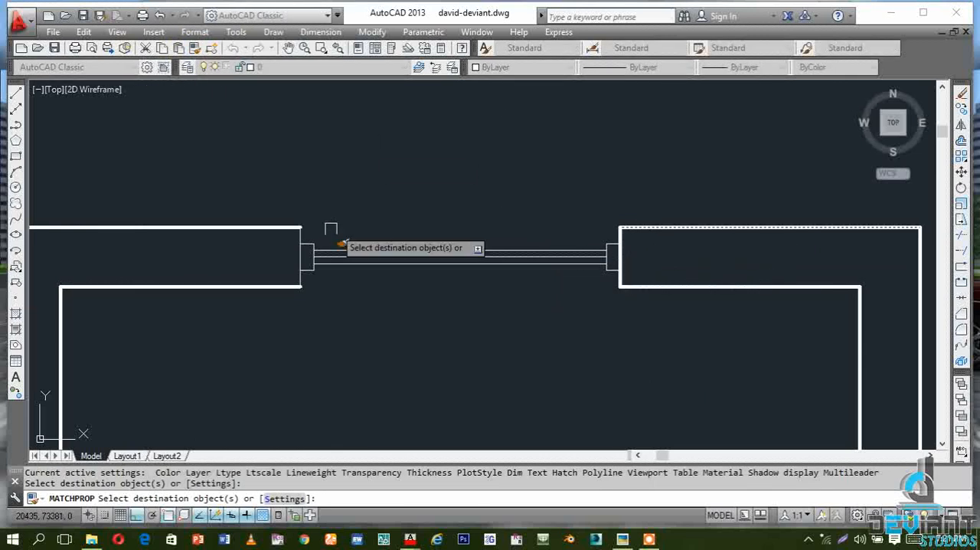
left_click(296, 256)
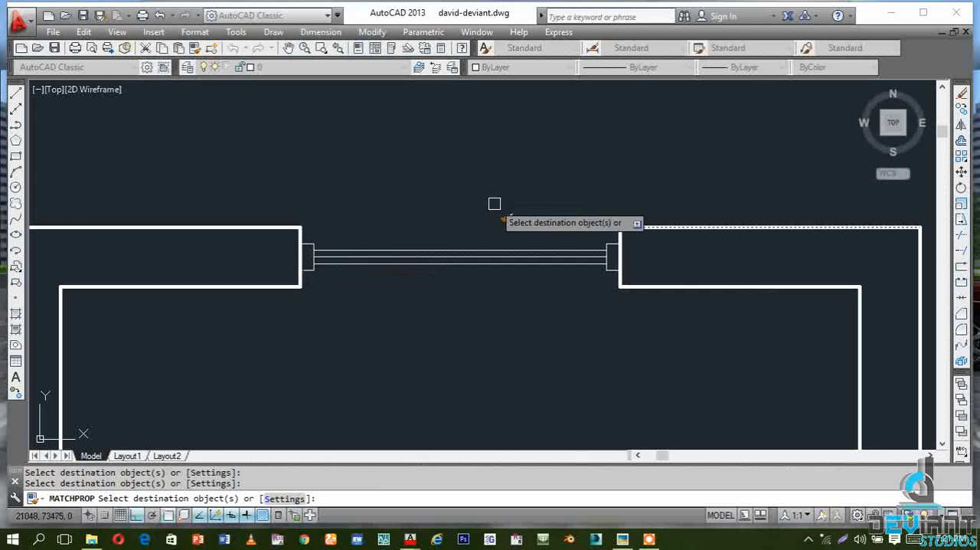
key("Escape")
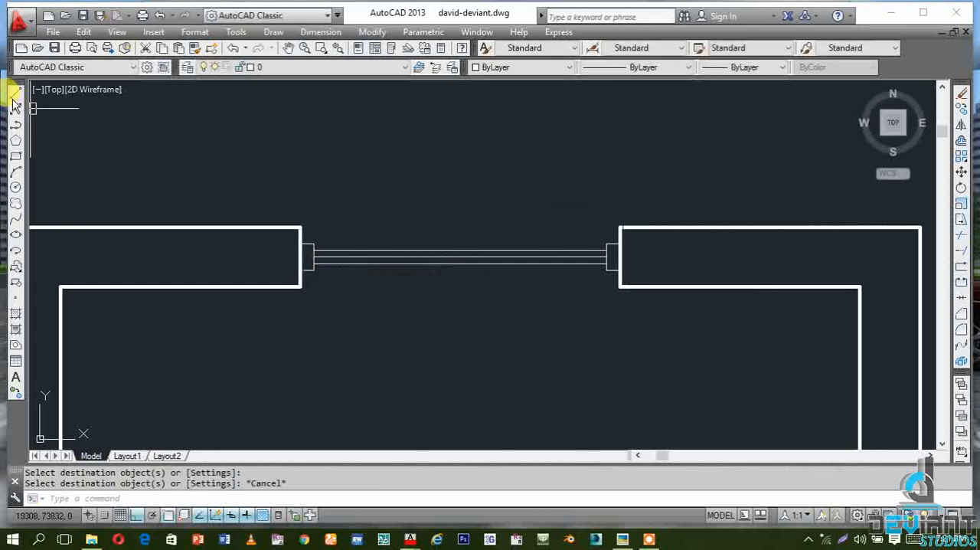
Draw two horizontal sill lines across the window opening, one along the wall's outer face and one along its inner face
left_click(15, 94)
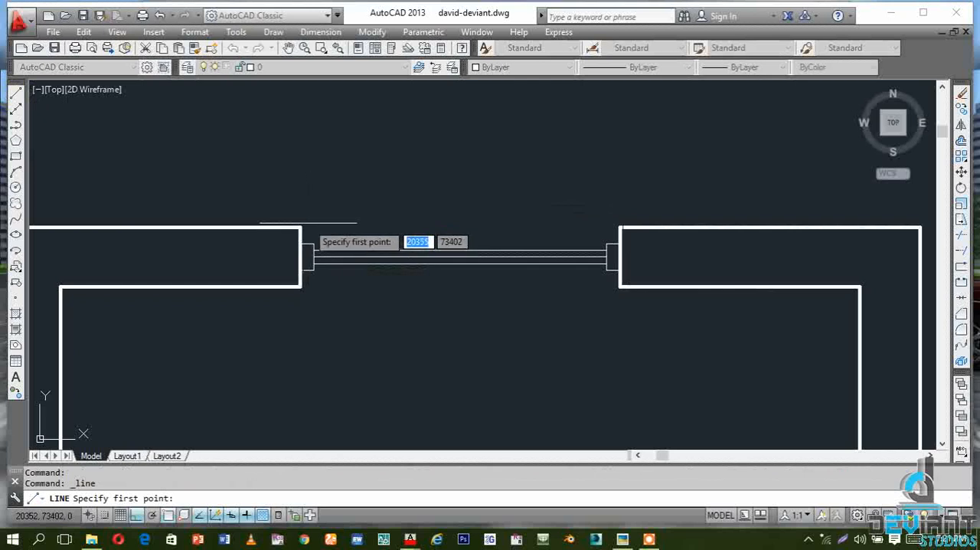
left_click(300, 226)
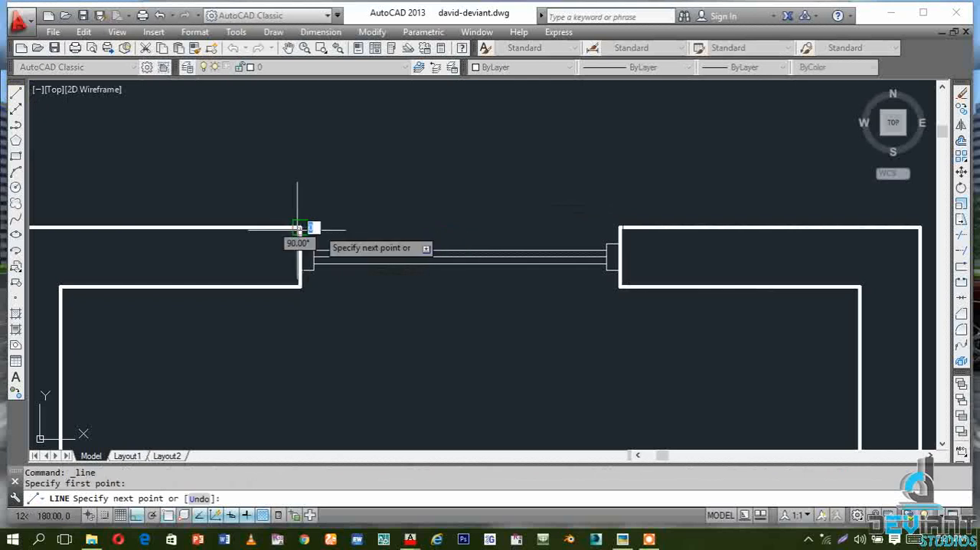
left_click(626, 227)
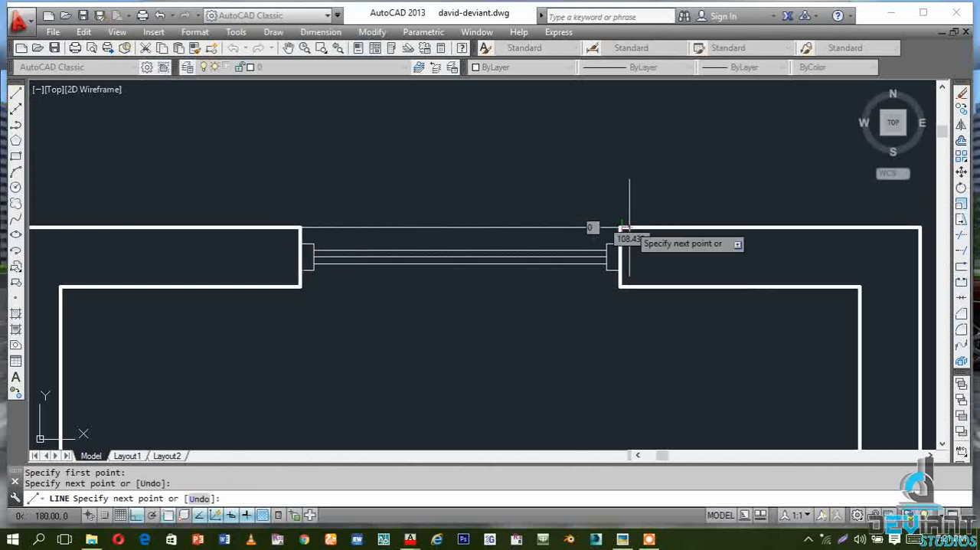
key("Escape")
key("Return")
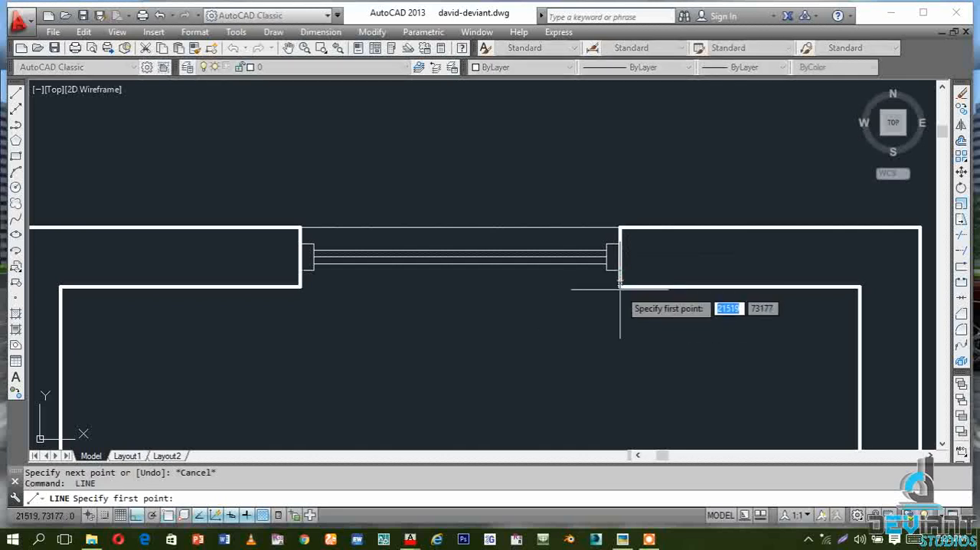
left_click(620, 286)
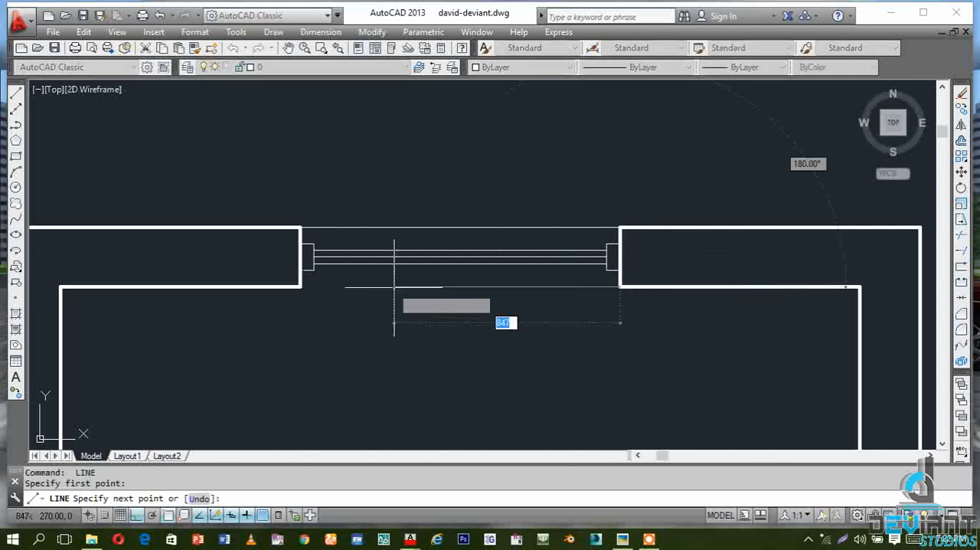
left_click(300, 287)
key("Escape")
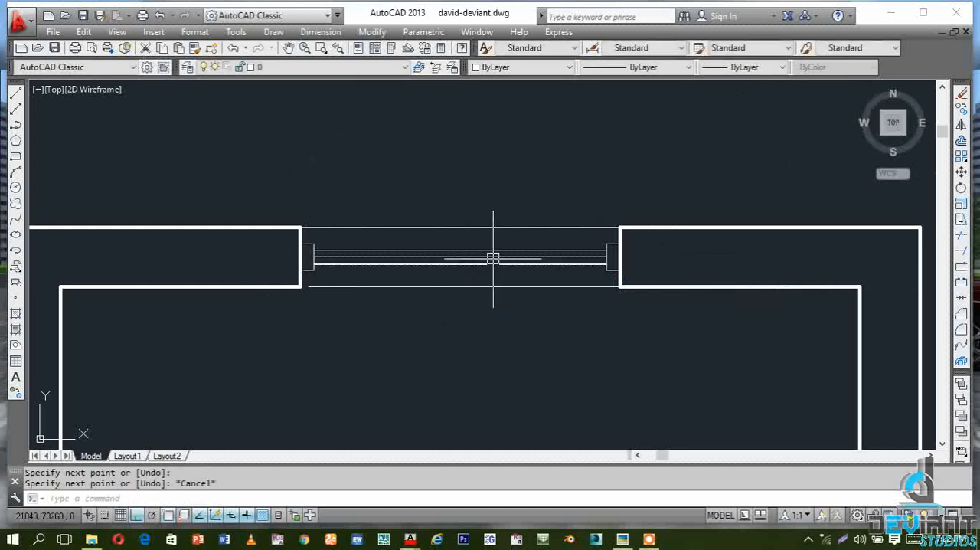
Extend the inner-face sill line to meet the left edge of the window opening
scroll(493, 258, "up", 2)
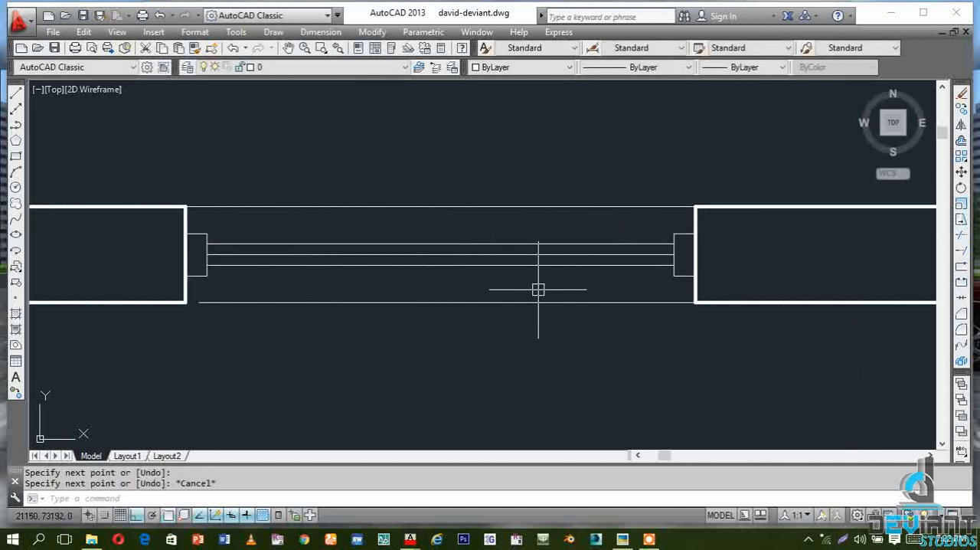
left_click(225, 301)
key("Escape")
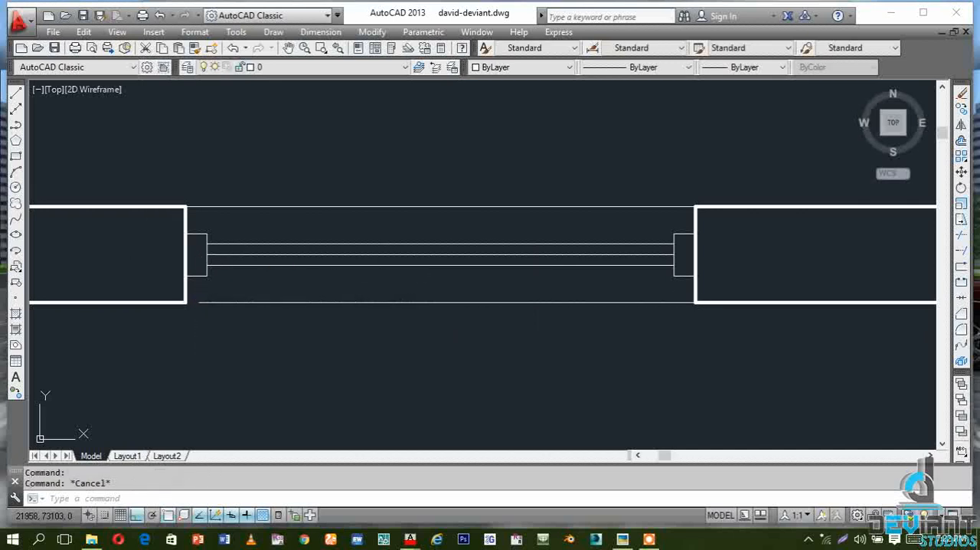
left_click(961, 254)
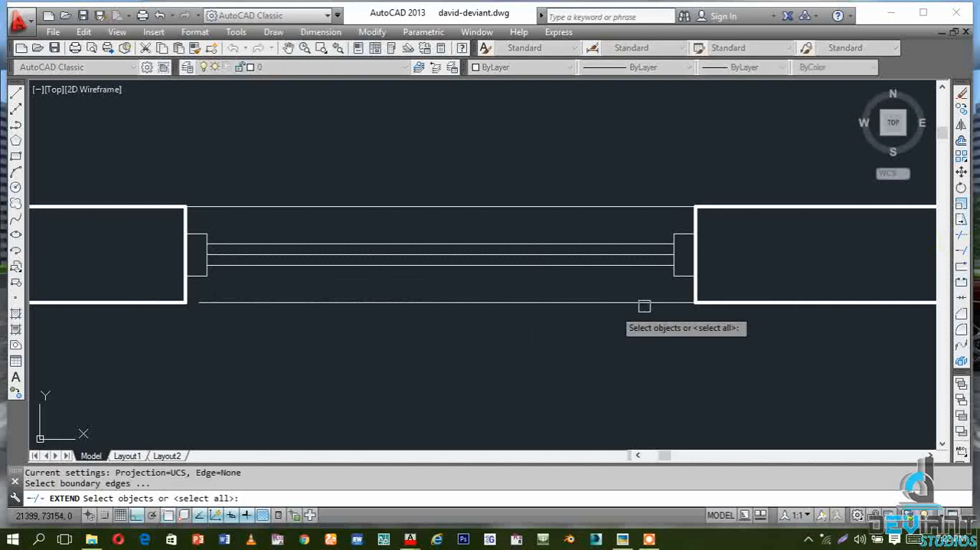
key("Return")
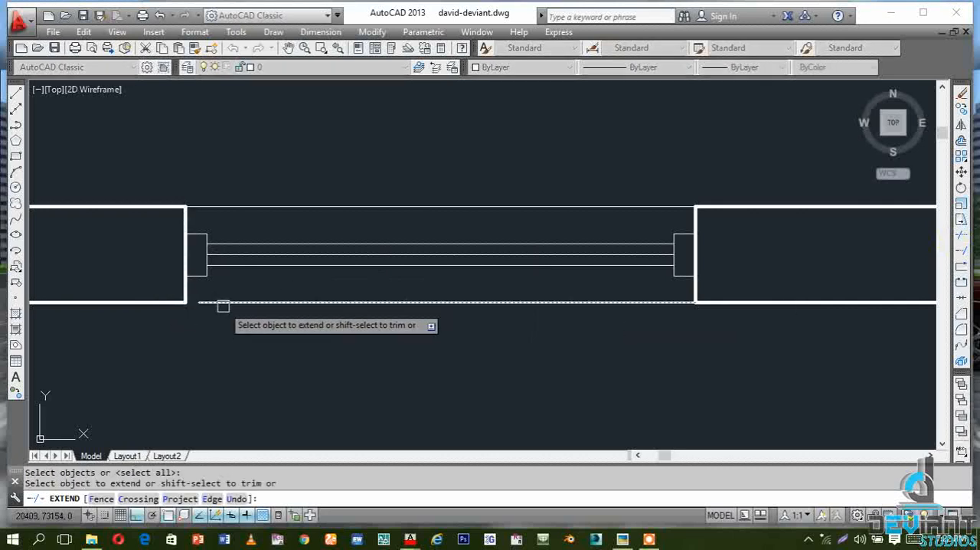
left_click(213, 303)
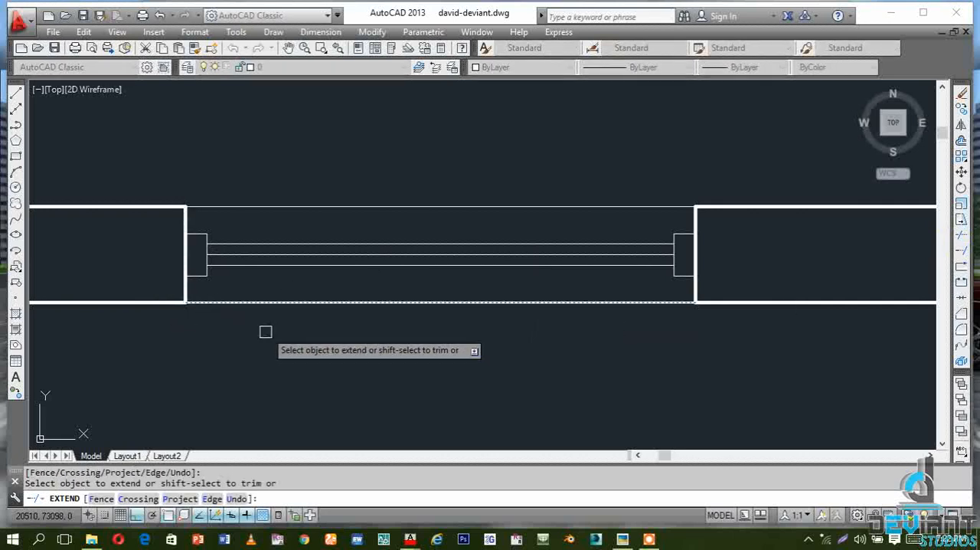
key("Escape")
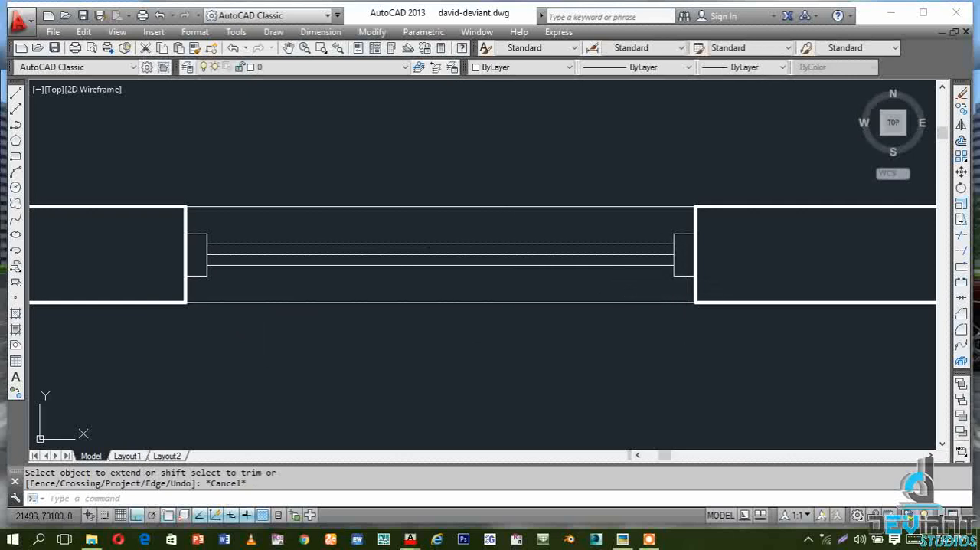
Change the colour of the three horizontal glazing lines between the jamb frames to Cyan
left_click(686, 291)
left_click(321, 289)
left_click(442, 280)
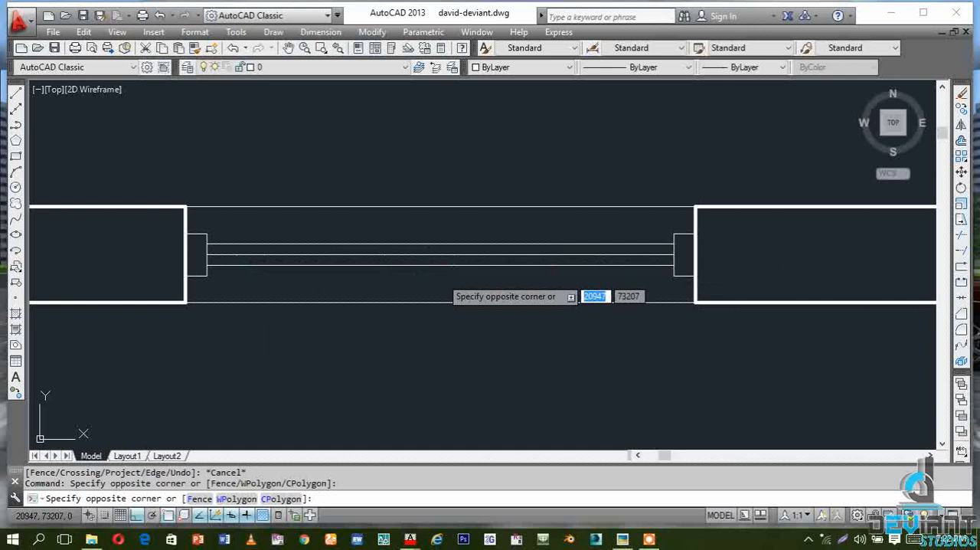
left_click(332, 187)
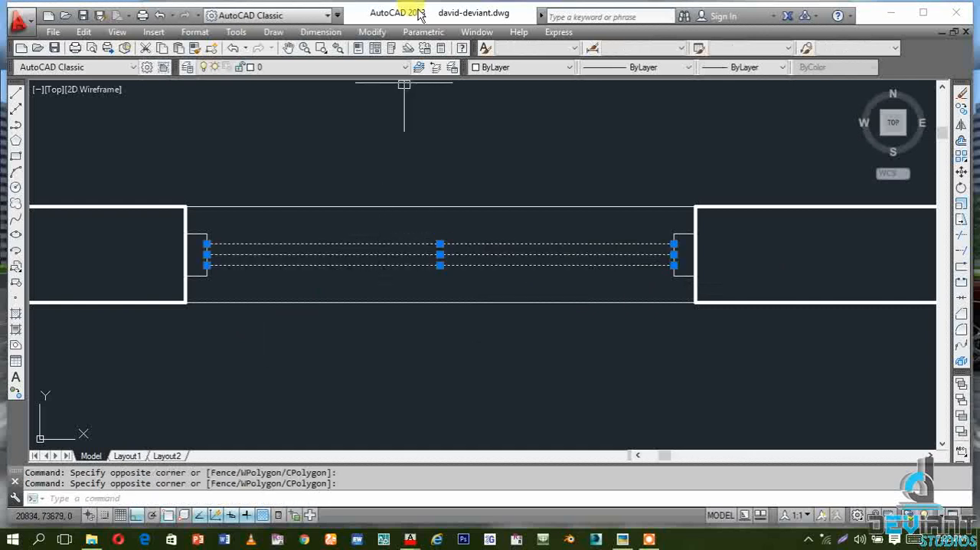
left_click(562, 66)
left_click(520, 138)
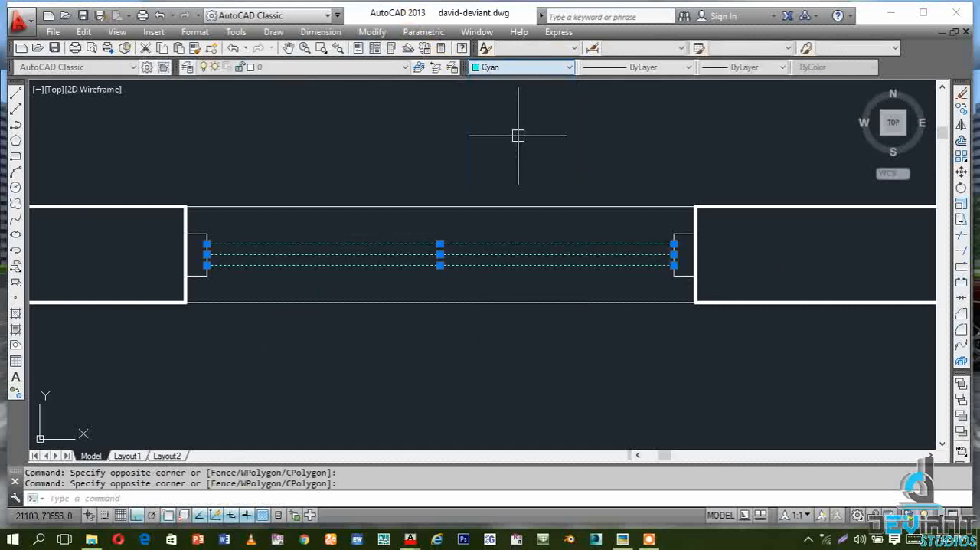
key("Escape")
key("Escape")
Change the colour of the lines of both jamb frames to index colour 33
scroll(695, 275, "up", 3)
scroll(695, 275, "up", 2)
left_click(663, 309)
left_click(621, 101)
left_click(616, 130)
left_click(580, 120)
scroll(732, 172, "down", 3)
scroll(156, 136, "up", 3)
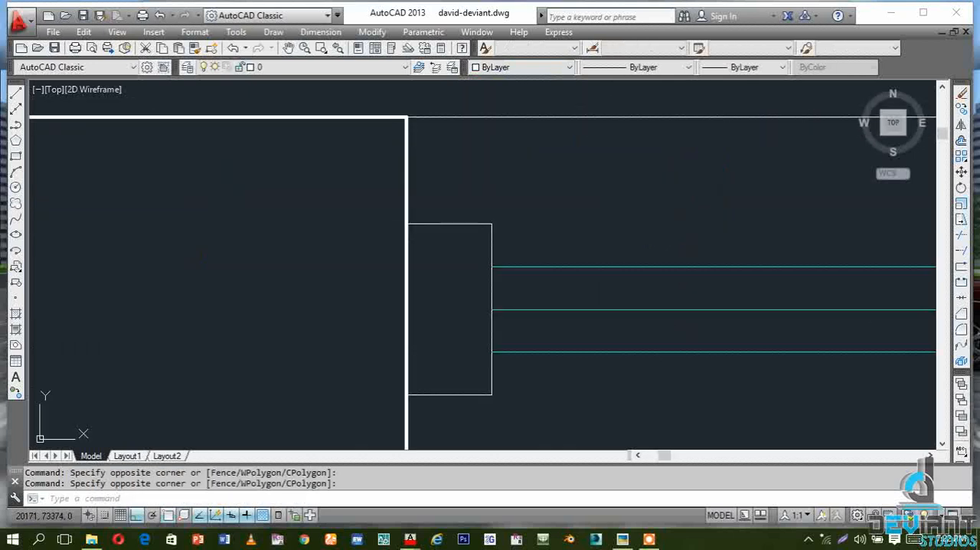
left_click(469, 412)
left_click(450, 186)
left_click(506, 242)
left_click(473, 192)
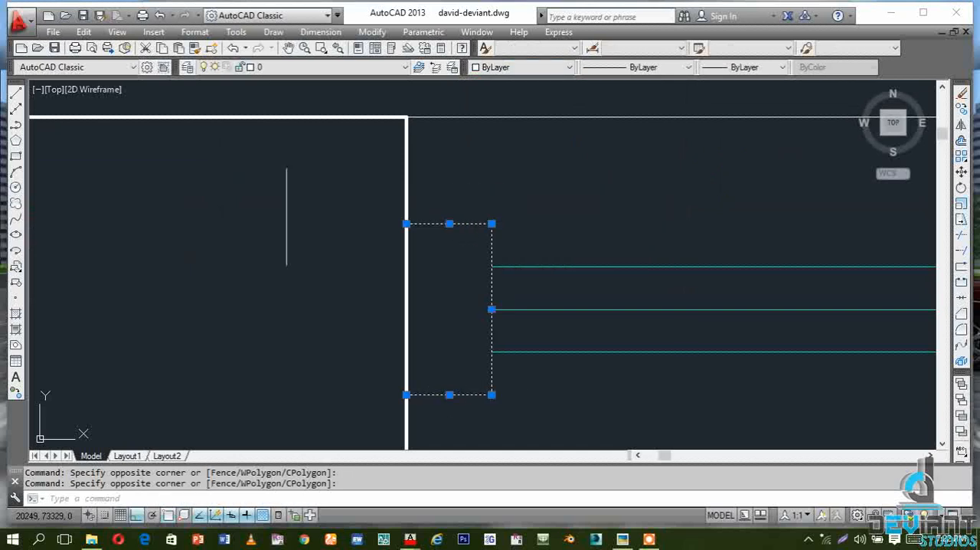
scroll(268, 227, "down", 3)
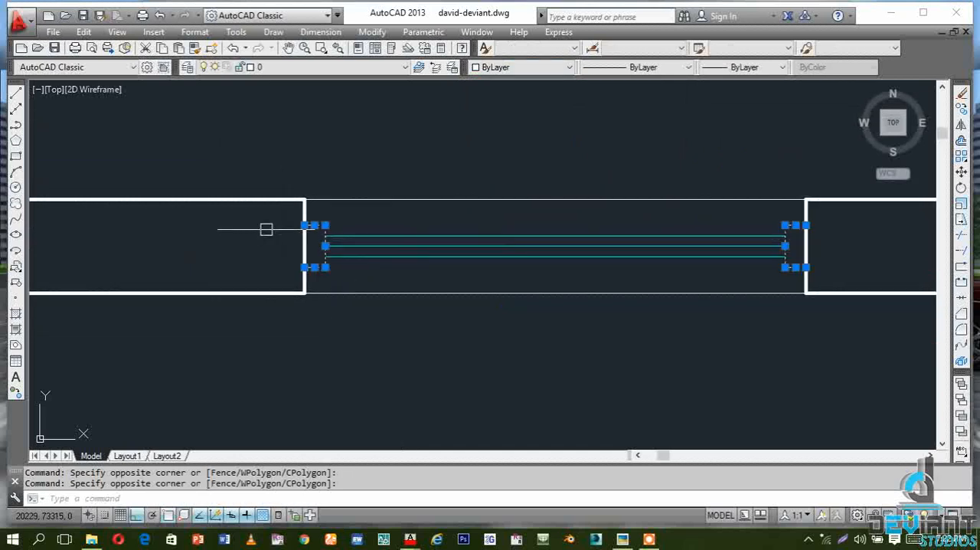
left_click(567, 67)
left_click(506, 182)
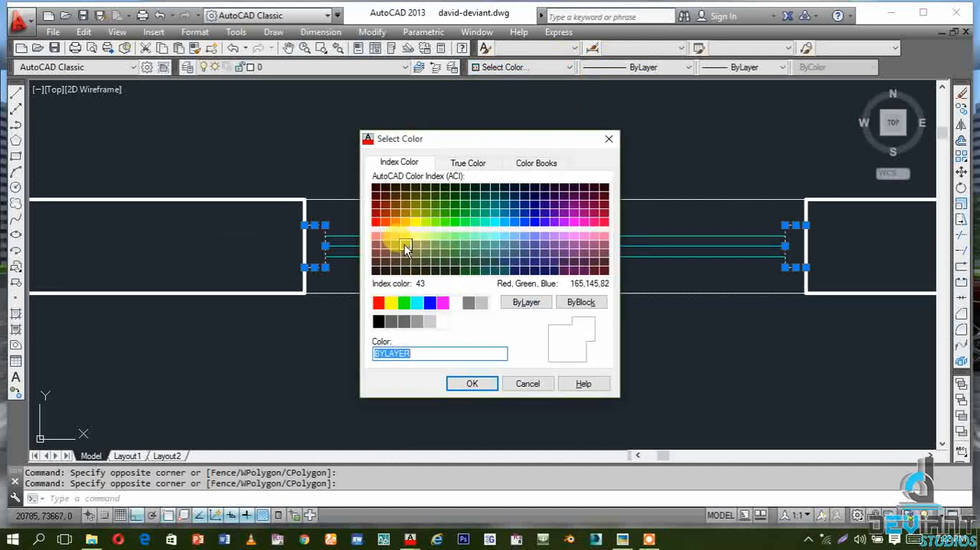
left_click(396, 238)
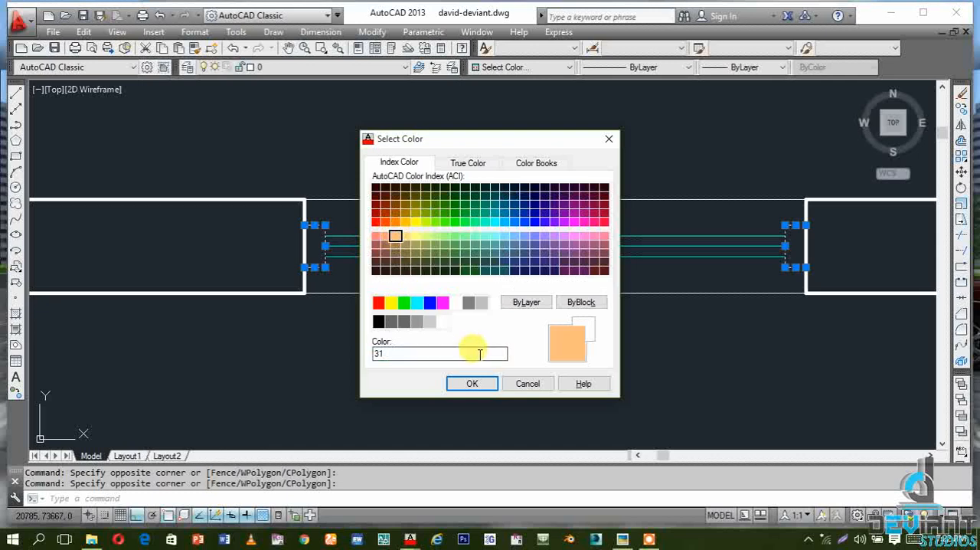
left_click(396, 245)
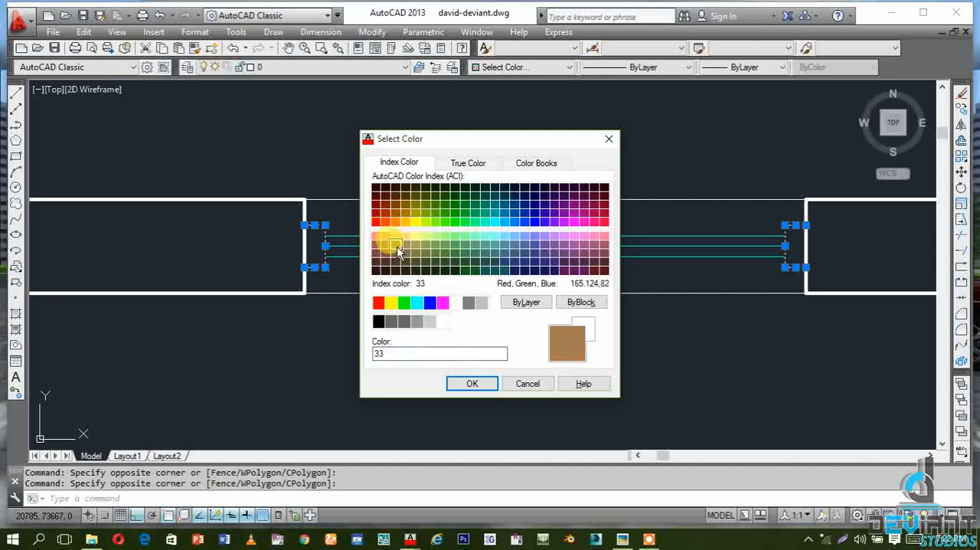
left_click(469, 383)
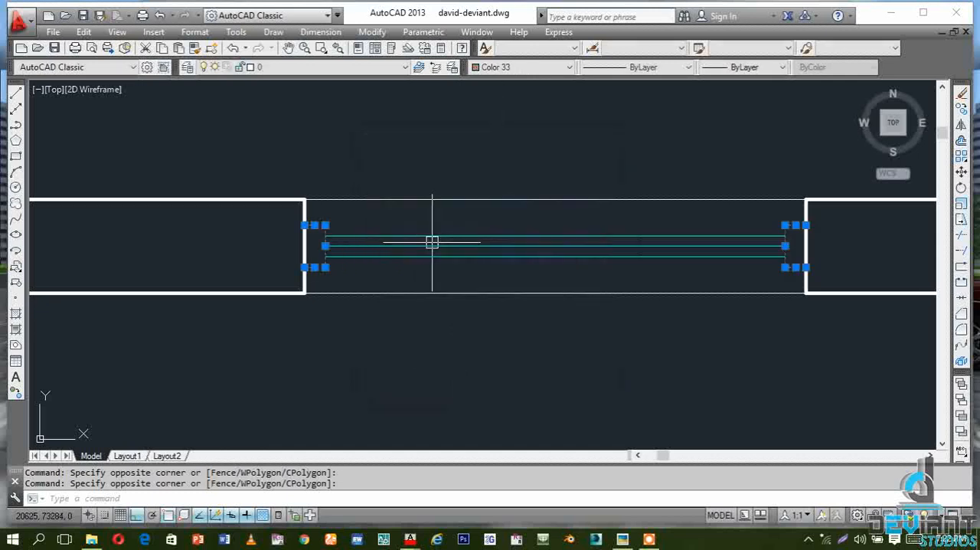
key("Escape")
scroll(289, 299, "down", 2)
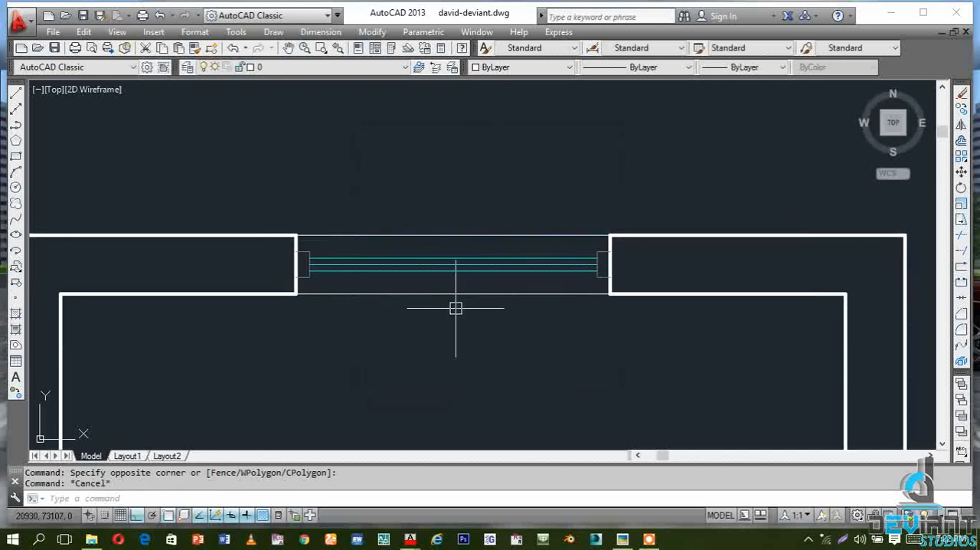
scroll(456, 308, "down", 2)
scroll(392, 274, "up", 4)
scroll(411, 254, "down", 4)
scroll(412, 255, "up", 4)
scroll(511, 264, "down", 4)
scroll(302, 243, "up", 2)
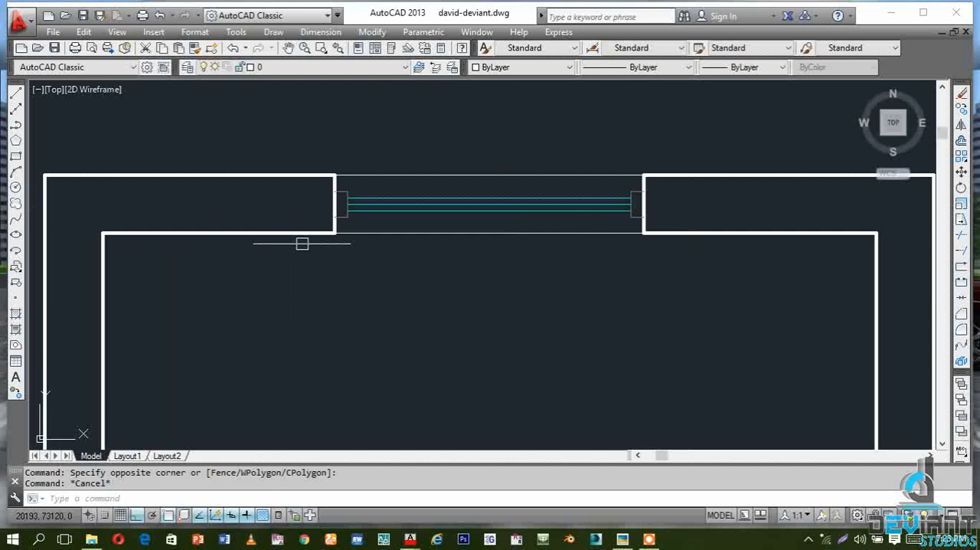
scroll(334, 176, "up", 2)
scroll(287, 196, "down", 2)
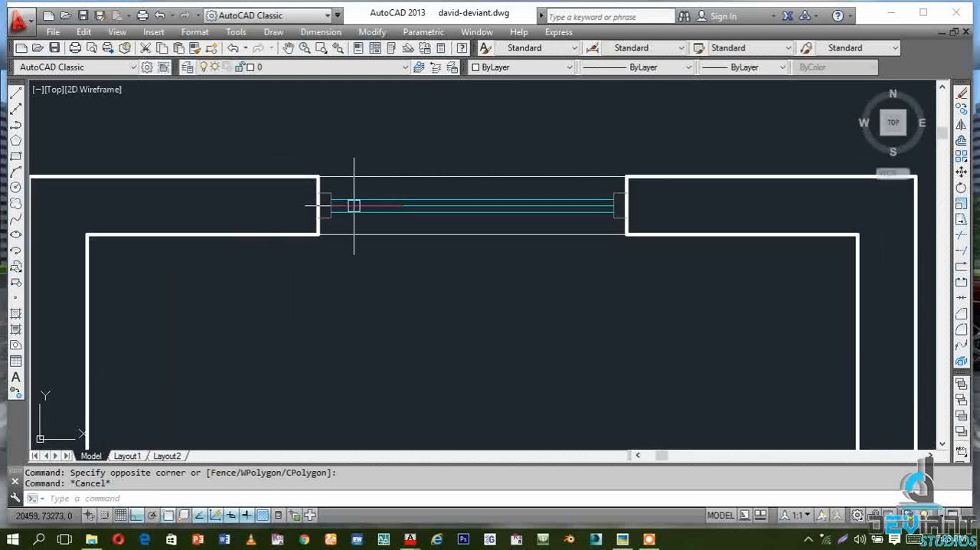
Convert the window's sill lines, glazing lines and jamb frames into a block named "window 1200" with millimetres as the block unit
scroll(578, 188, "up", 2)
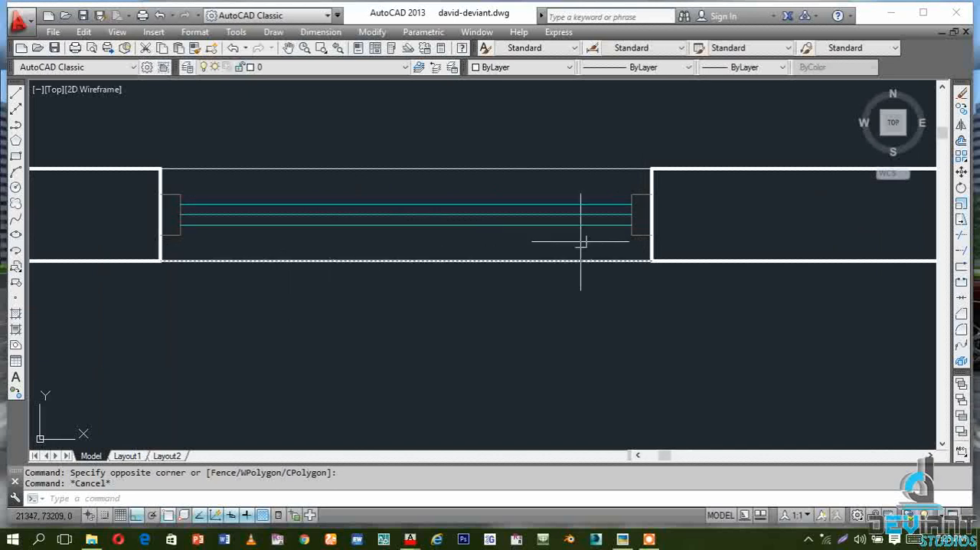
left_click(643, 306)
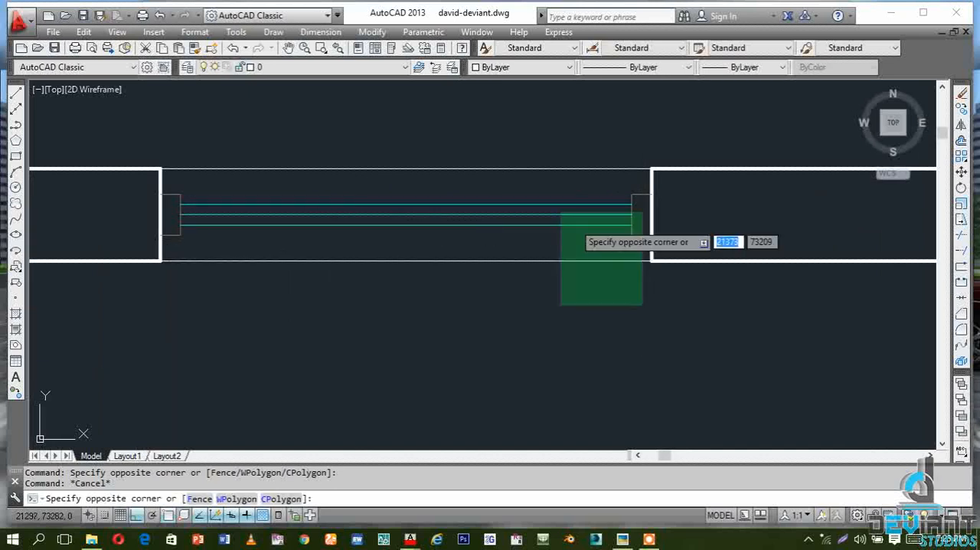
left_click(158, 136)
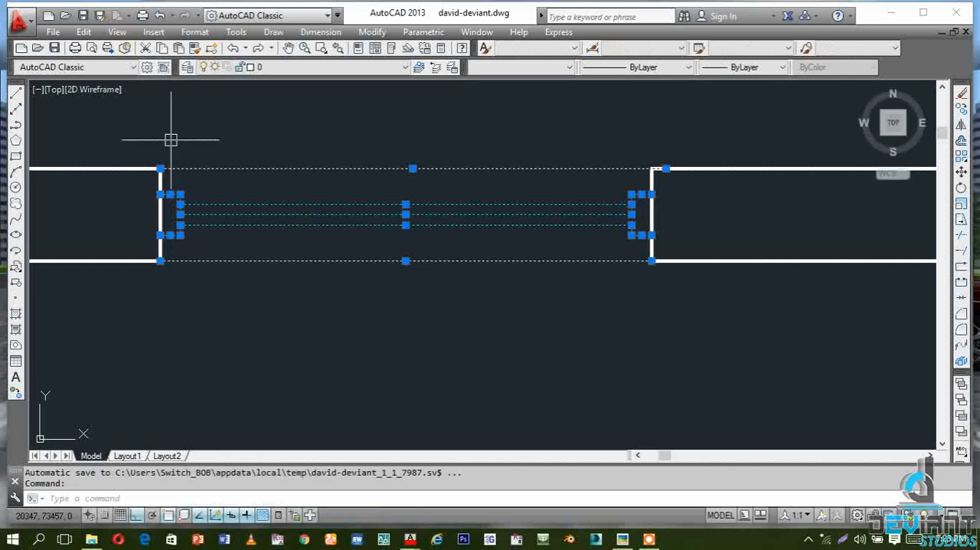
scroll(648, 243, "down", 1)
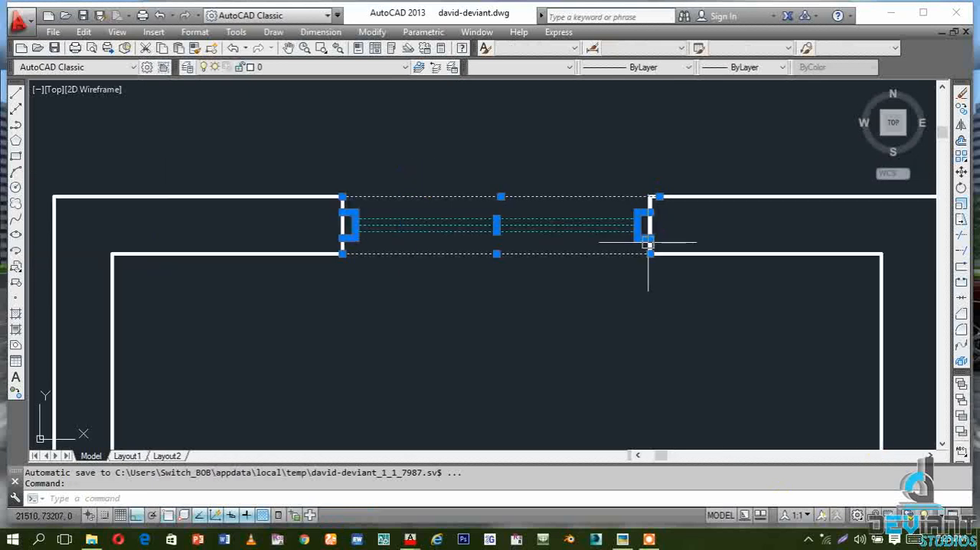
scroll(585, 247, "up", 1)
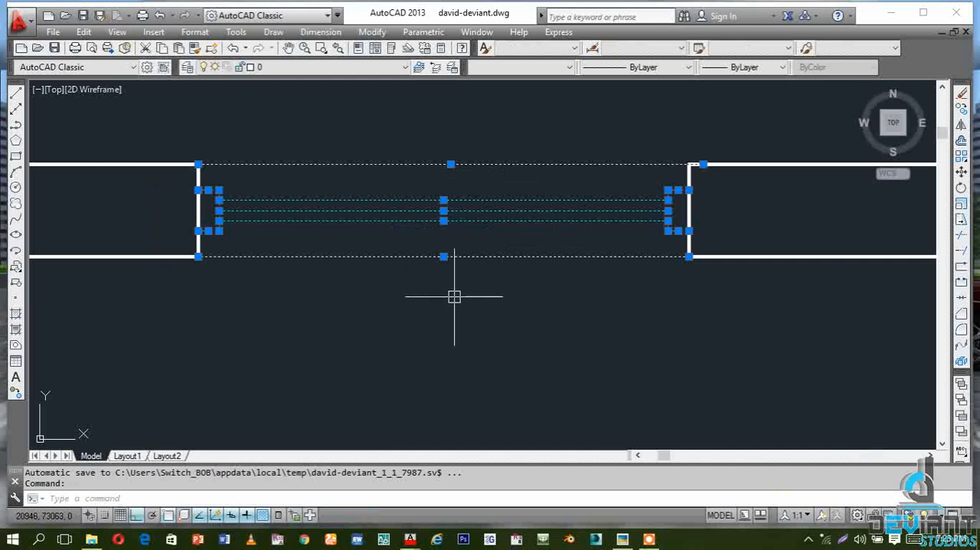
type("B")
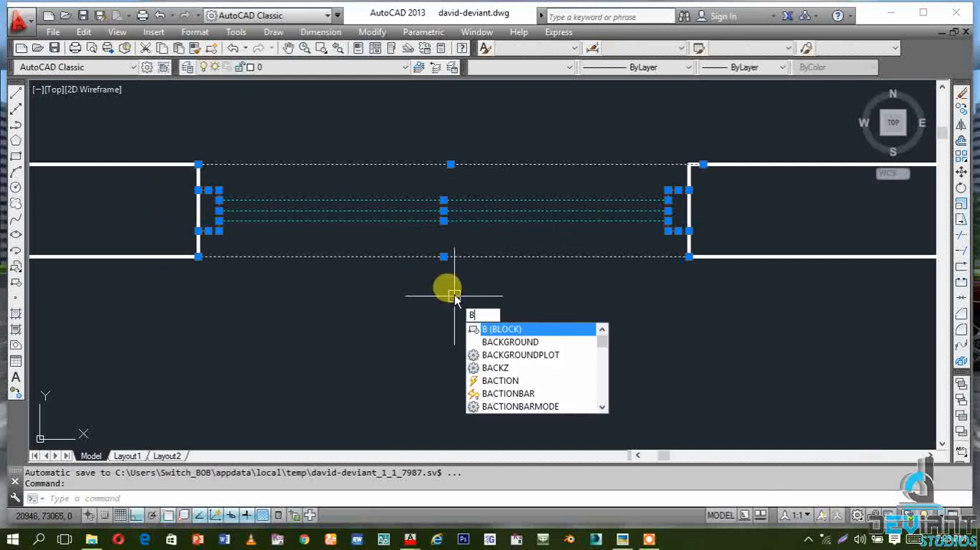
left_click(490, 329)
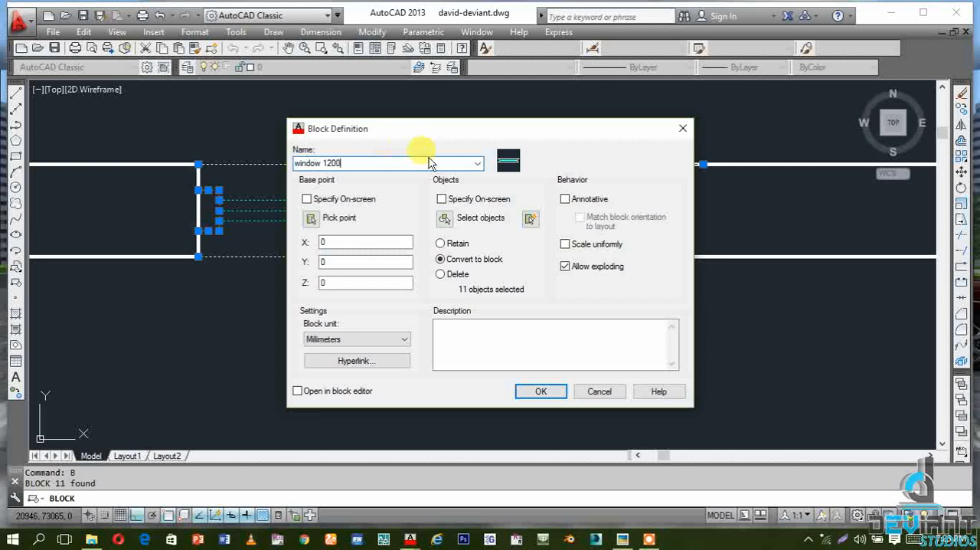
left_click(528, 393)
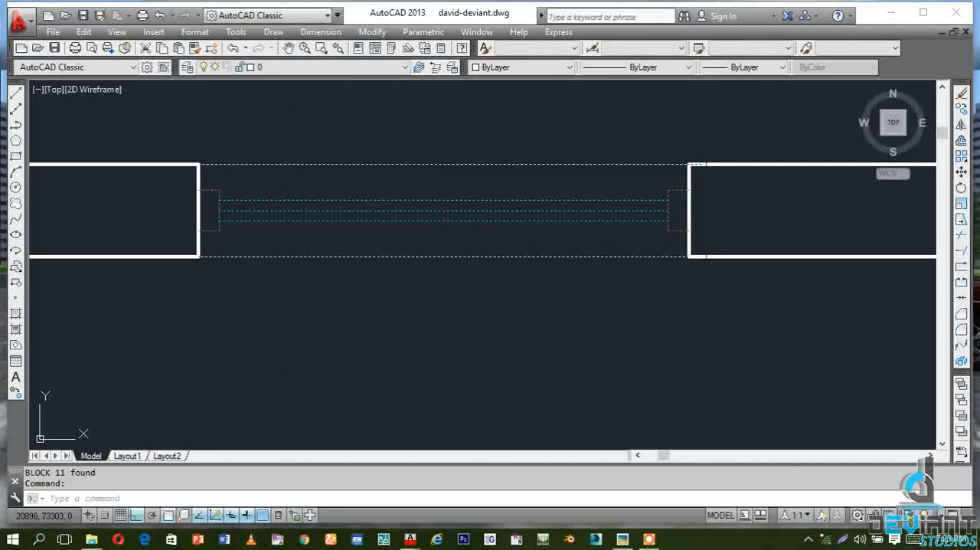
Copy the "window 1200" block from the upper wall to the empty area right of the room, level with the original
scroll(371, 208, "down", 4)
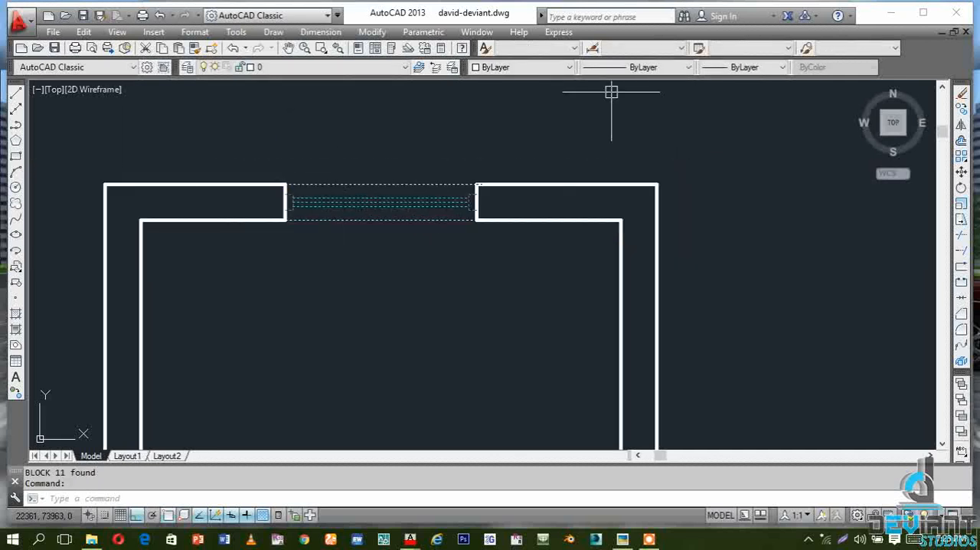
left_click(963, 110)
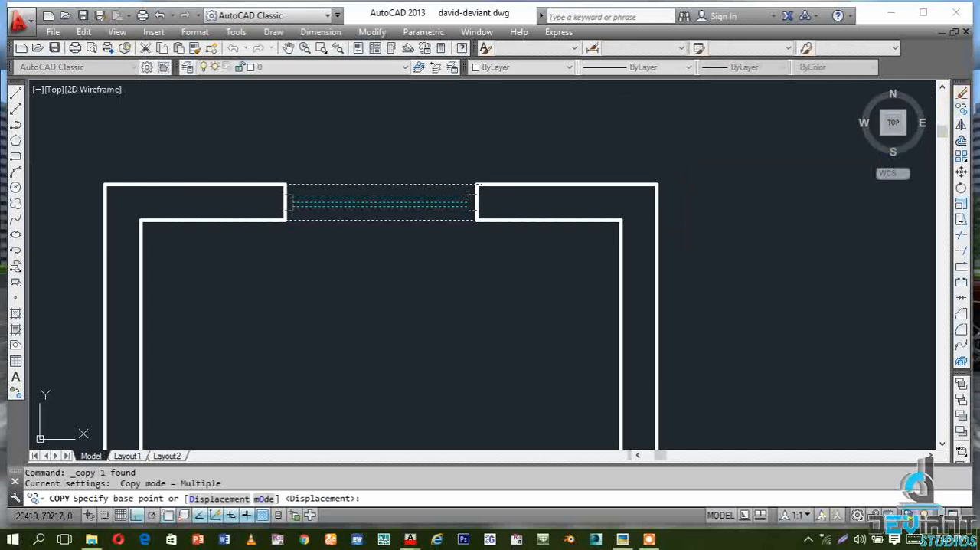
left_click(384, 184)
scroll(256, 181, "down", 2)
scroll(247, 182, "down", 2)
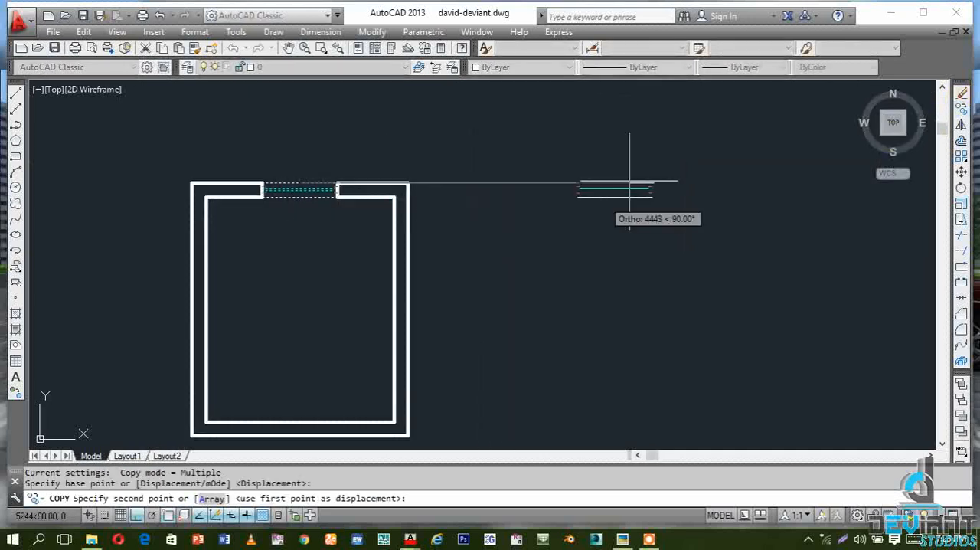
left_click(672, 132)
key("Escape")
key("Escape")
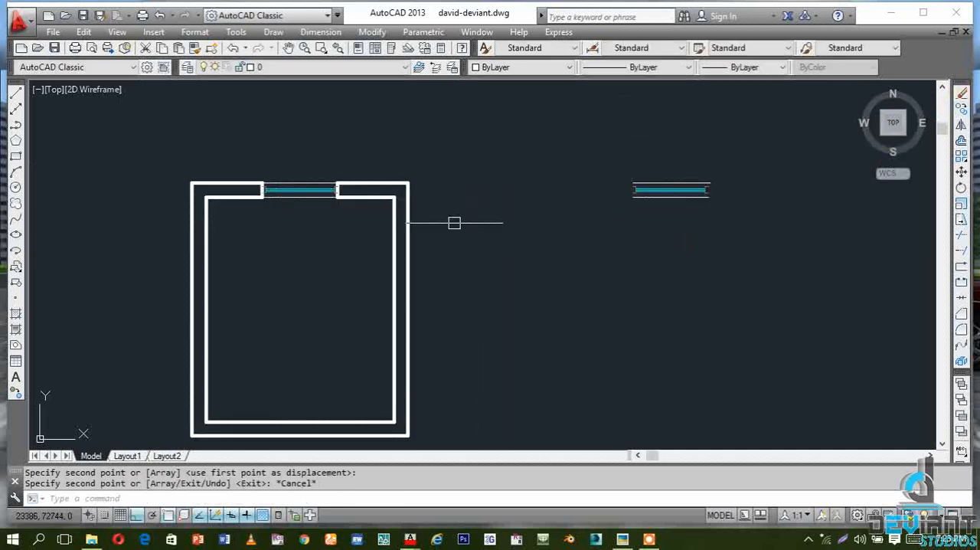
Draw a vertical line across the lower wall, from the midpoint of its inner face to its outer face
scroll(251, 202, "up", 2)
scroll(371, 180, "down", 2)
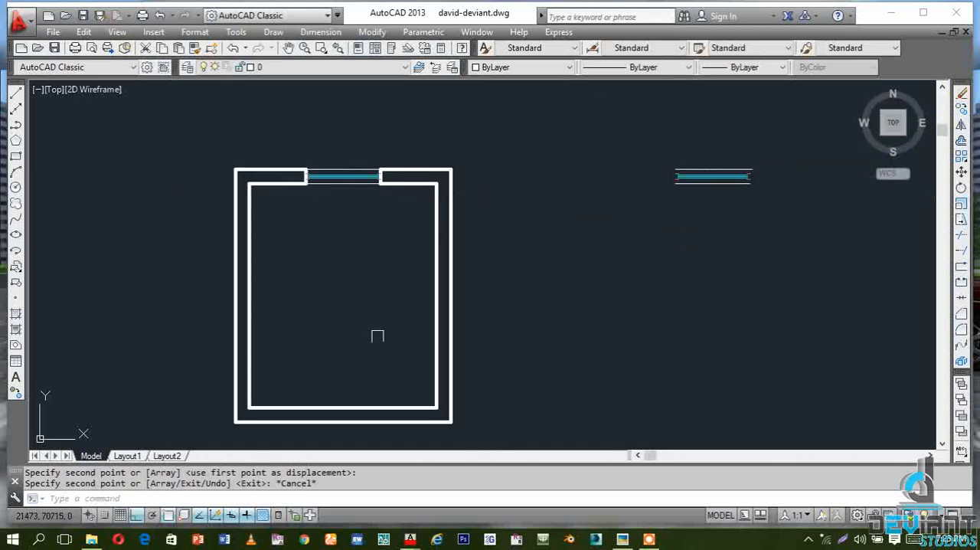
scroll(365, 400, "up", 2)
scroll(237, 298, "up", 2)
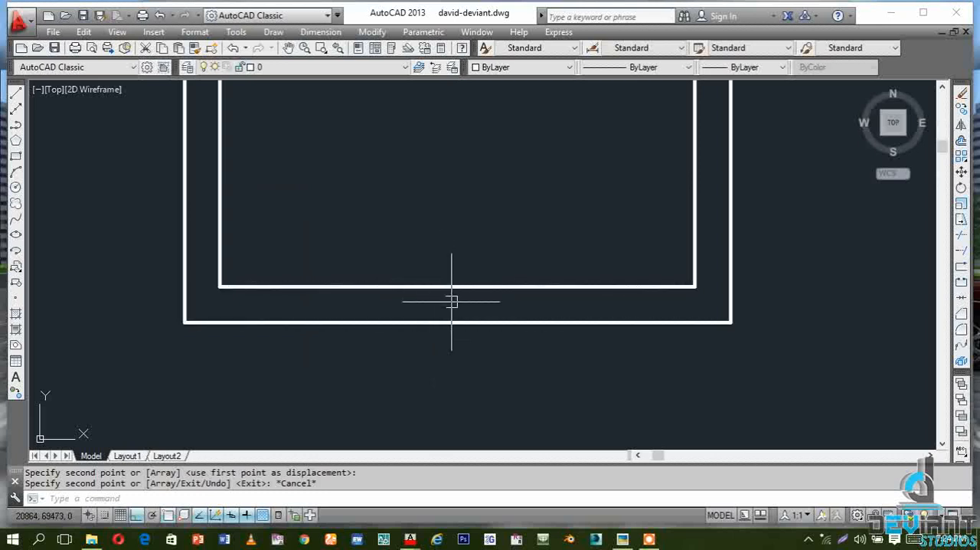
left_click(16, 93)
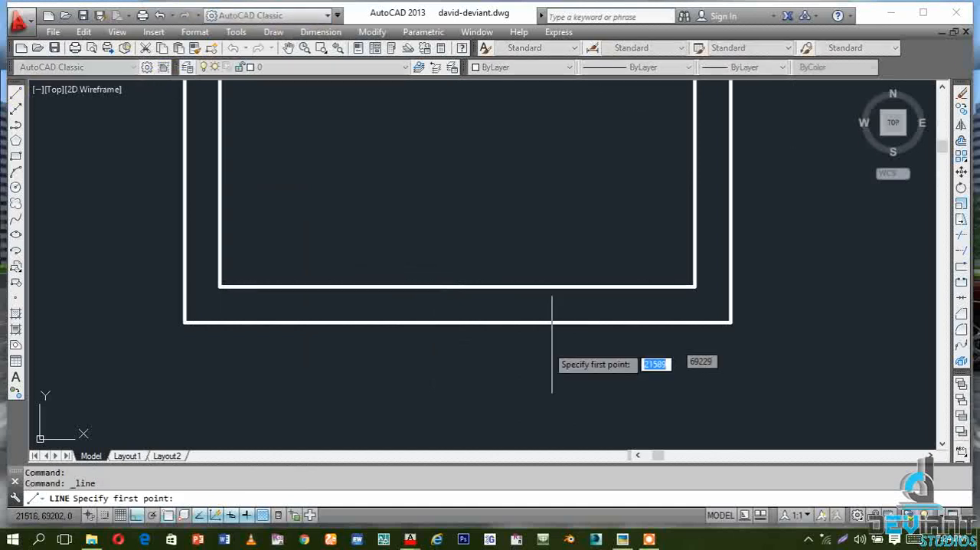
left_click(457, 286)
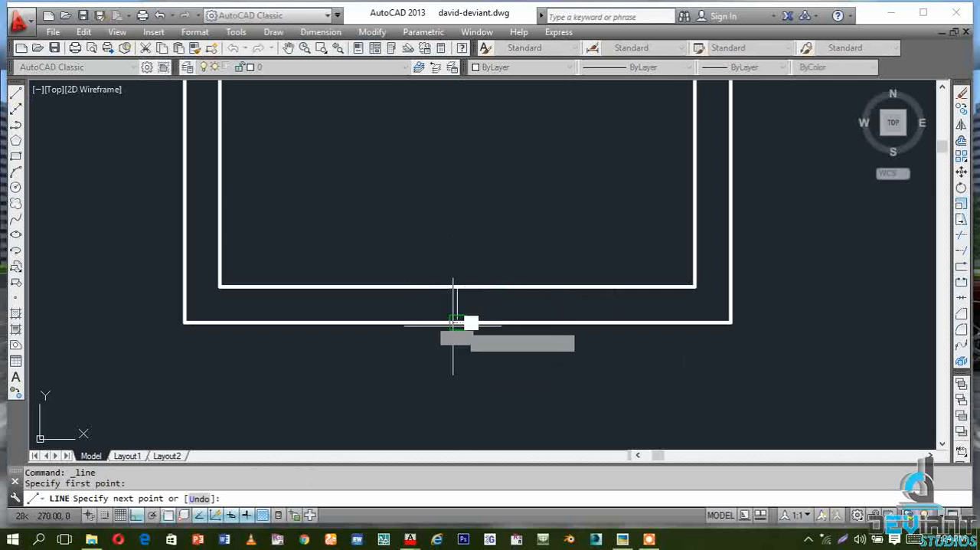
left_click(457, 323)
key("Escape")
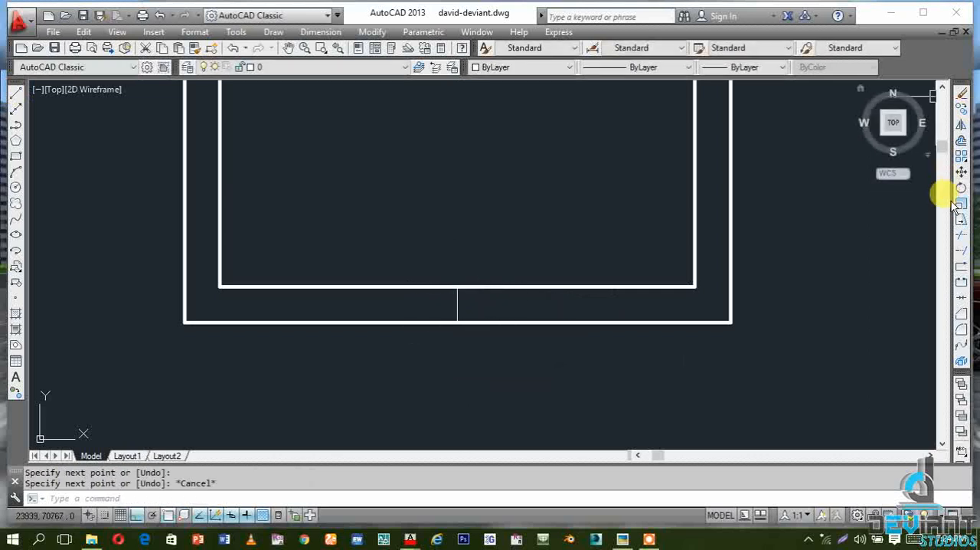
Offset the lower wall's vertical centre line by 600 to both sides
left_click(962, 141)
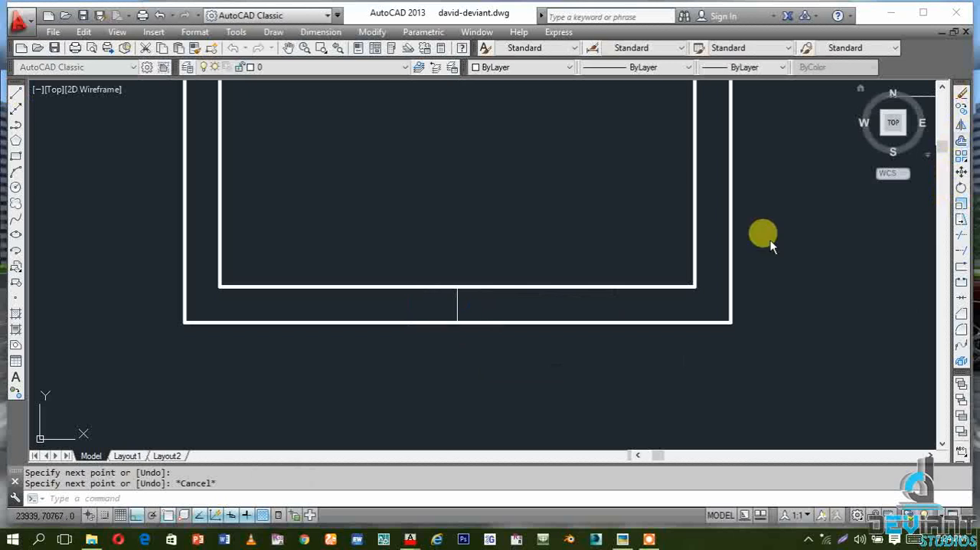
type("600")
key("Return")
left_click(458, 304)
left_click(569, 300)
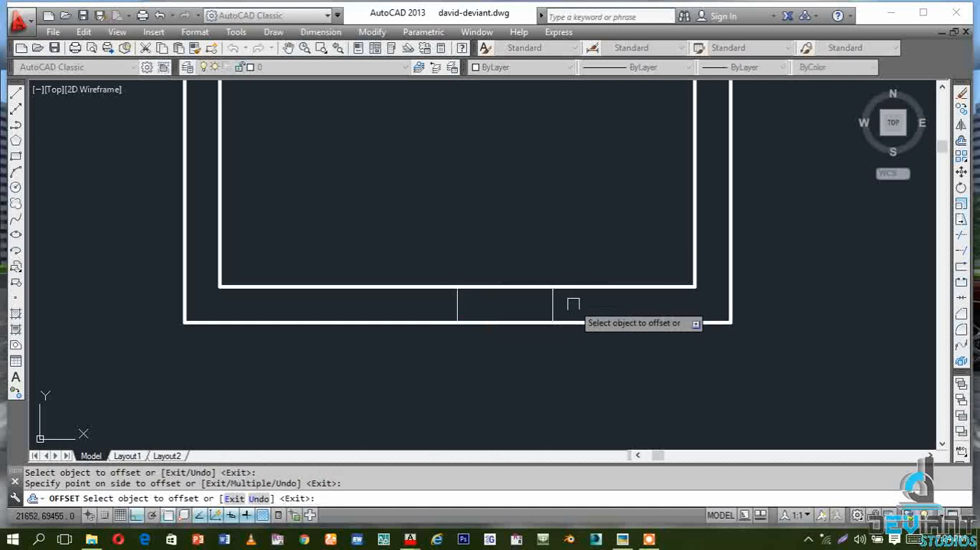
left_click(458, 301)
left_click(337, 302)
key("Escape")
key("Escape")
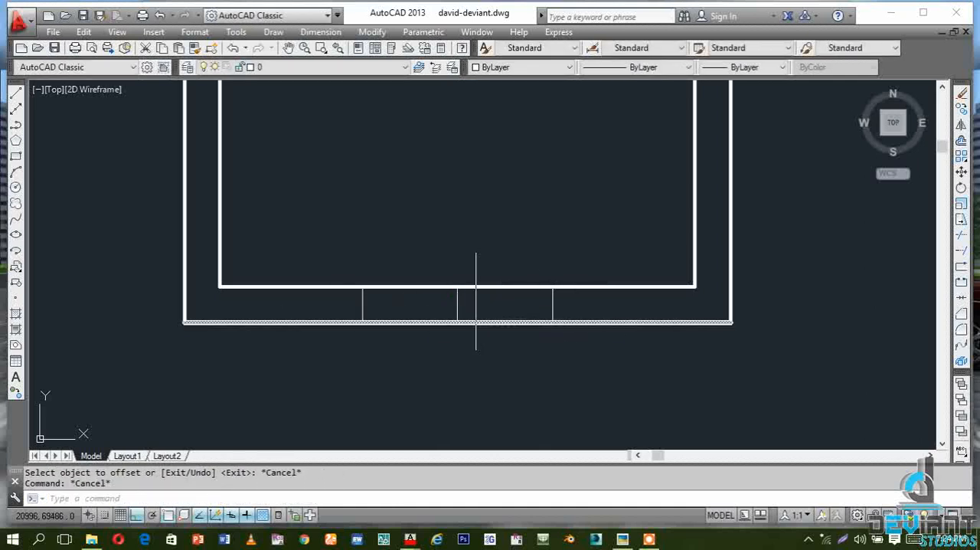
Trim the inner and outer faces of the lower wall between the two offset lines to cut the opening
left_click(457, 304)
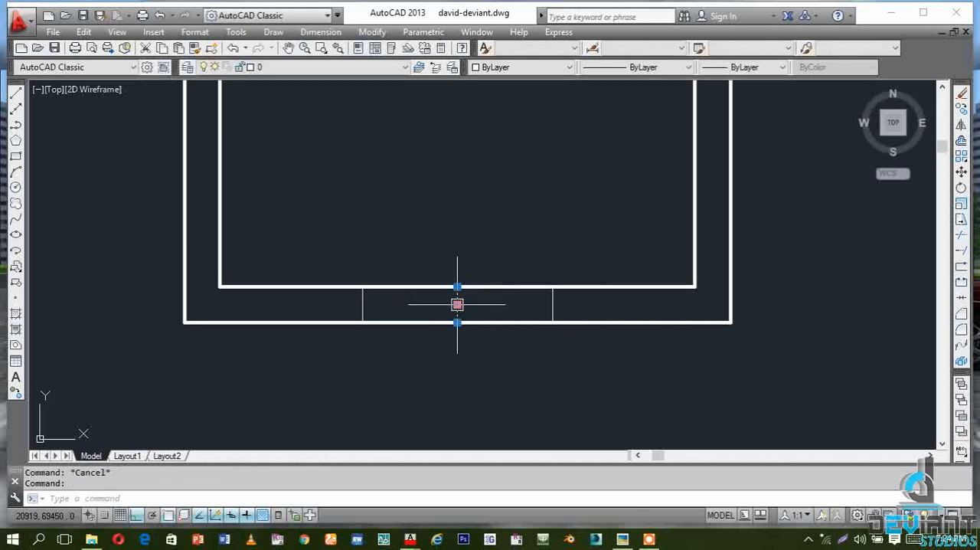
key("Escape")
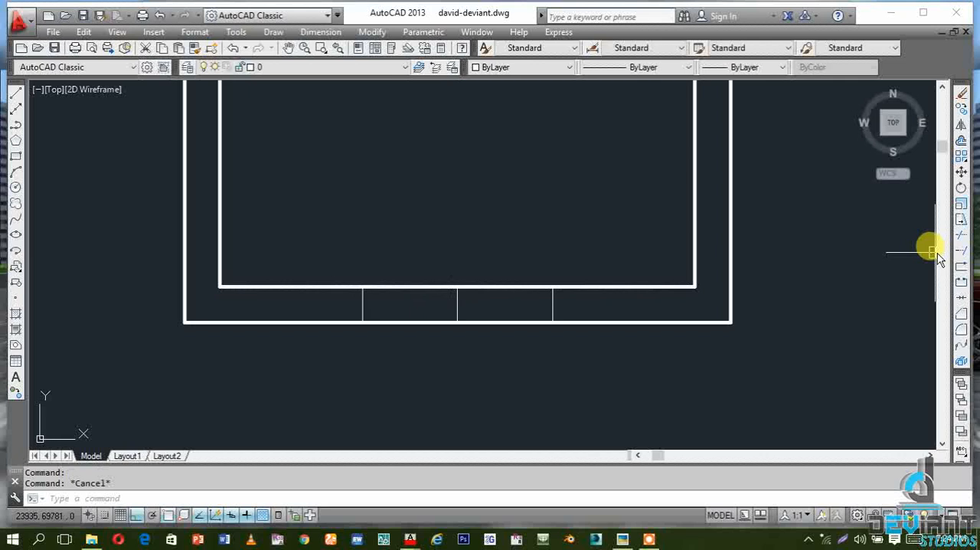
left_click(962, 234)
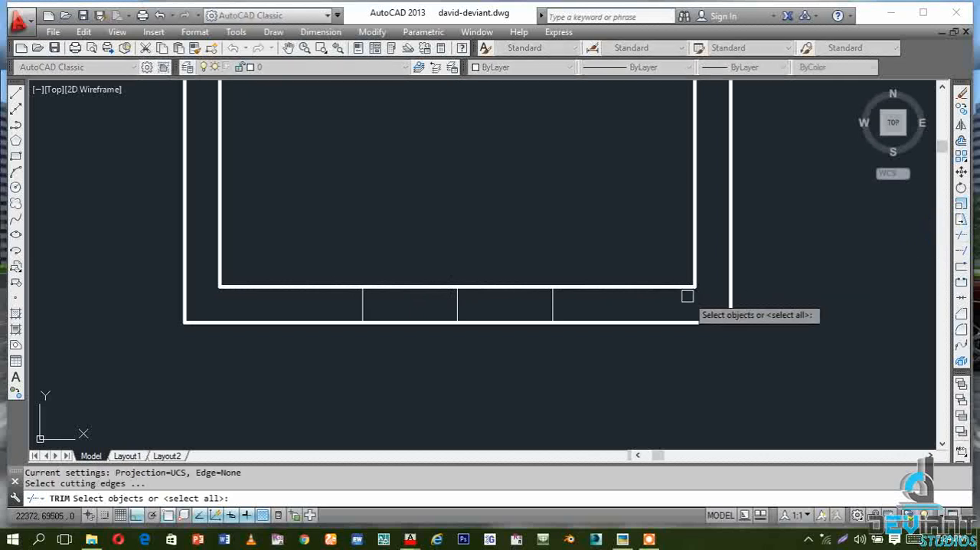
key("Return")
left_click(438, 286)
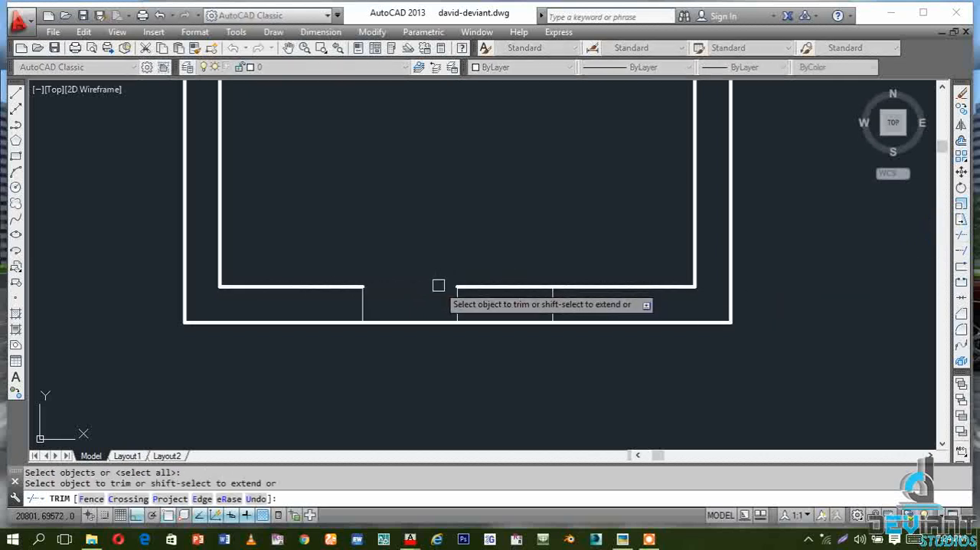
left_click(483, 286)
left_click(488, 322)
key("Escape")
key("Escape")
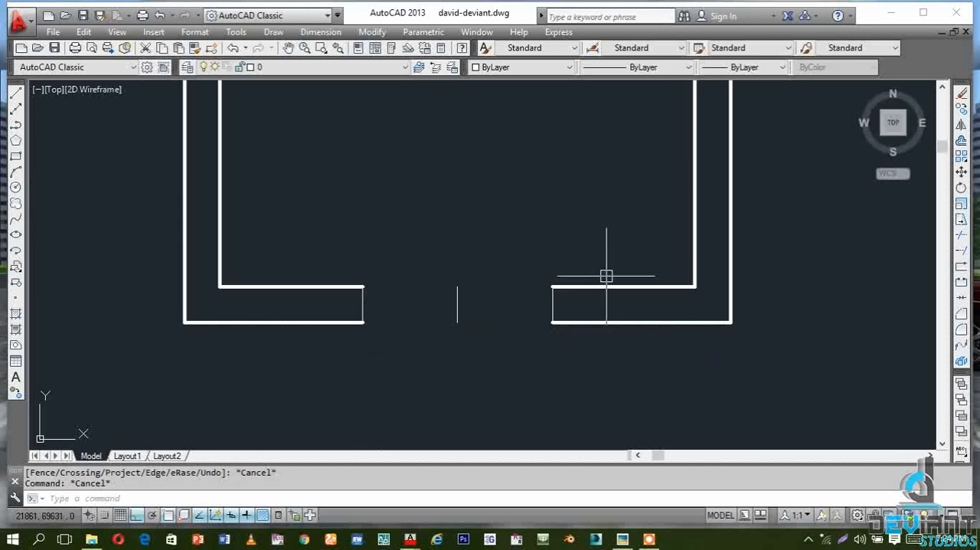
Offset both edge lines of the lower wall opening by 50 toward the inside of the opening
left_click(961, 144)
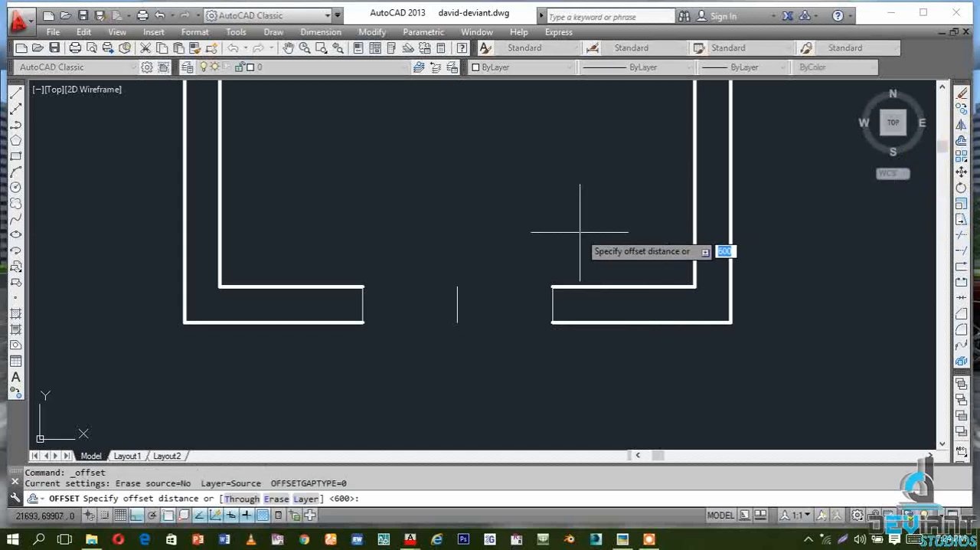
type("50")
key("Return")
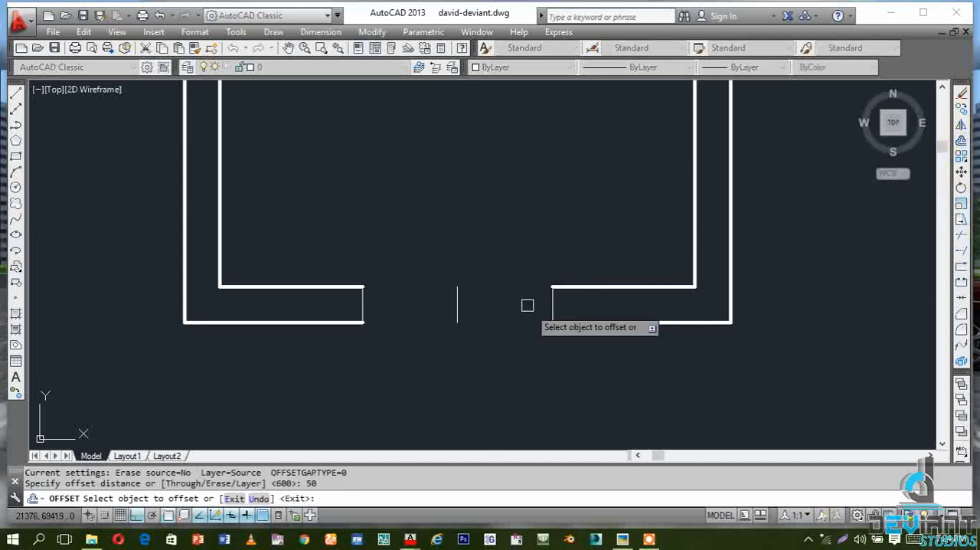
left_click(548, 305)
left_click(475, 302)
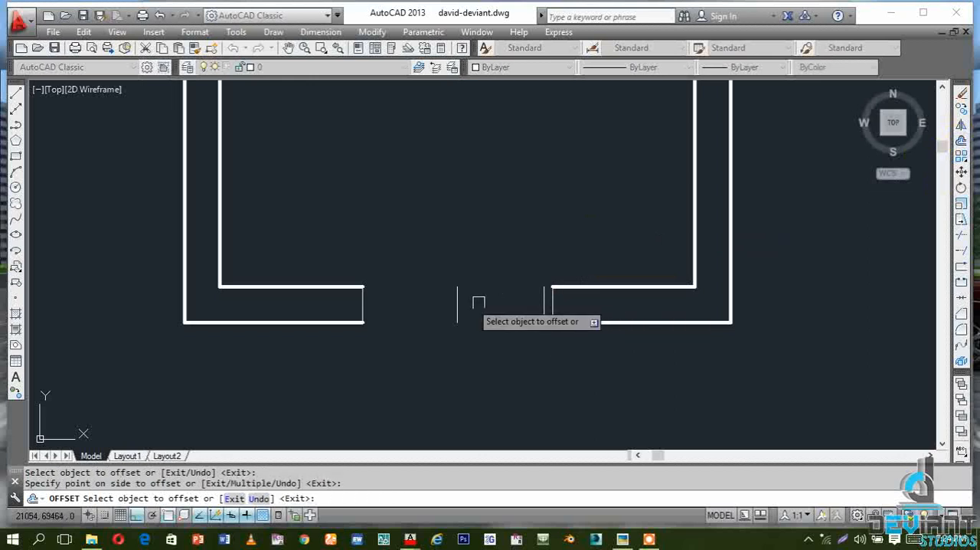
left_click(361, 304)
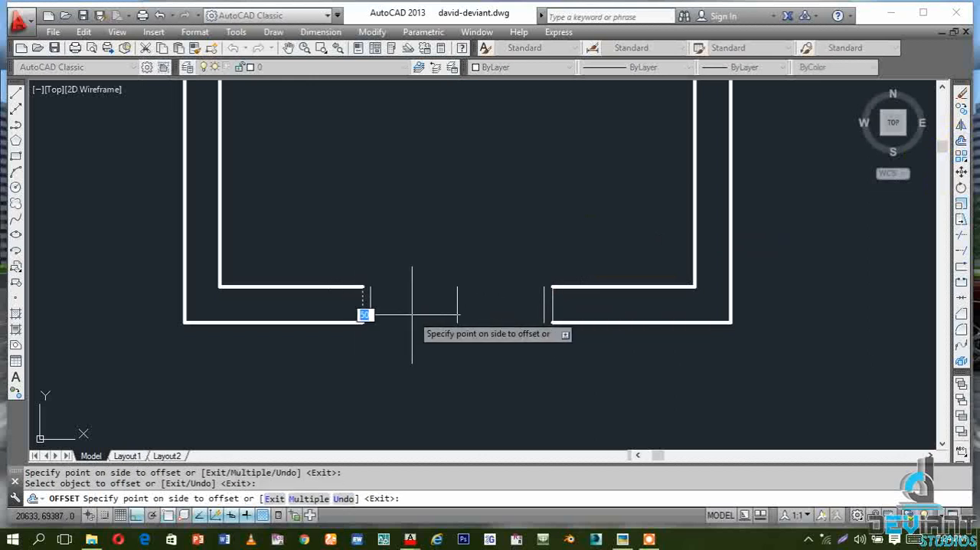
left_click(390, 313)
key("Escape")
key("Escape")
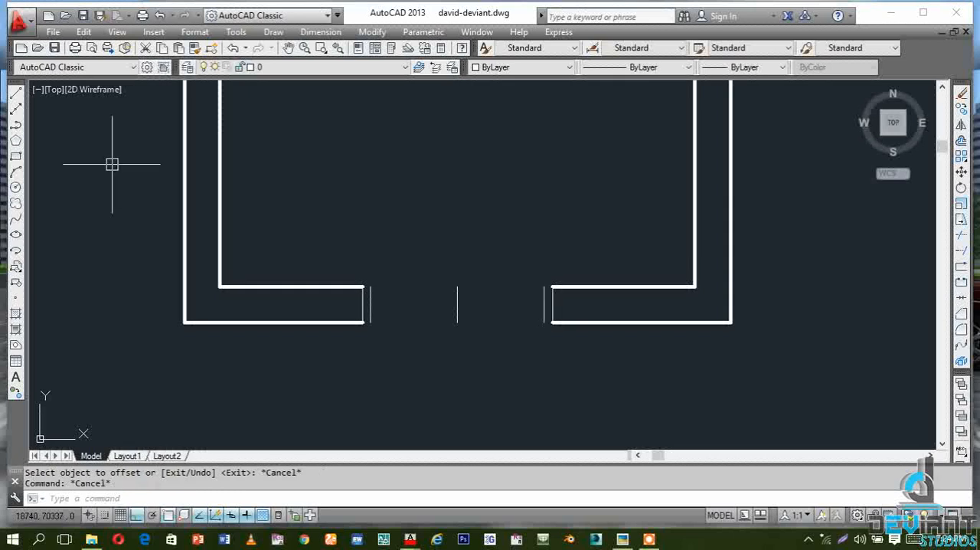
Draw a horizontal line across the lower opening between the midpoints of the two inner jamb lines
left_click(16, 92)
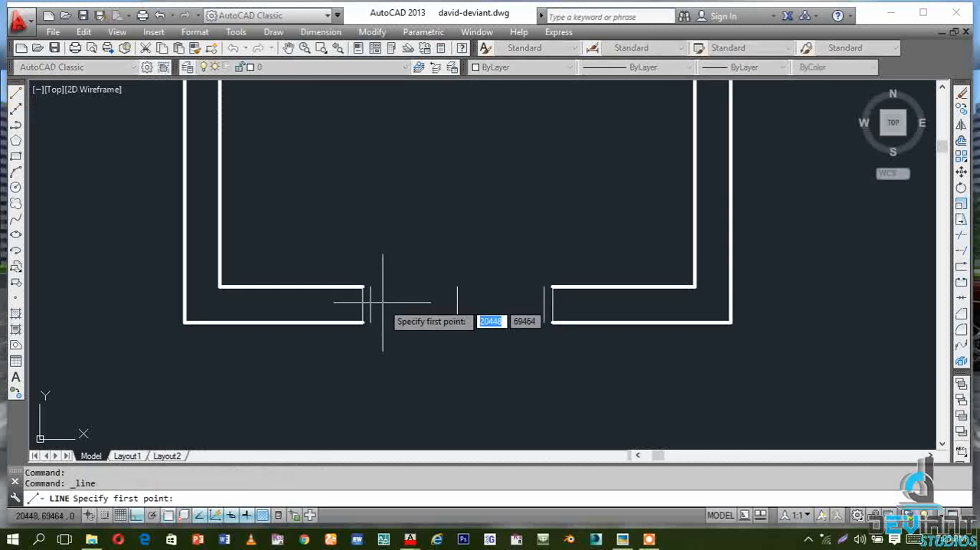
left_click(376, 303)
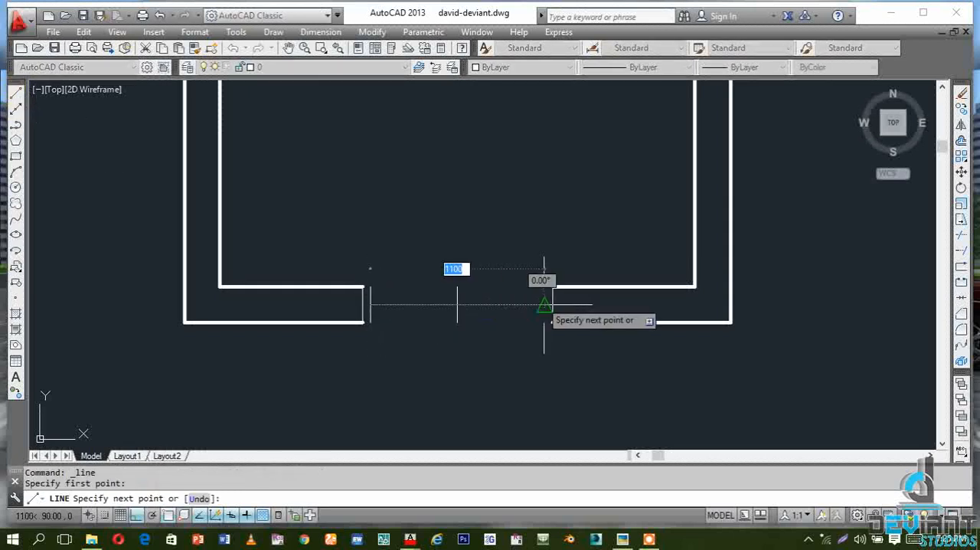
left_click(543, 302)
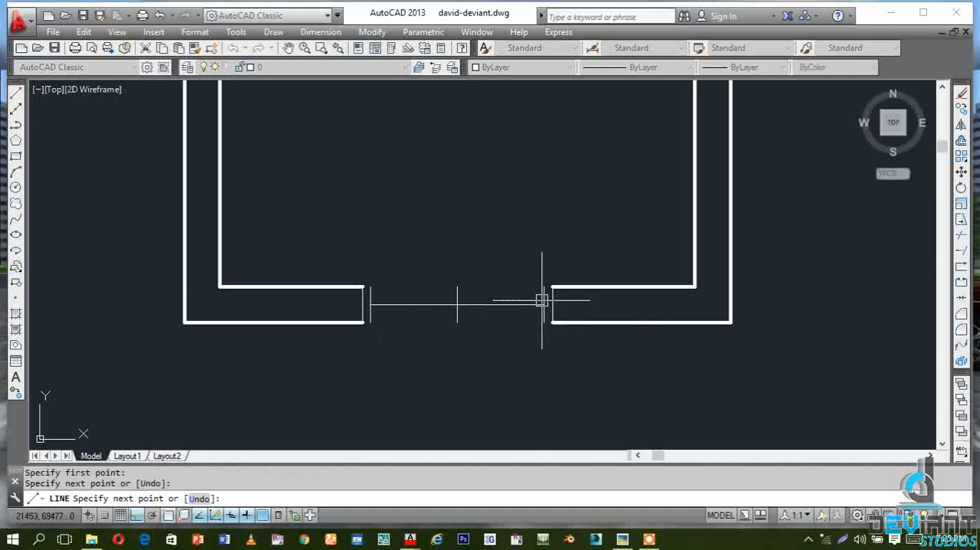
key("Escape")
Offset the horizontal line in the lower opening by 50 both upward and downward
left_click(962, 141)
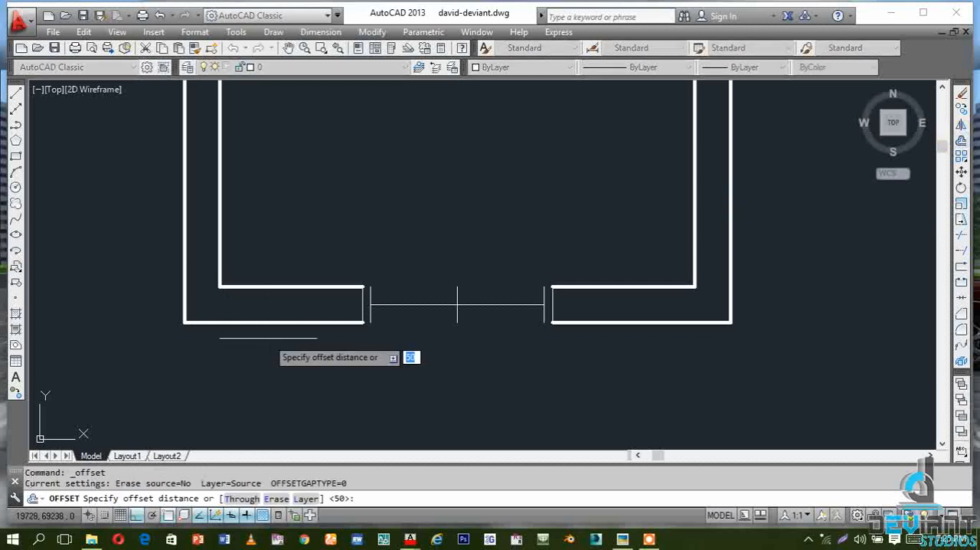
key("Return")
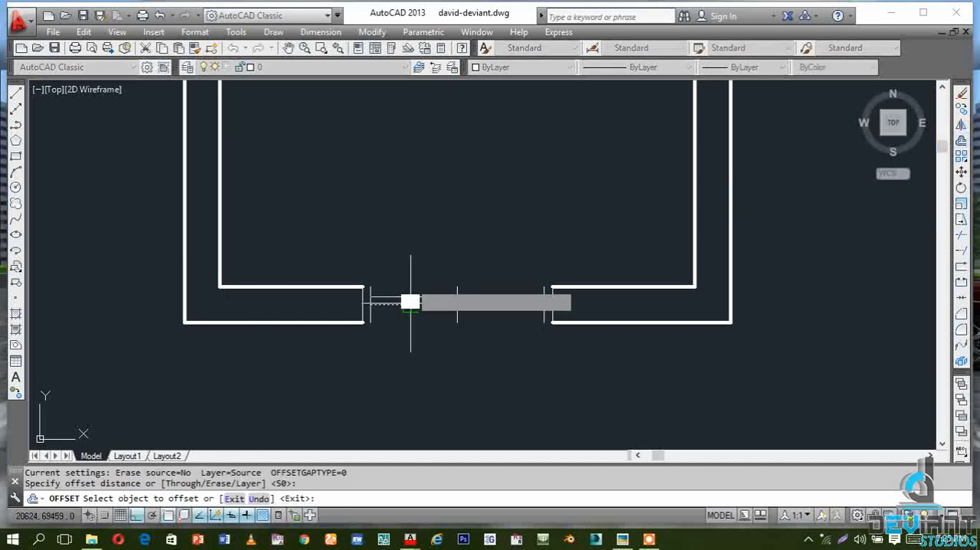
left_click(410, 302)
left_click(411, 264)
left_click(403, 304)
left_click(394, 314)
scroll(359, 302, "up", 5)
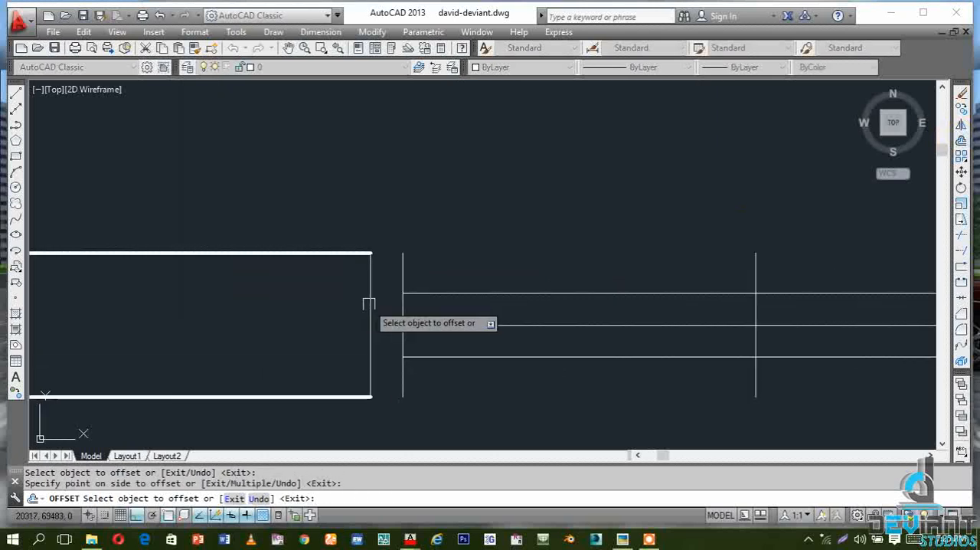
key("Escape")
left_click(961, 236)
key("Return")
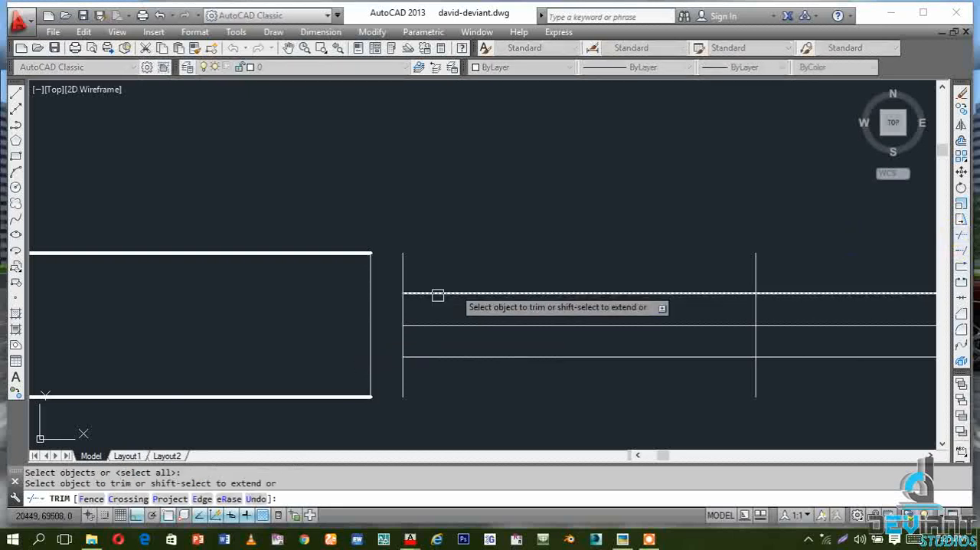
left_click(434, 292)
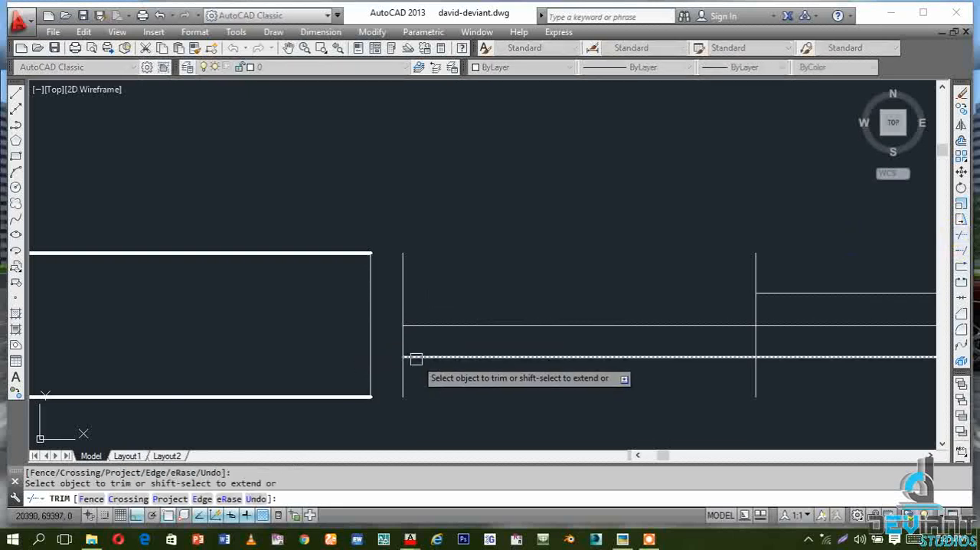
key("ctrl+z")
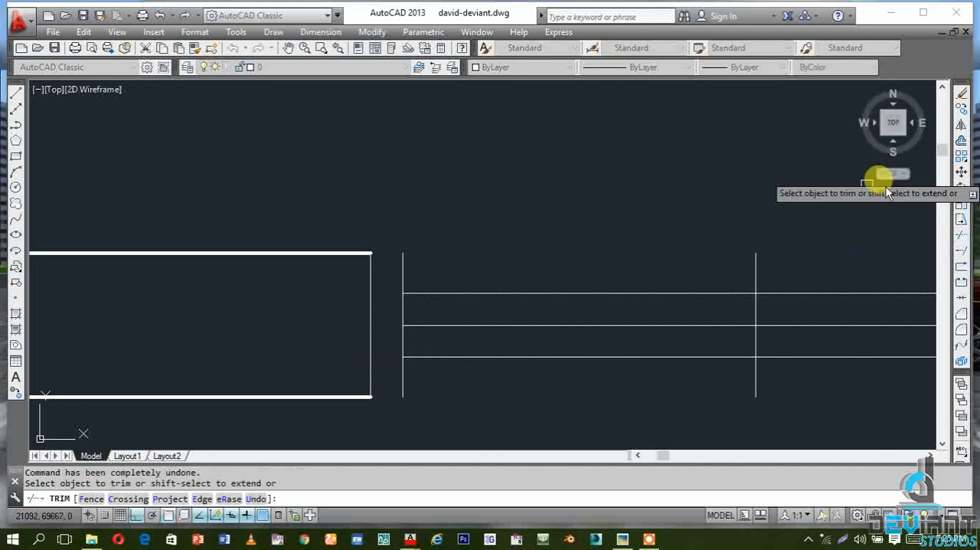
Extend the upper and lower horizontal lines in the lower opening to the wall edges at both ends
left_click(961, 250)
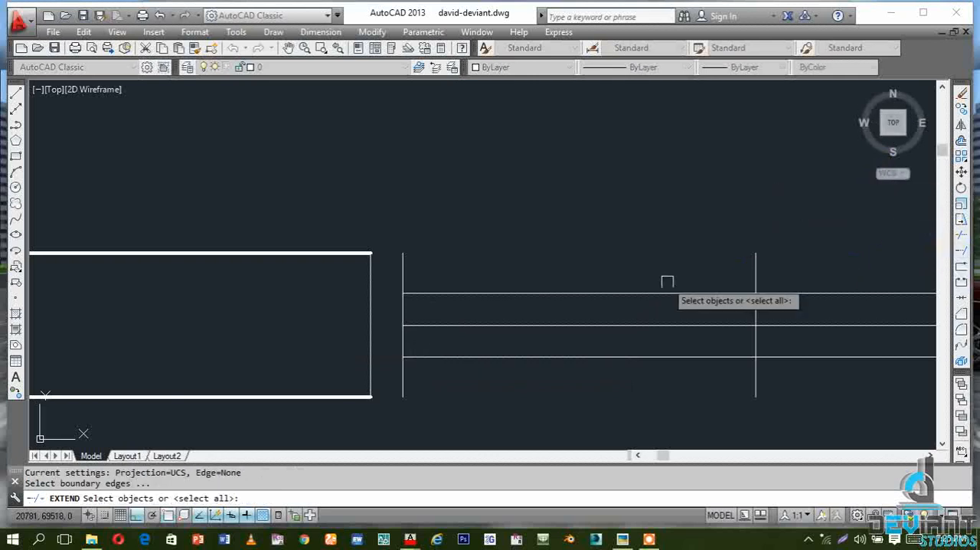
key("Return")
left_click(414, 295)
left_click(422, 359)
scroll(249, 343, "down", 3)
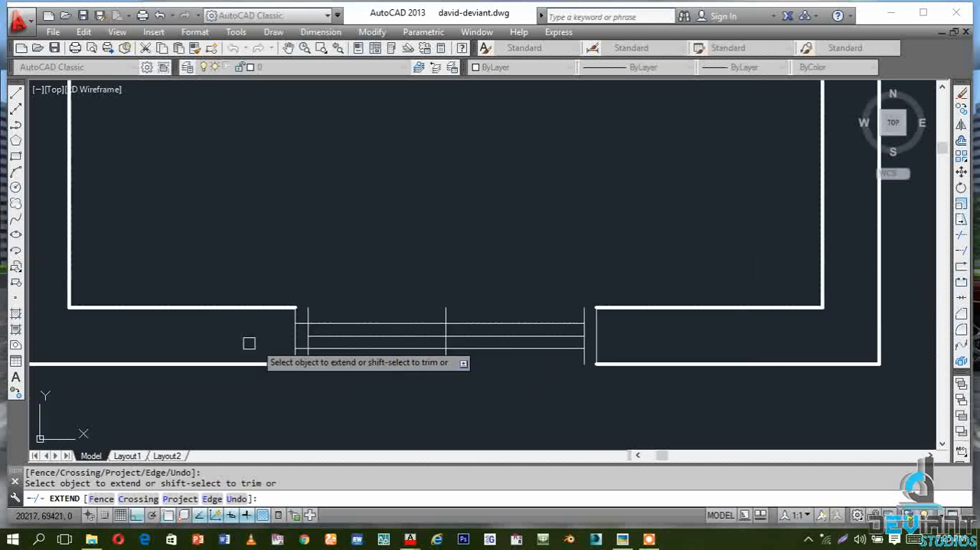
scroll(582, 337, "up", 3)
left_click(573, 286)
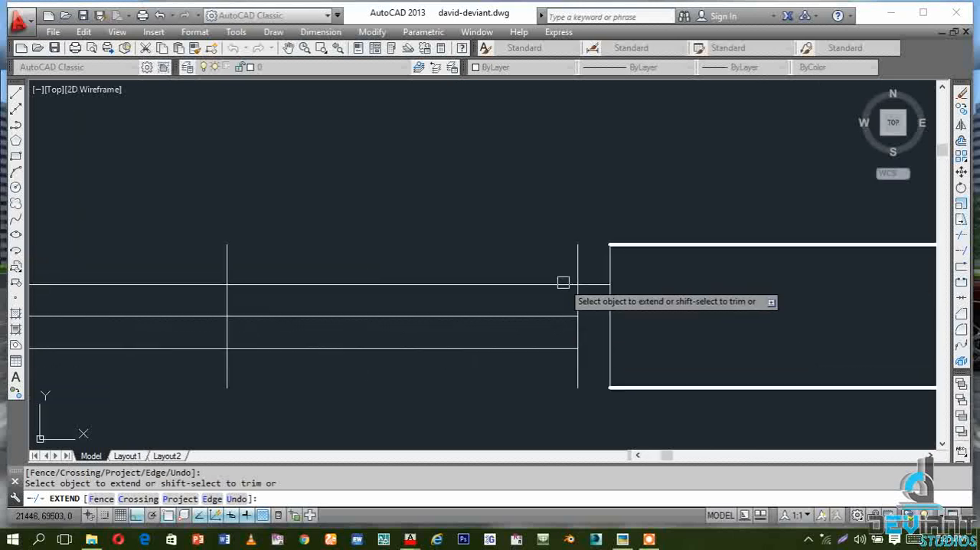
left_click(567, 346)
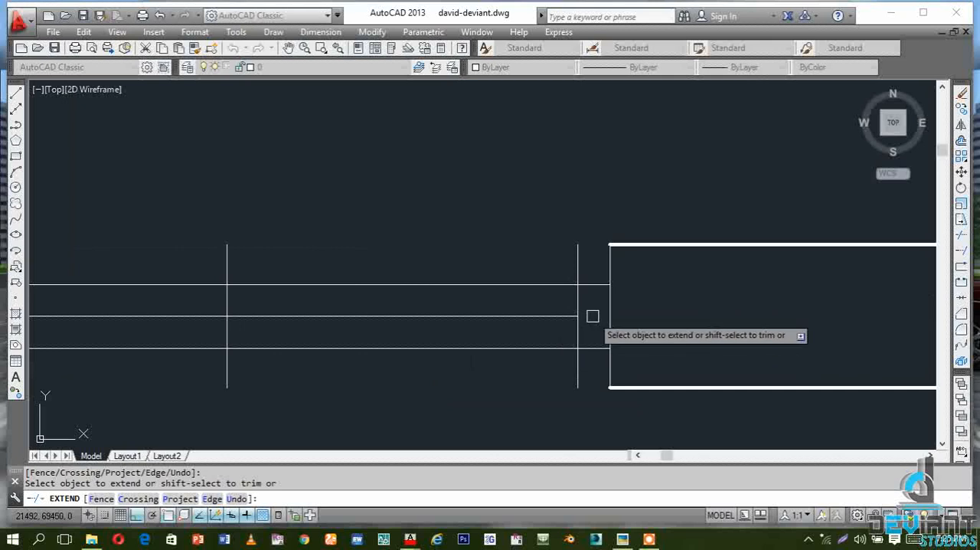
Trim both inner jamb lines in the lower opening back to the upper and lower horizontal lines
key("Escape")
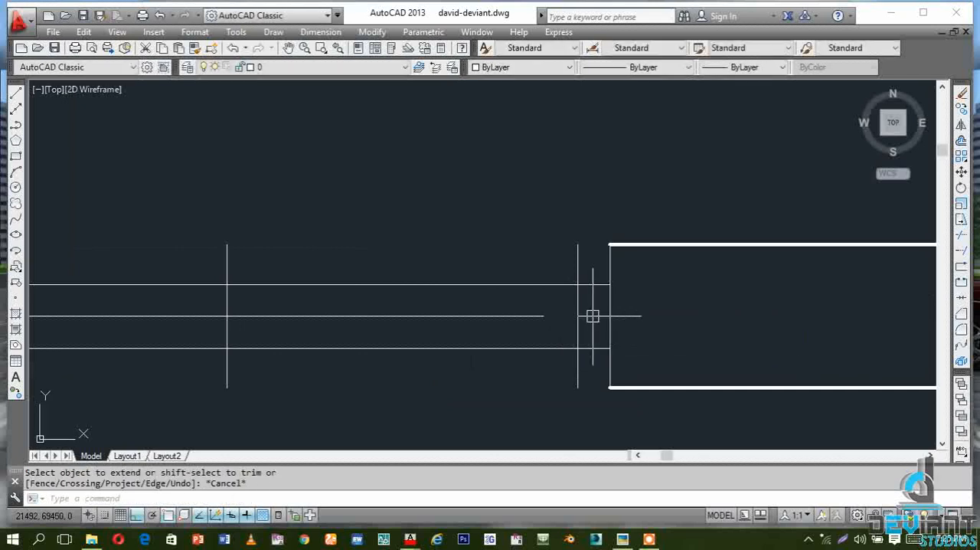
left_click(963, 235)
key("Return")
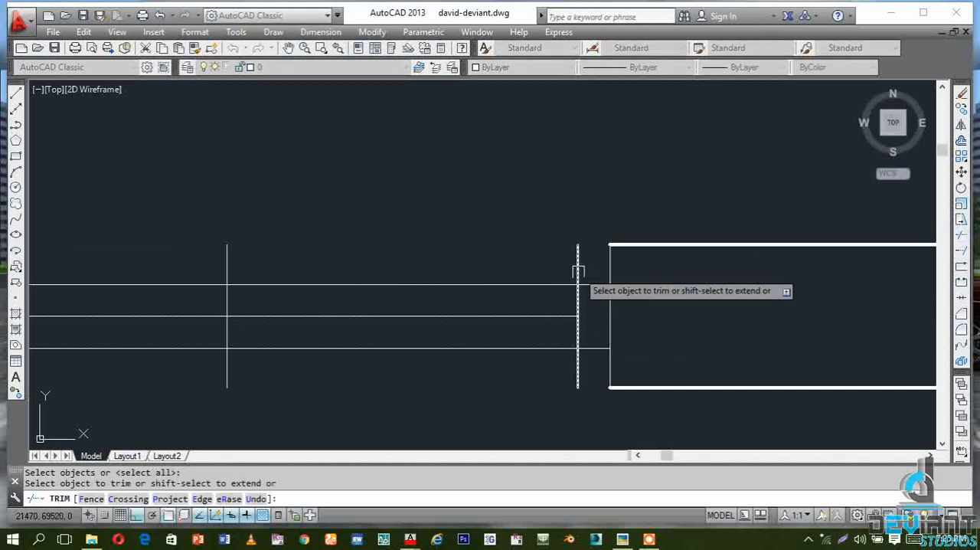
scroll(573, 367, "down", 4)
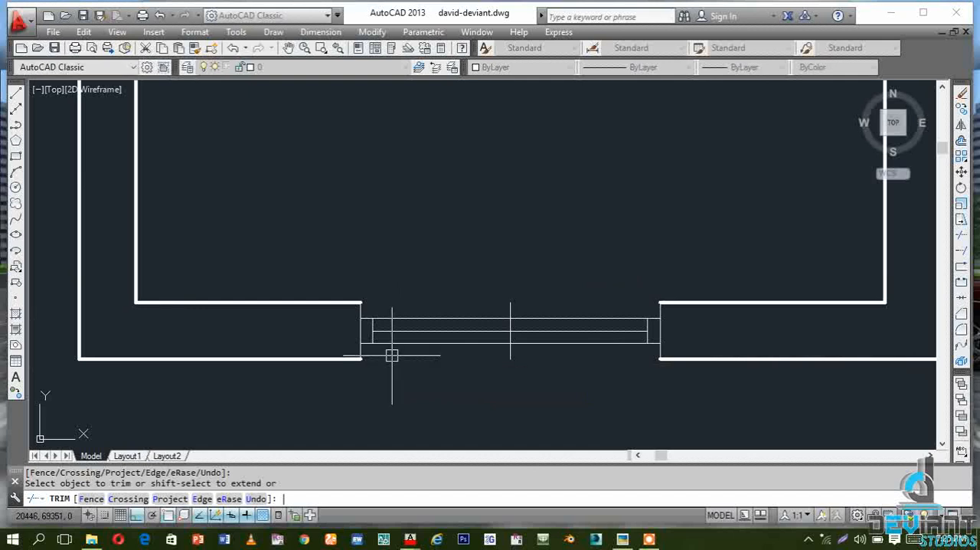
key("Escape")
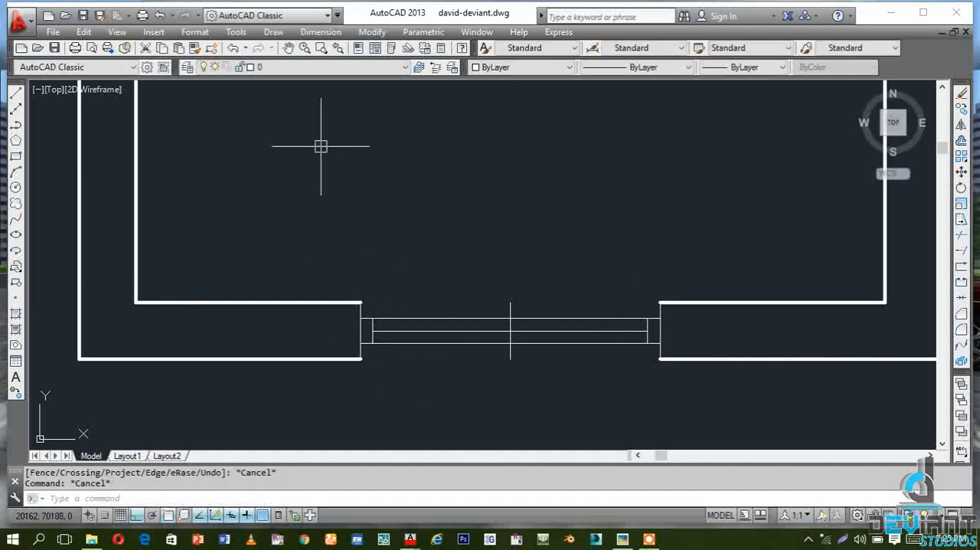
scroll(323, 153, "down", 2)
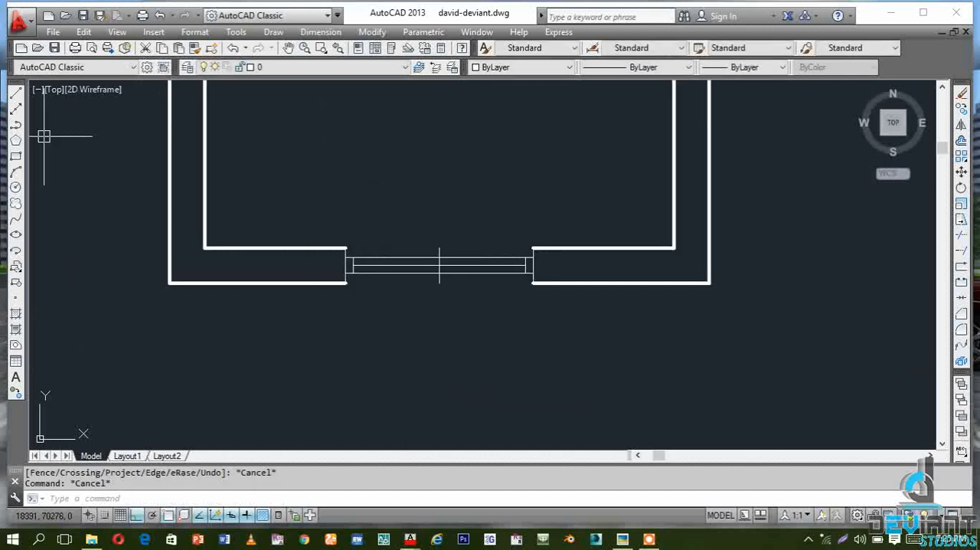
With ortho off, draw a slanted line from the west end of the middle horizontal line down and inward, outside the wall
left_click(15, 92)
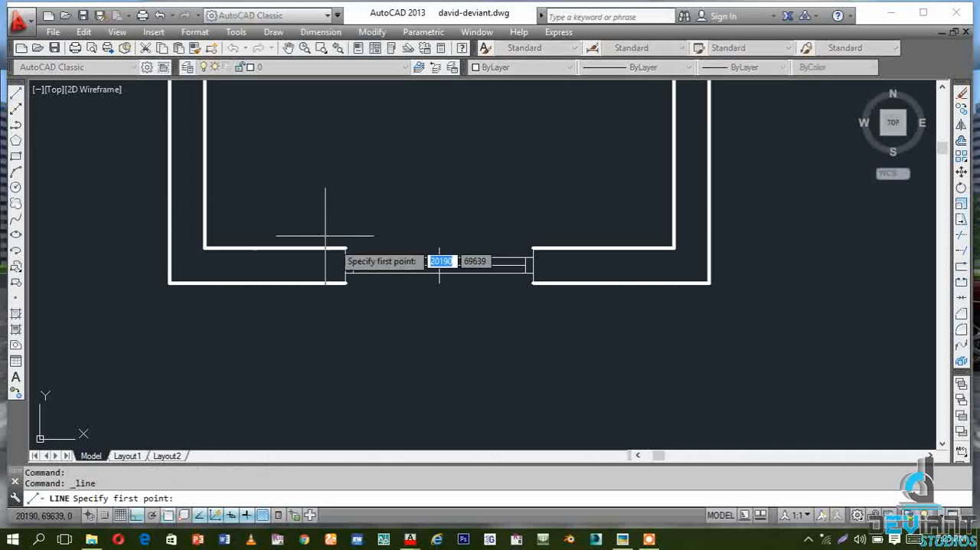
scroll(343, 270, "up", 3)
scroll(343, 269, "up", 2)
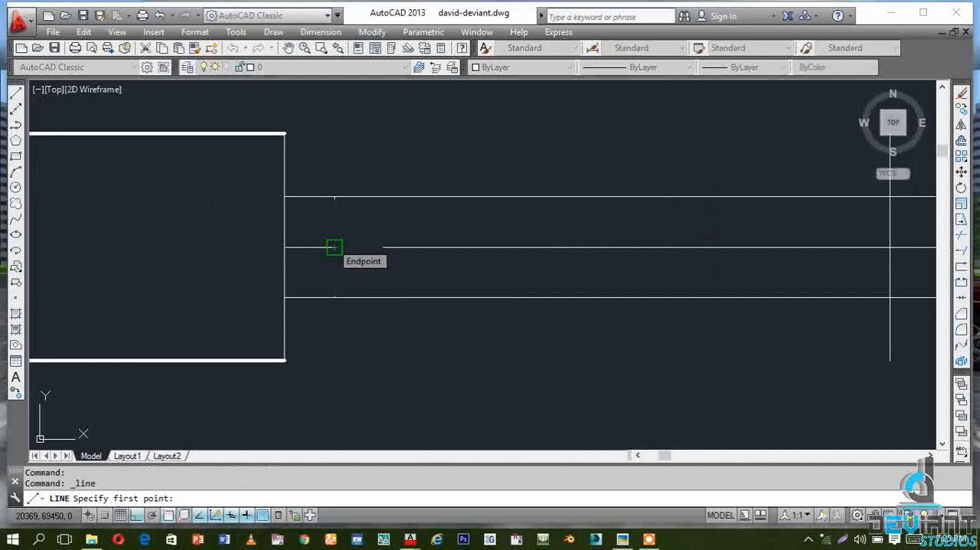
left_click(334, 246)
scroll(298, 119, "down", 4)
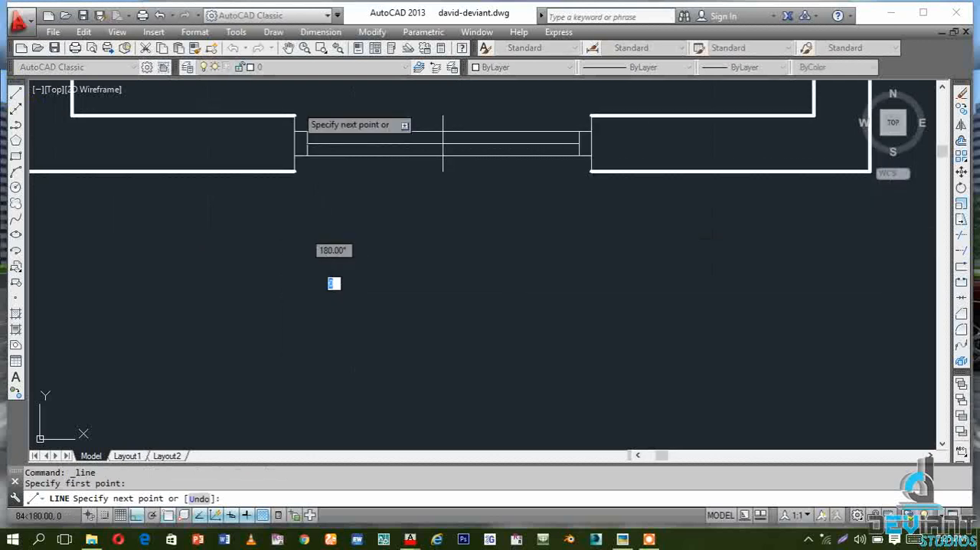
left_click(136, 516)
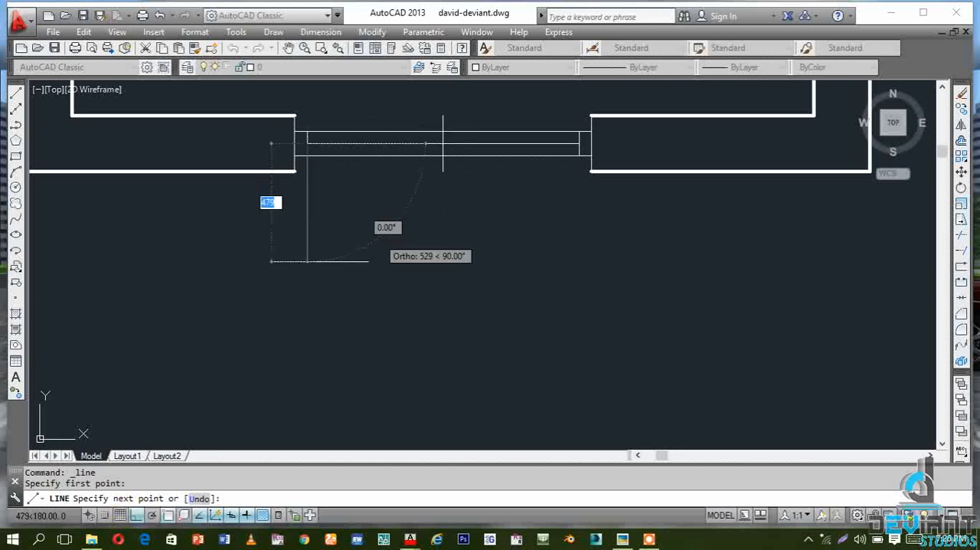
left_click(135, 516)
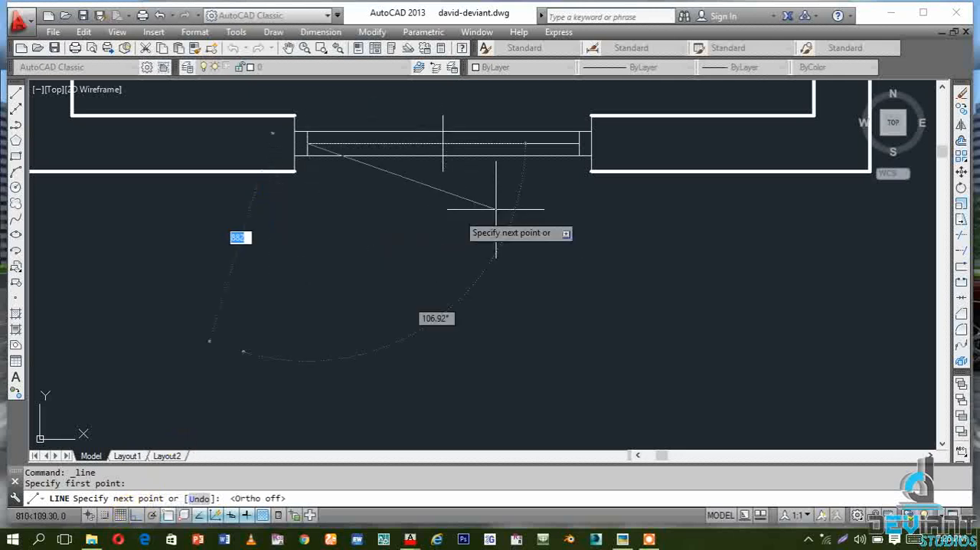
scroll(375, 270, "up", 2)
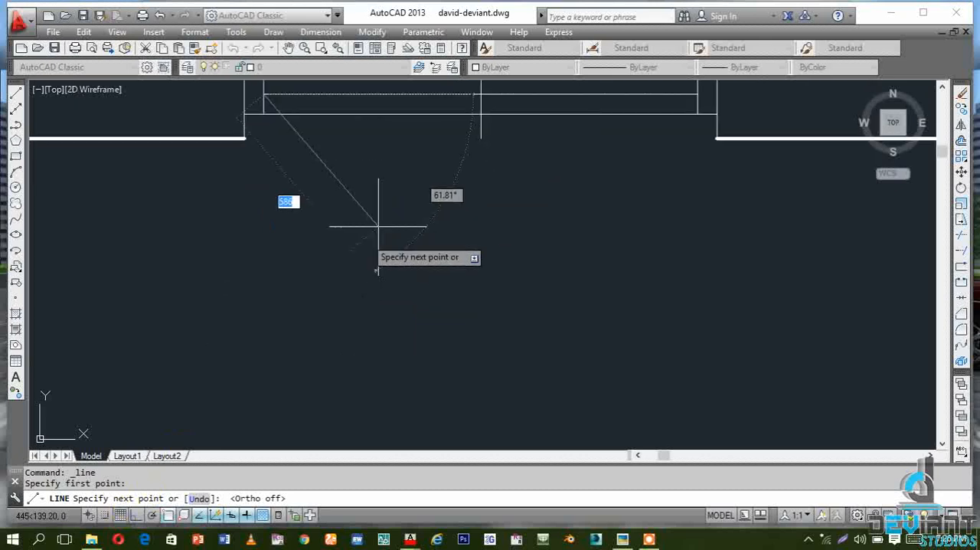
left_click(347, 307)
key("Escape")
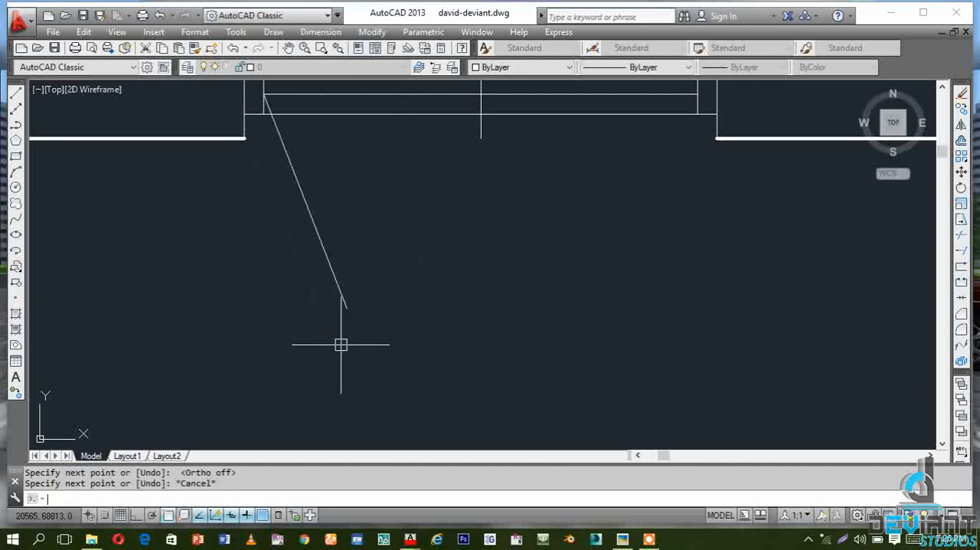
key("Escape")
Offset the slanted line by 25 toward the centre of the window
scroll(346, 306, "down", 1)
scroll(337, 191, "up", 2)
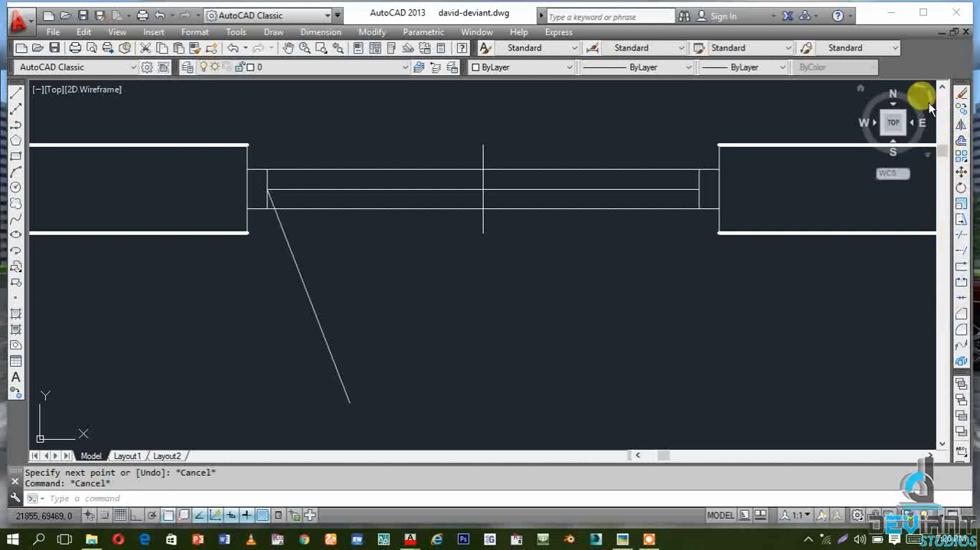
left_click(959, 142)
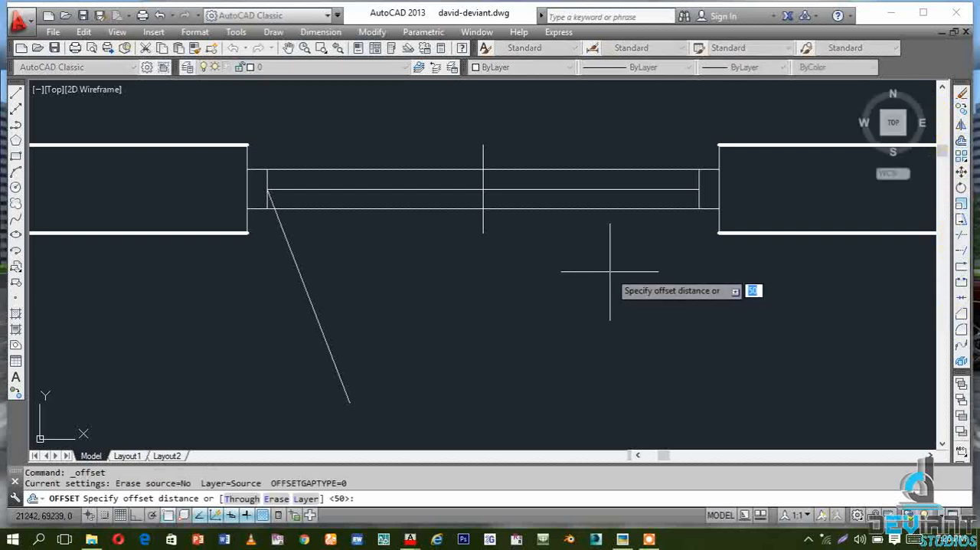
type("25")
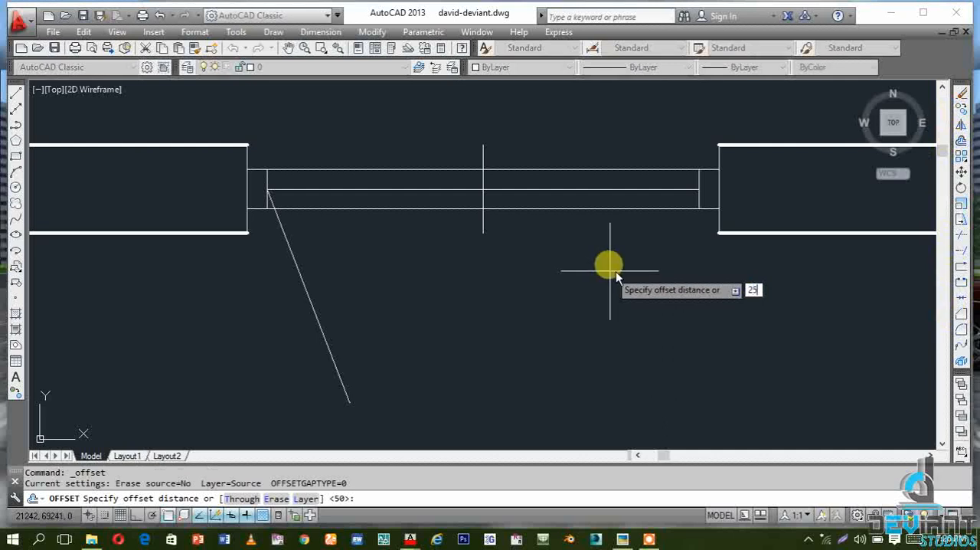
key("Return")
left_click(291, 237)
left_click(408, 290)
key("Escape")
key("Escape")
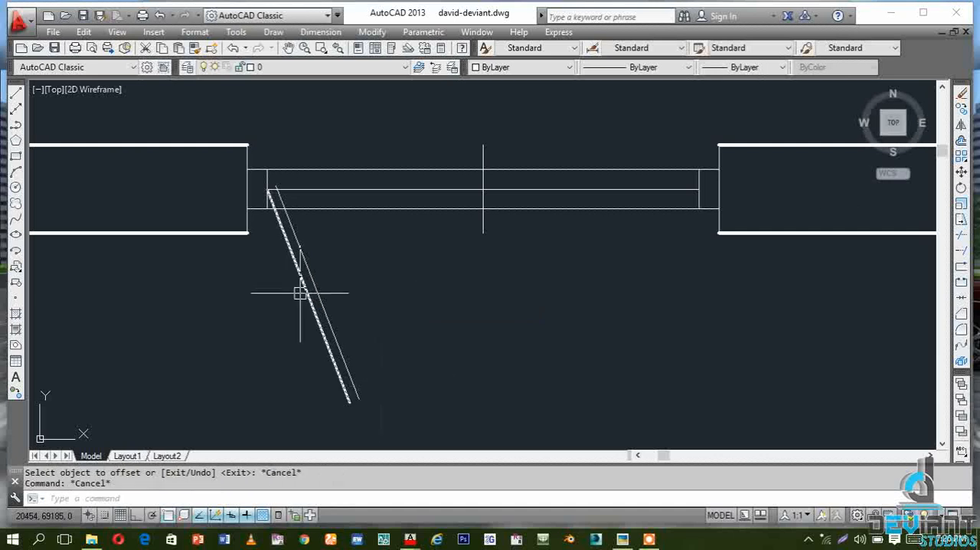
Try mirroring the two slanted lines about the window's vertical centre line while keeping the originals, and undo the mirror
left_click(352, 381)
left_click(333, 354)
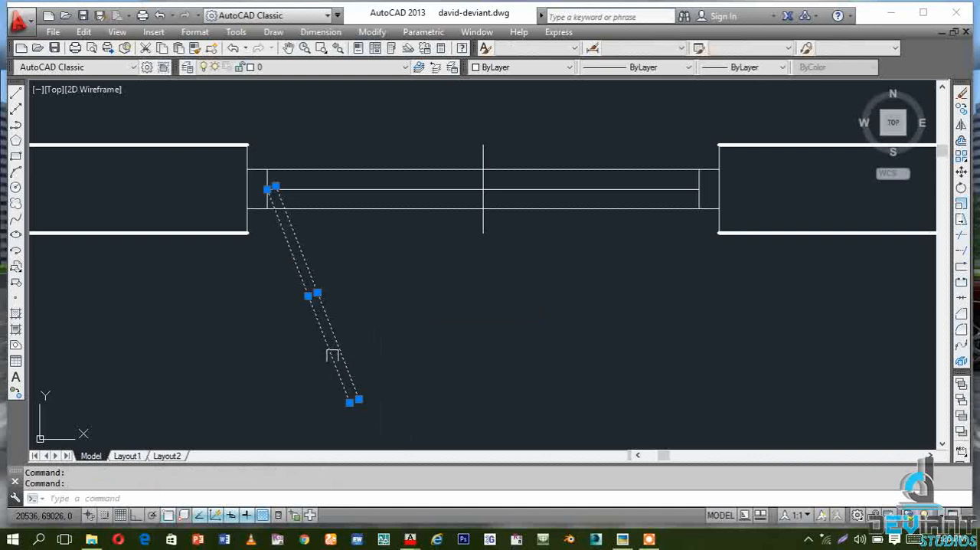
left_click(961, 125)
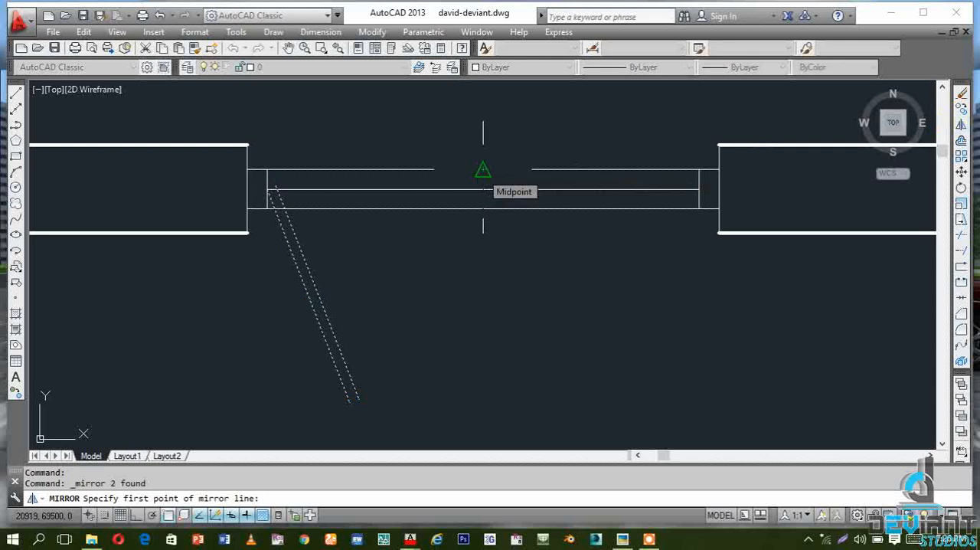
left_click(482, 169)
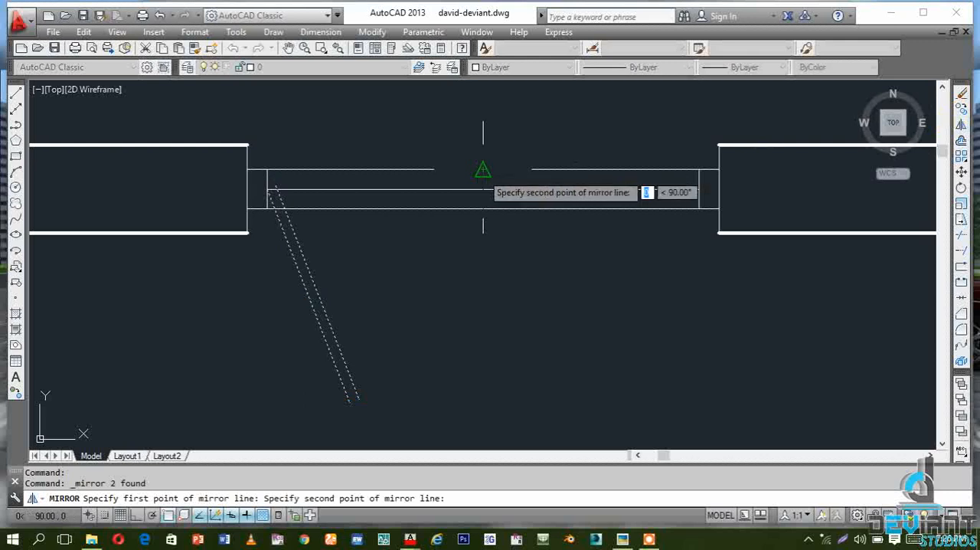
left_click(483, 114)
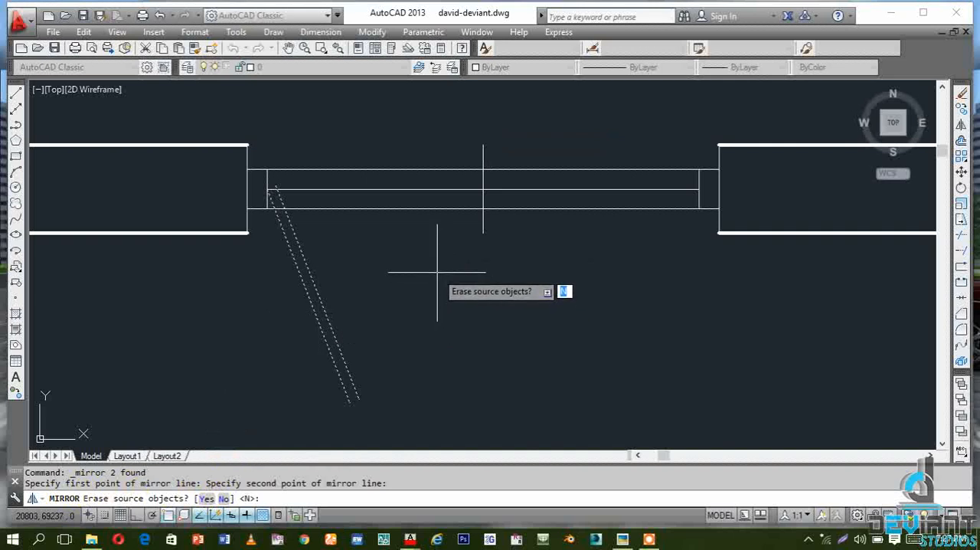
key("Return")
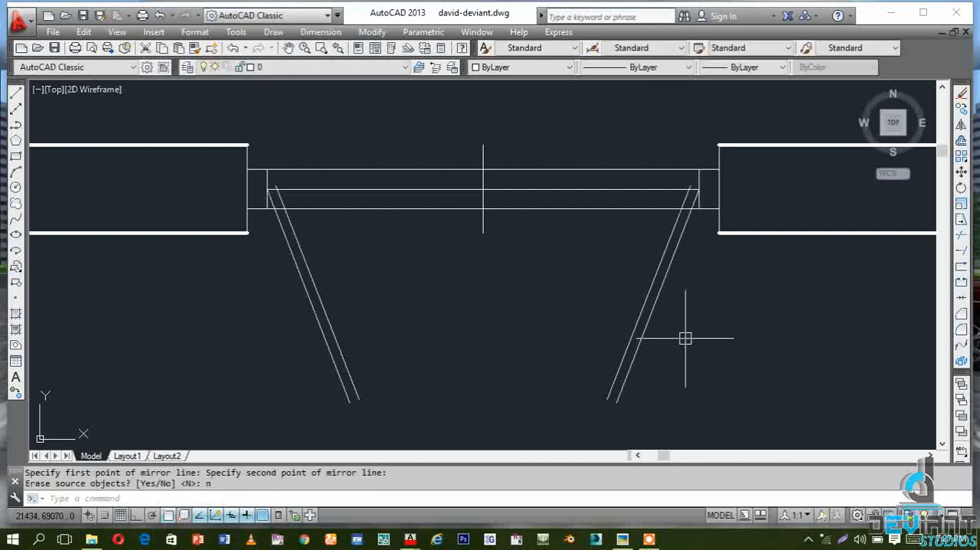
key("ctrl+z")
Mirror the two slanted lines across the window's vertical centre line with ortho on, erasing the source lines
left_click(416, 378)
left_click(256, 295)
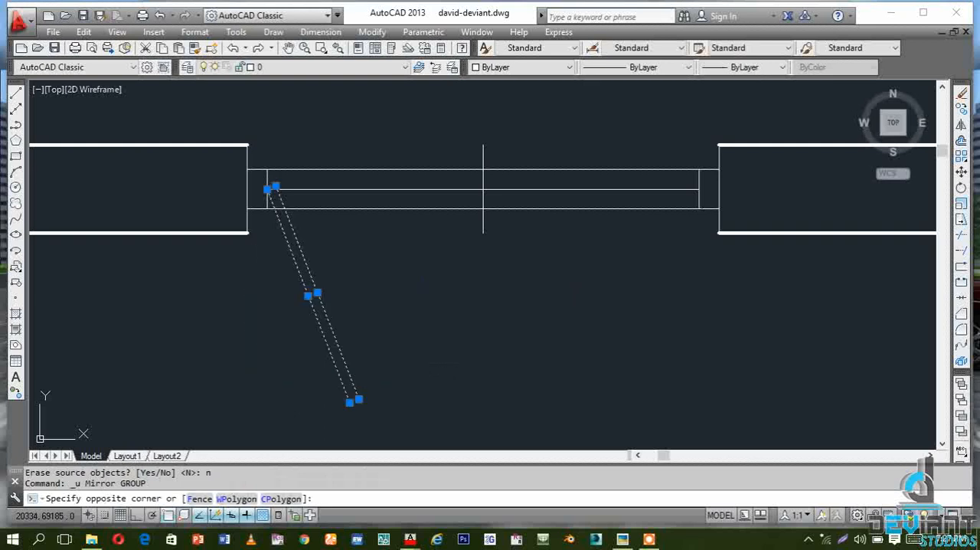
left_click(962, 124)
left_click(483, 144)
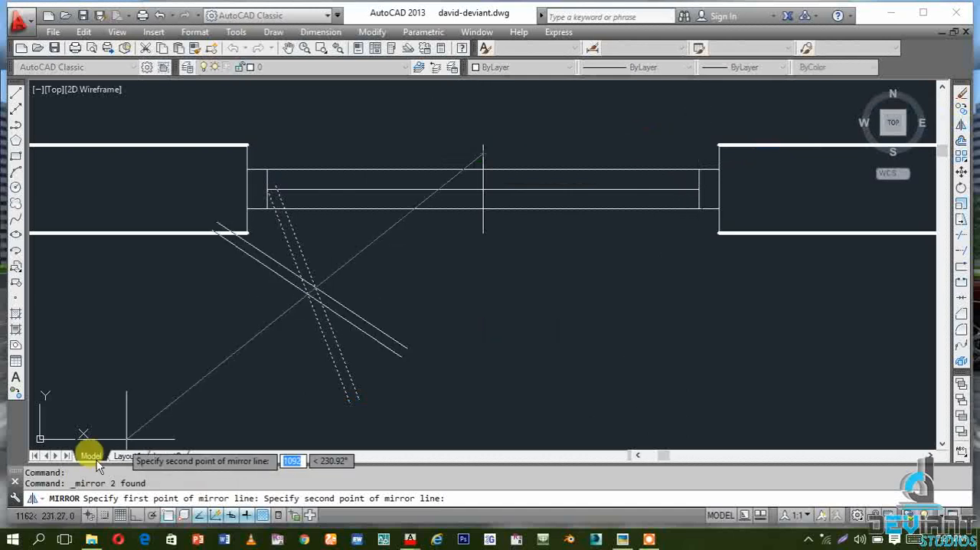
left_click(134, 516)
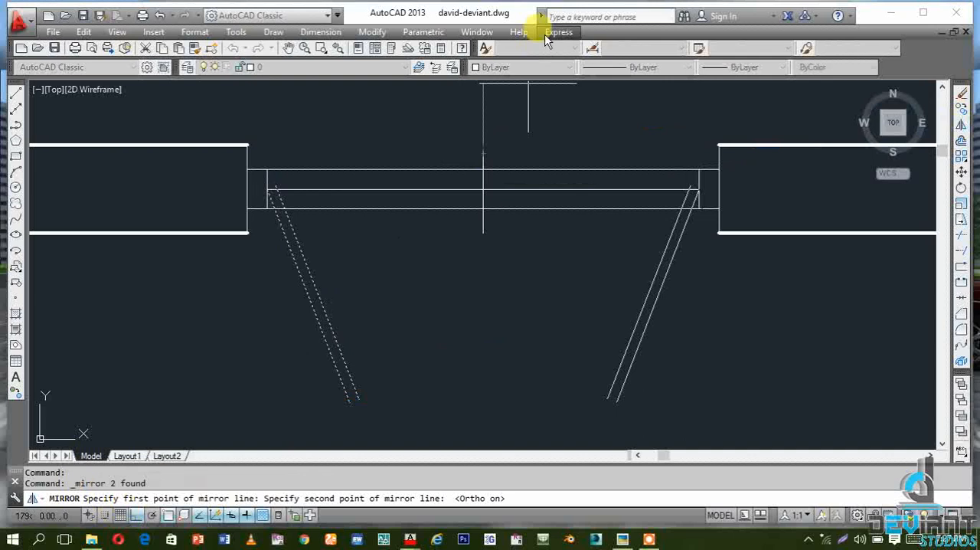
left_click(503, 104)
type("y")
key("Return")
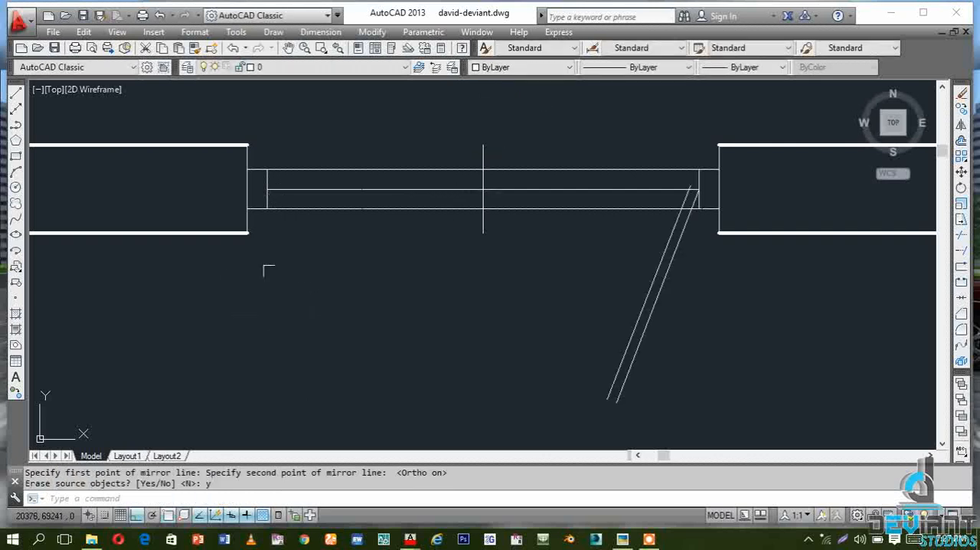
Mirror the slanted pair at the east jamb back across the vertical centre line, keeping the source lines
left_click(778, 408)
left_click(579, 324)
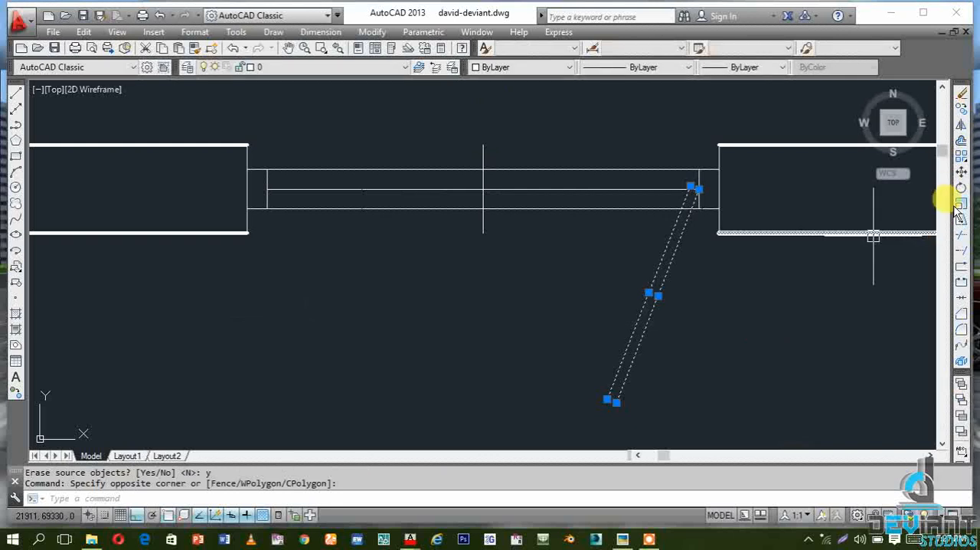
left_click(961, 128)
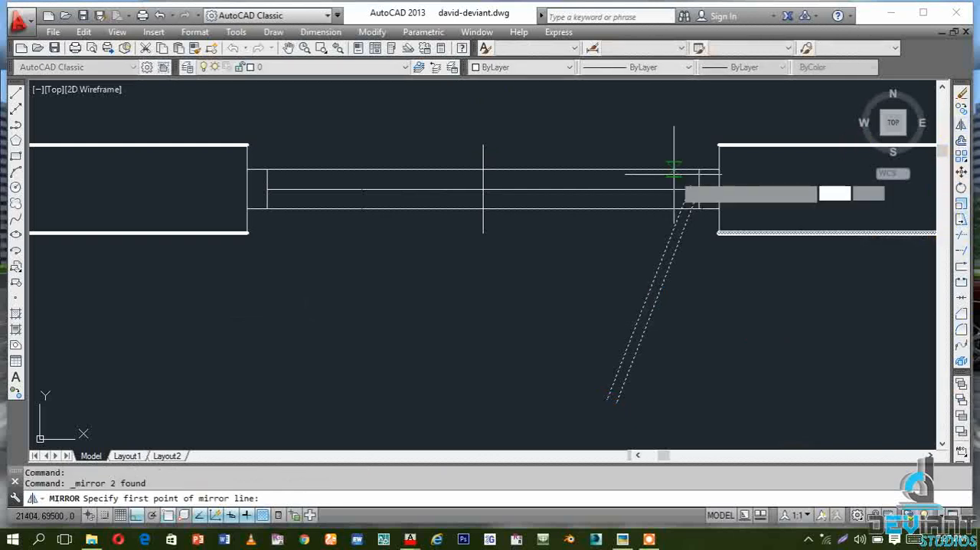
left_click(483, 146)
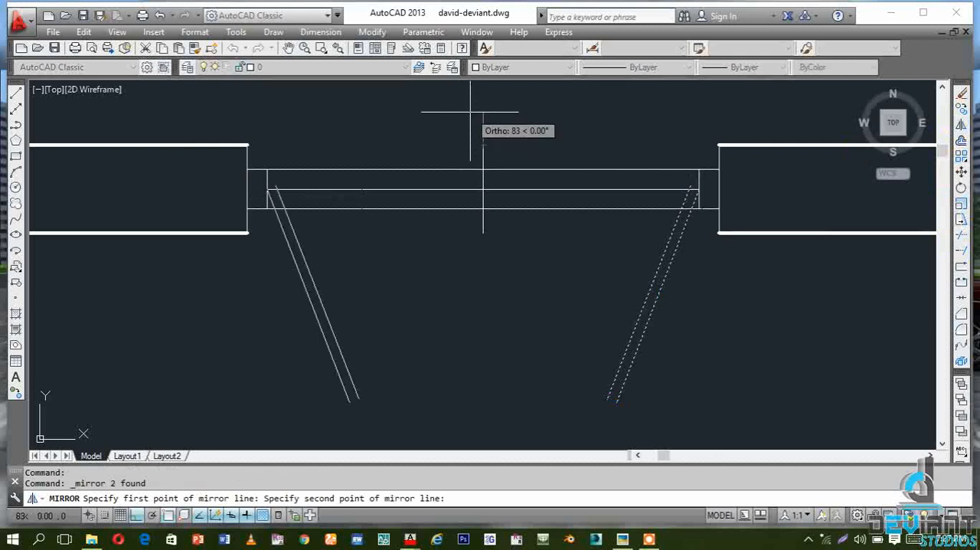
left_click(470, 112)
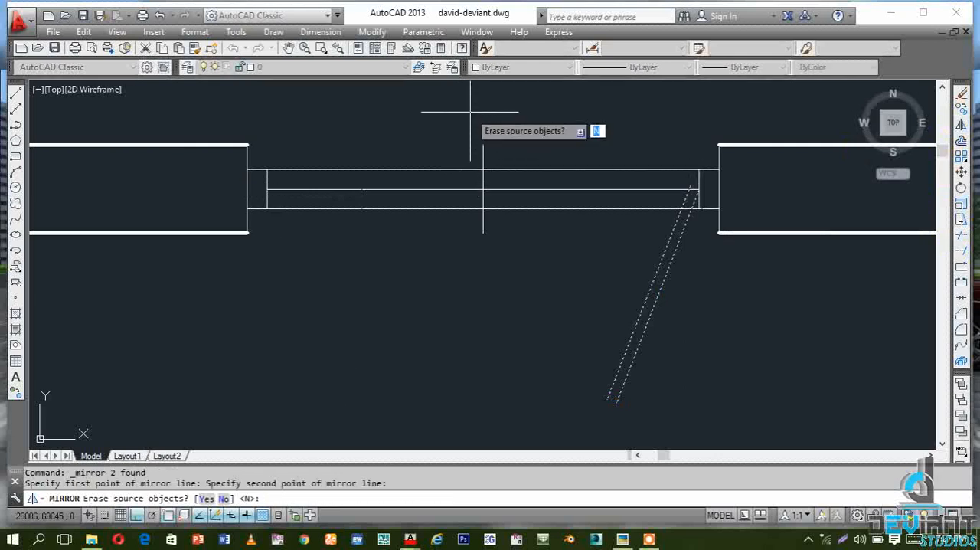
key("Return")
scroll(374, 245, "down", 3)
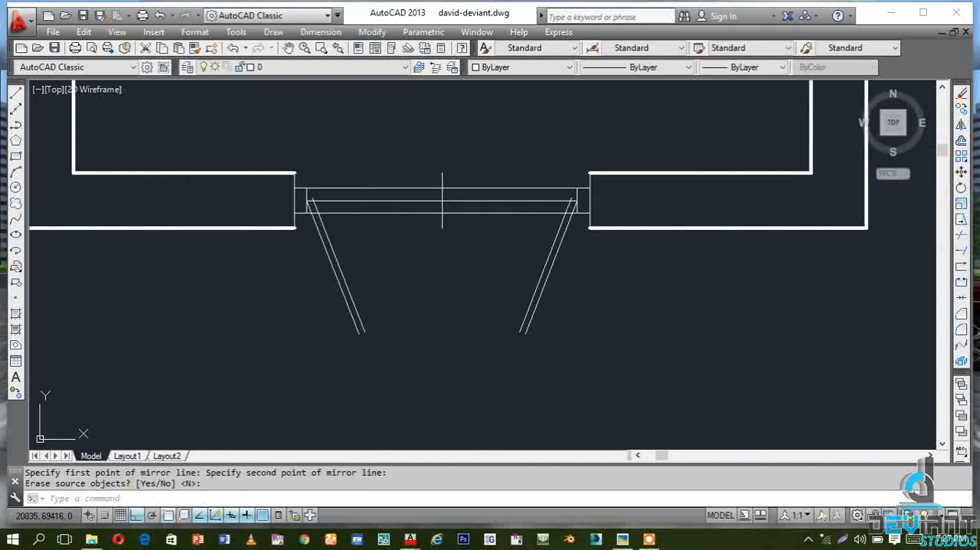
scroll(437, 240, "up", 1)
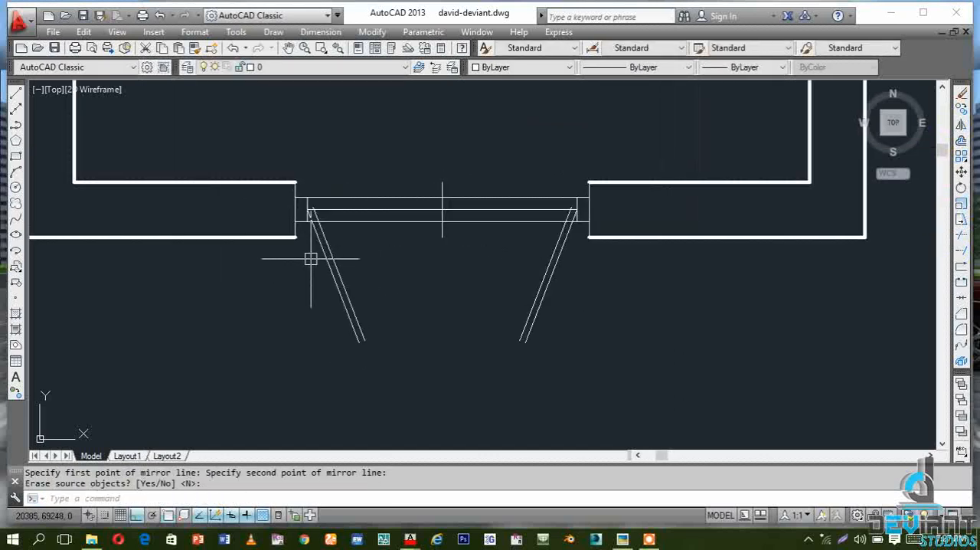
scroll(299, 215, "up", 2)
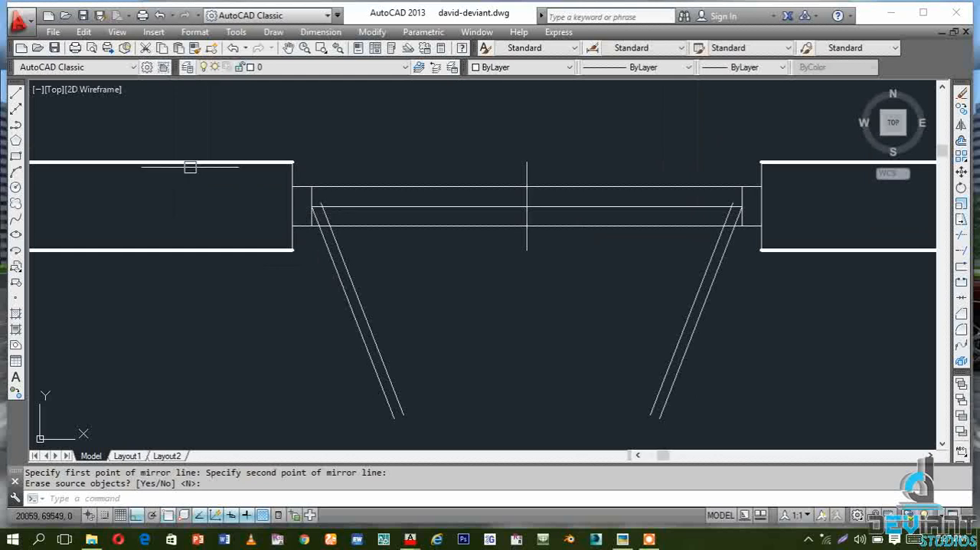
left_click(15, 188)
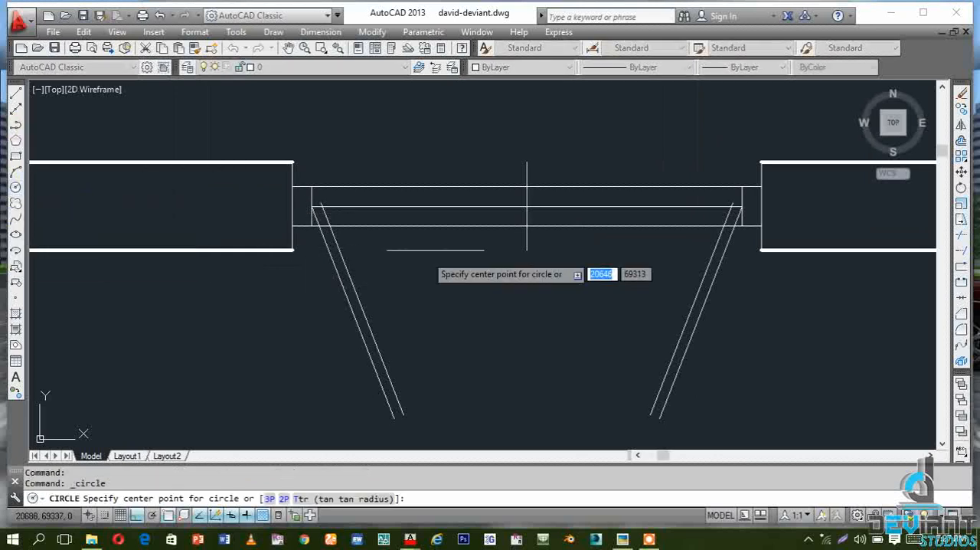
left_click(526, 207)
left_click(526, 207)
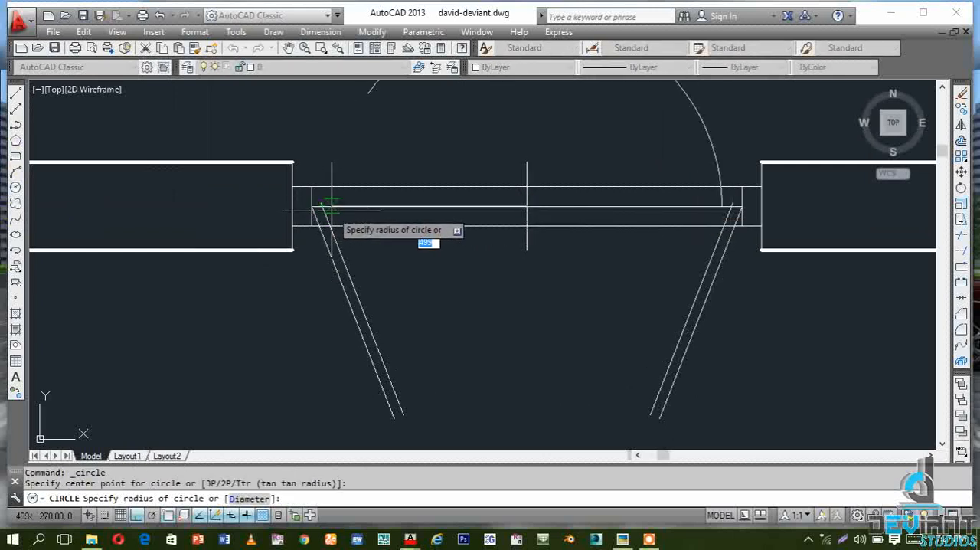
key("Escape")
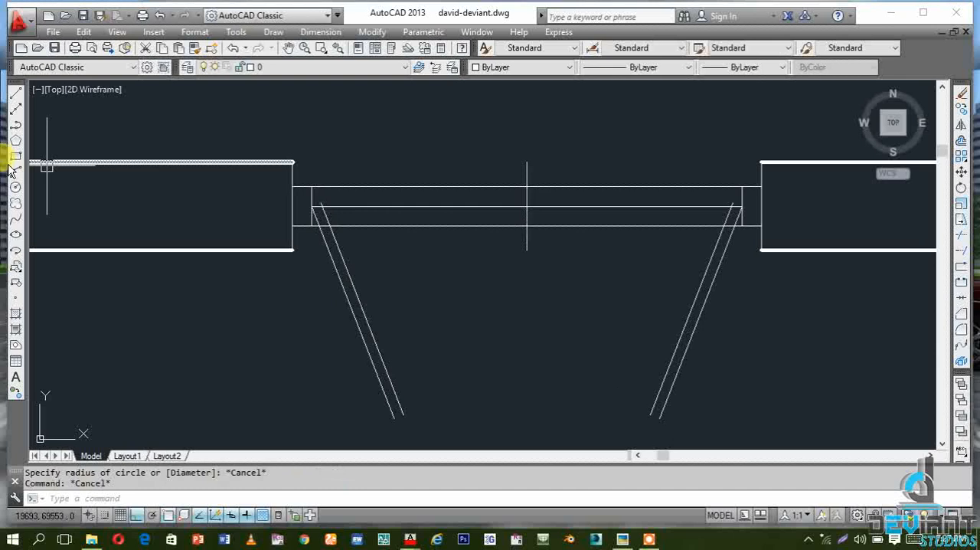
Draw two circles of radius 550 centred on the sash hinge points at both jambs, each reaching the window's vertical centre line
left_click(15, 188)
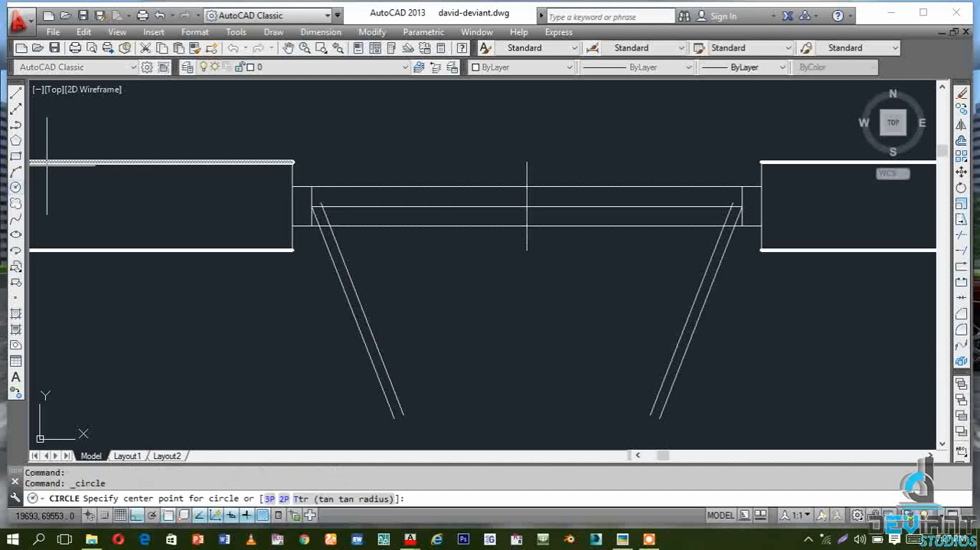
left_click(311, 207)
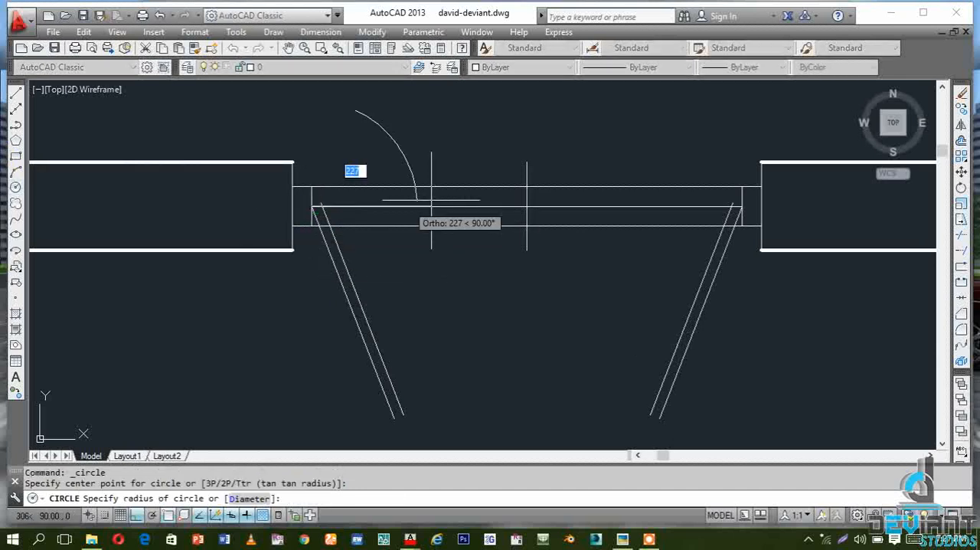
left_click(525, 207)
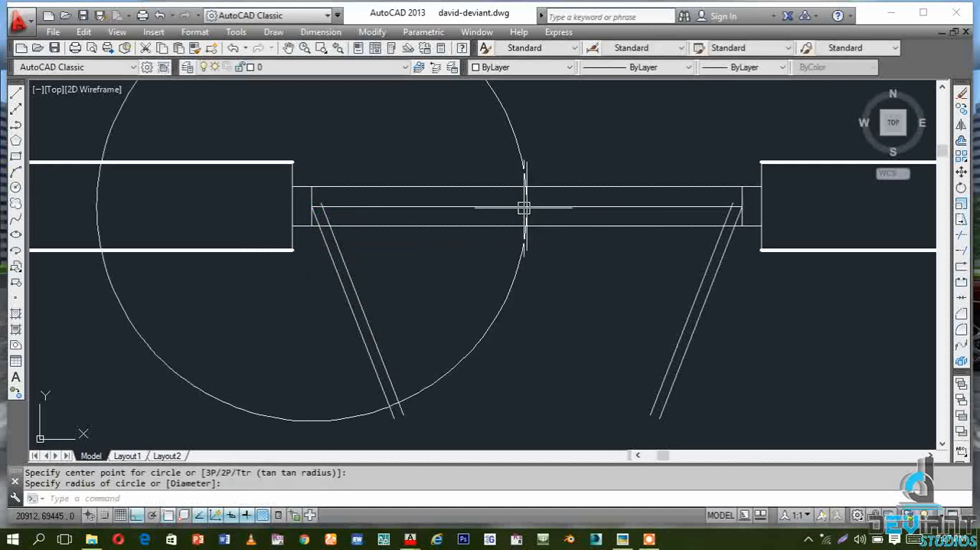
key("Return")
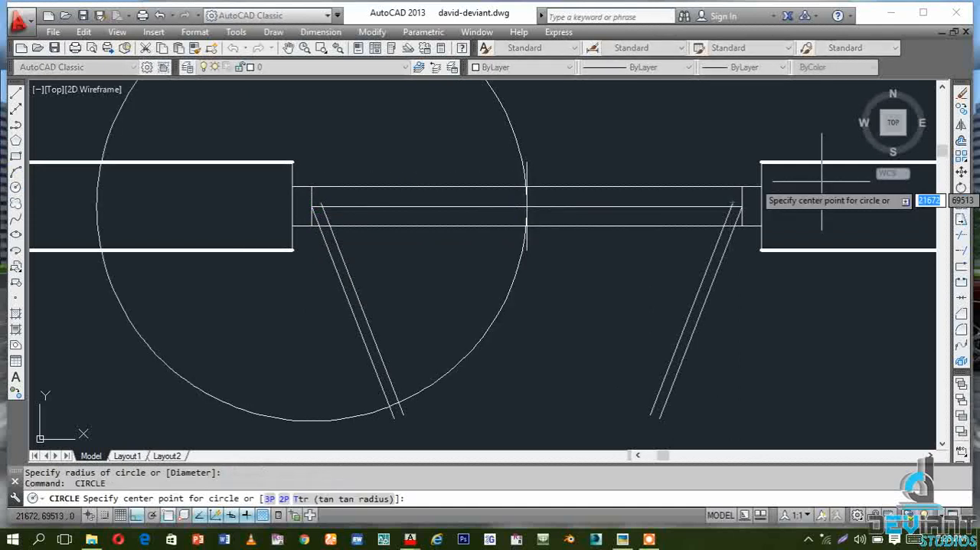
left_click(741, 206)
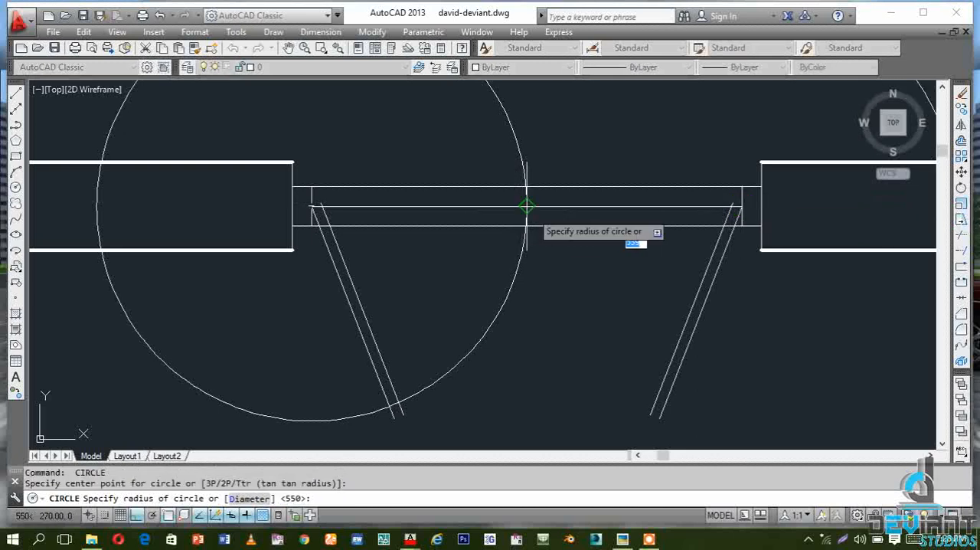
left_click(527, 206)
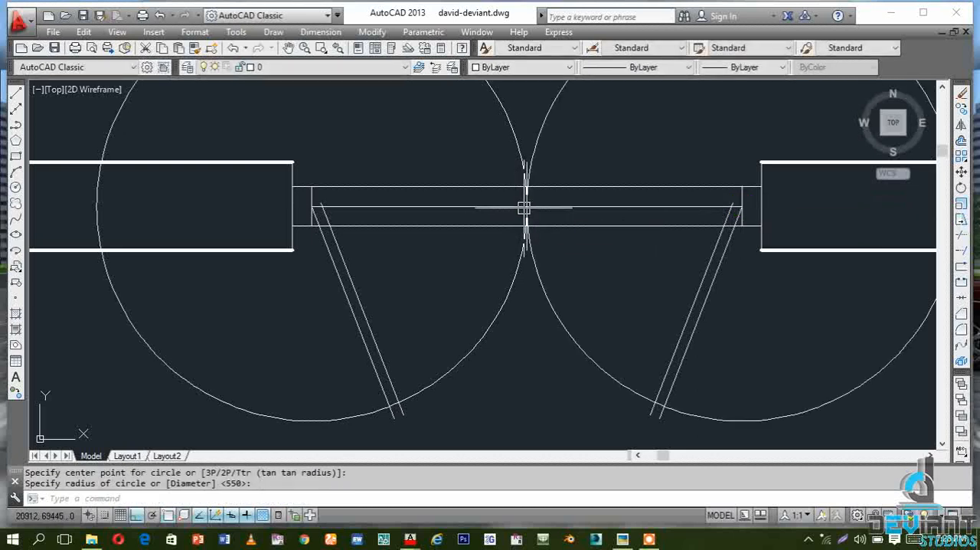
Trim both circles so only the swing arcs between the window centre and the slanted sashes remain below the opening
left_click(963, 236)
key("Return")
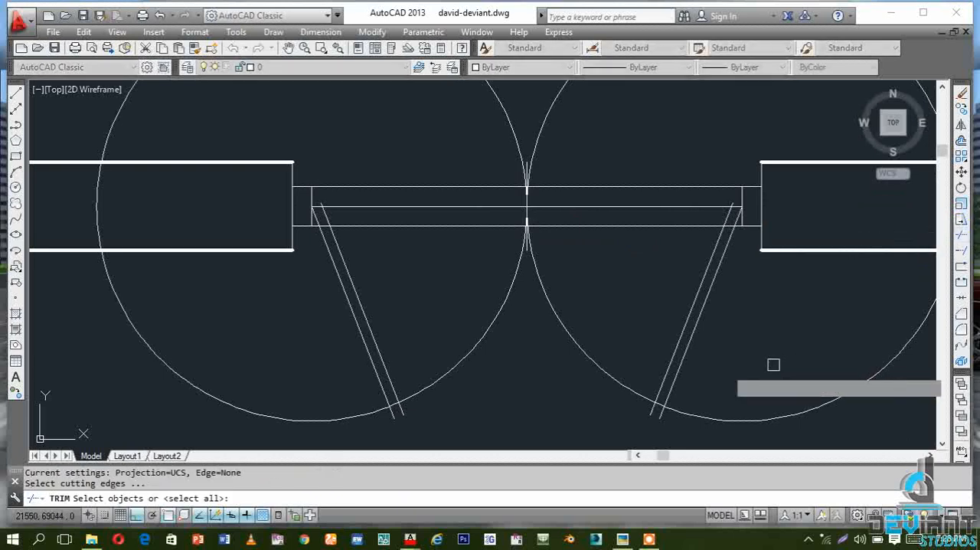
left_click(684, 418)
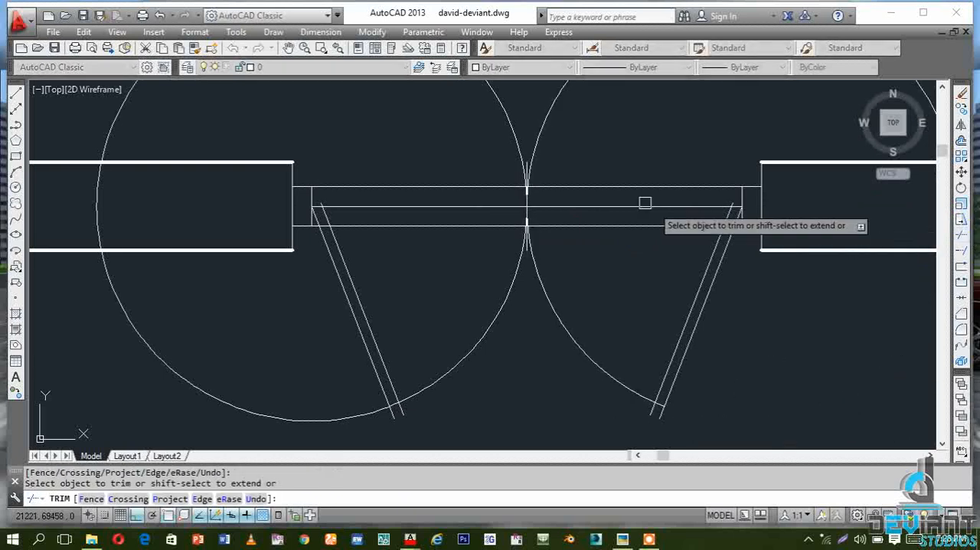
left_click(534, 162)
left_click(519, 148)
left_click(360, 415)
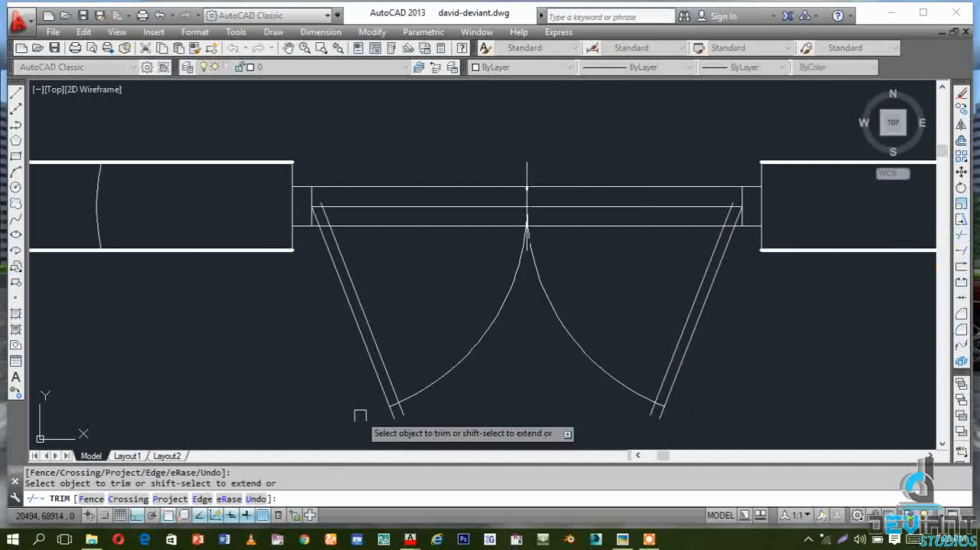
key("Escape")
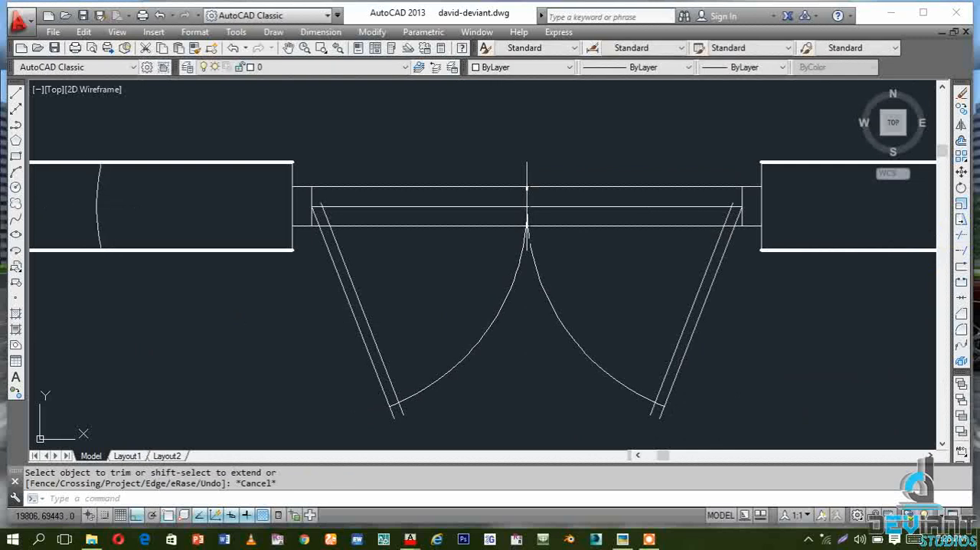
Erase the two leftover arc pieces inside the walls and the window's vertical centre line
left_click(97, 207)
scroll(100, 218, "down", 2)
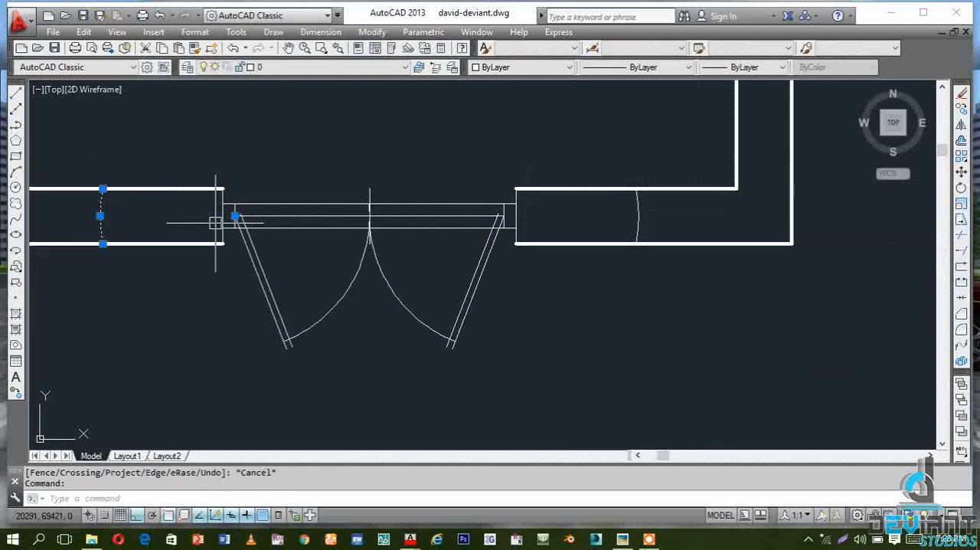
left_click(637, 215)
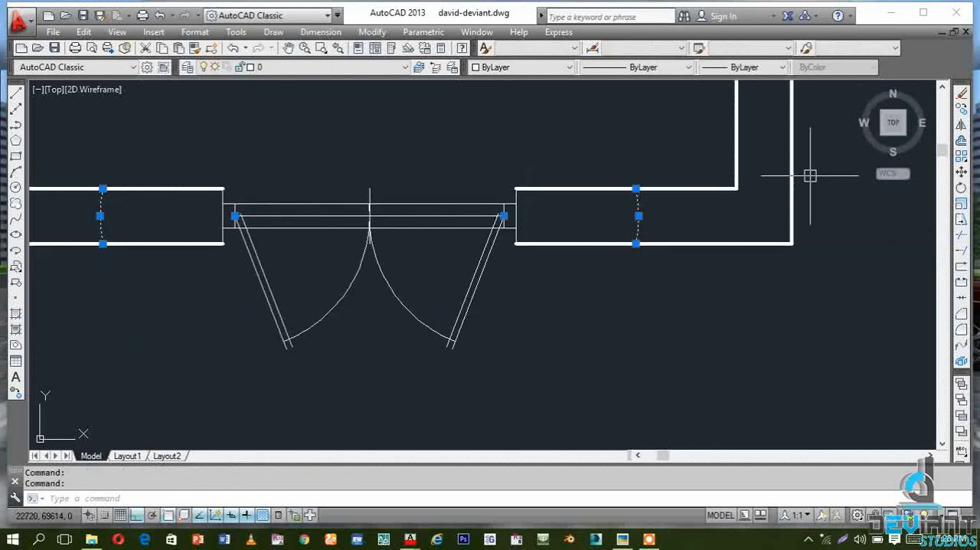
left_click(960, 95)
scroll(329, 224, "up", 2)
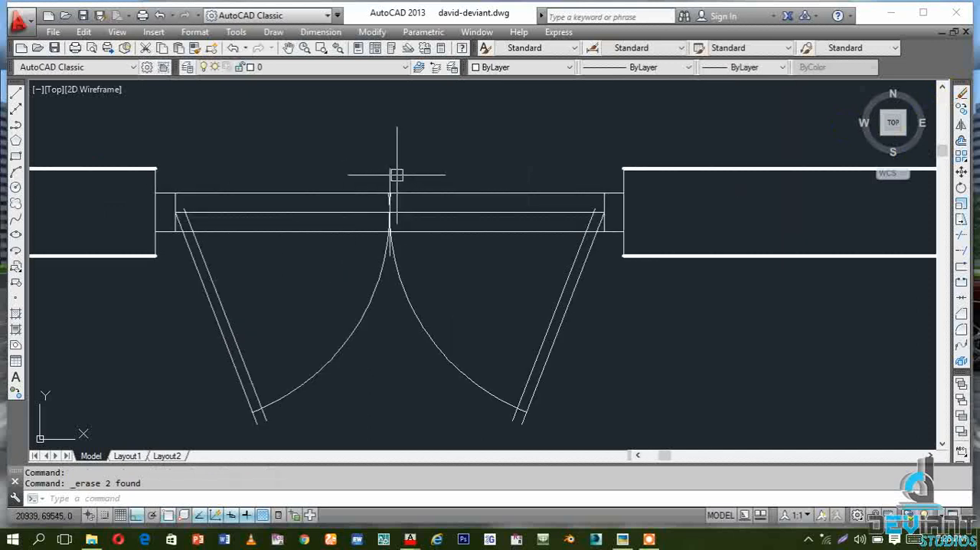
left_click(390, 175)
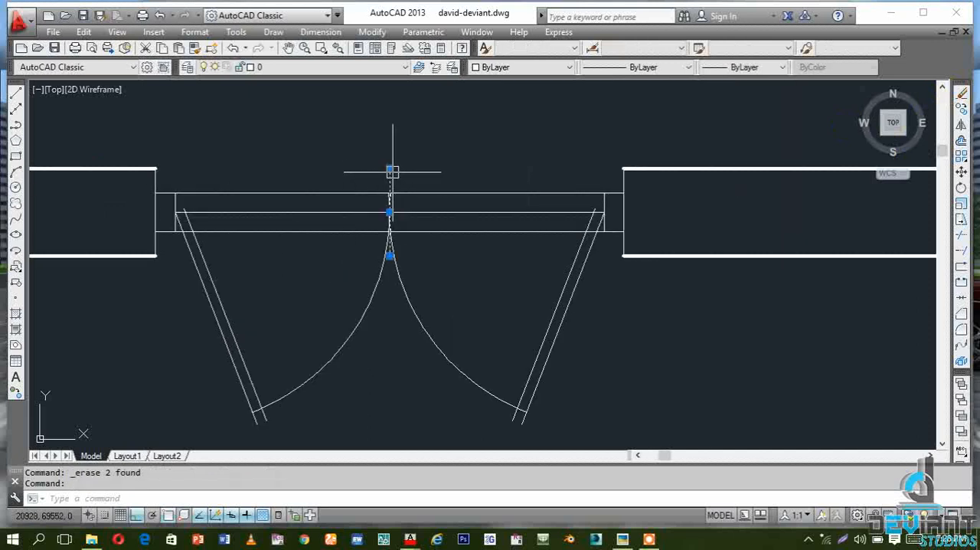
left_click(962, 96)
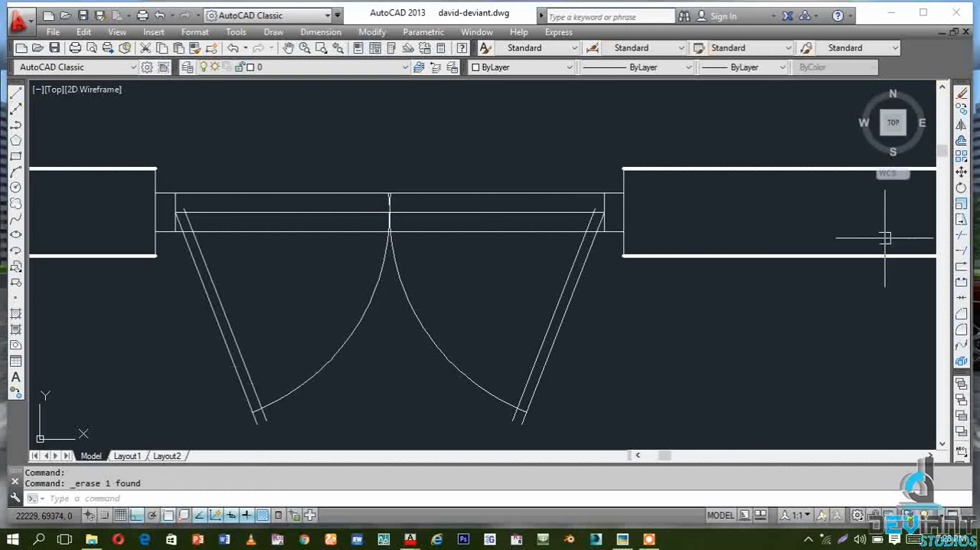
Trim the upper horizontal line between the two jamb frames and the lower line's end pieces between the frames and sashes
left_click(962, 235)
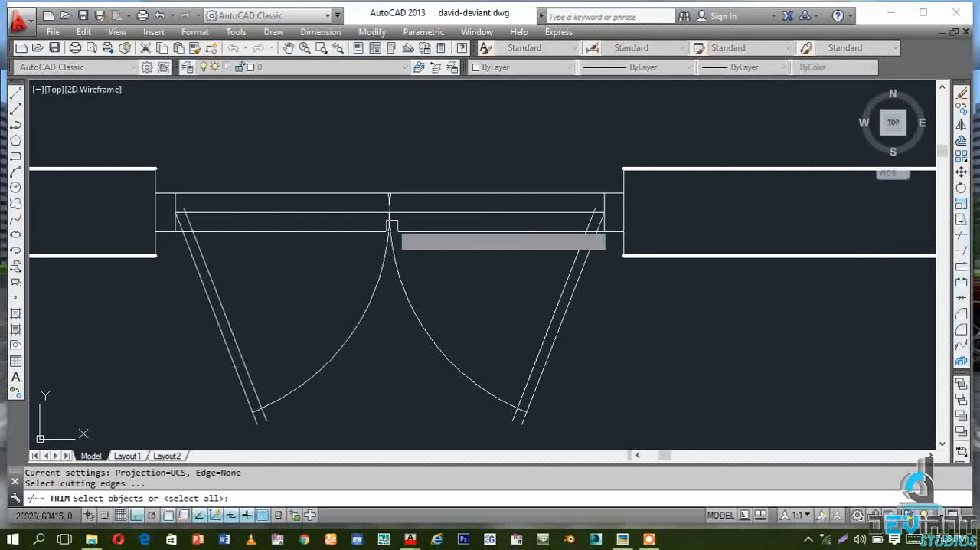
key("Return")
left_click(324, 193)
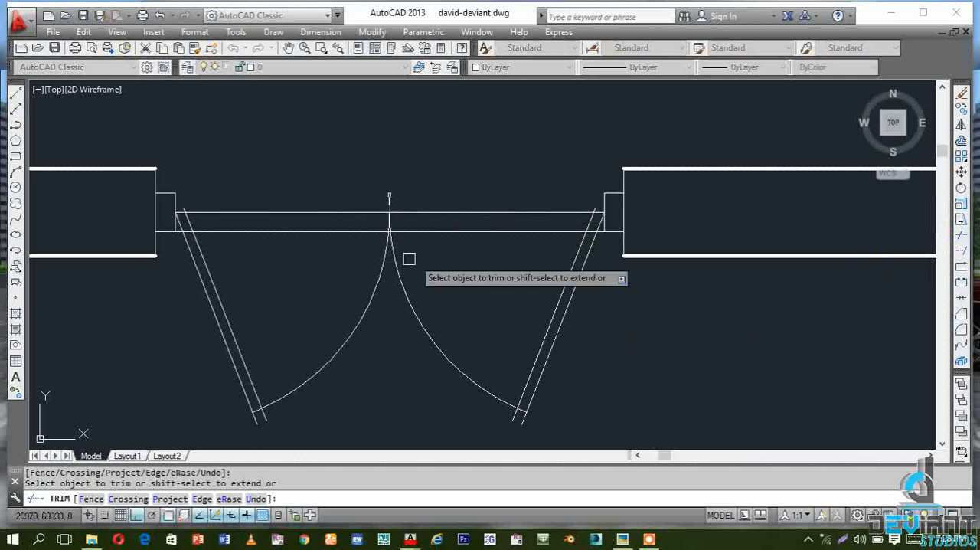
scroll(546, 232, "up", 6)
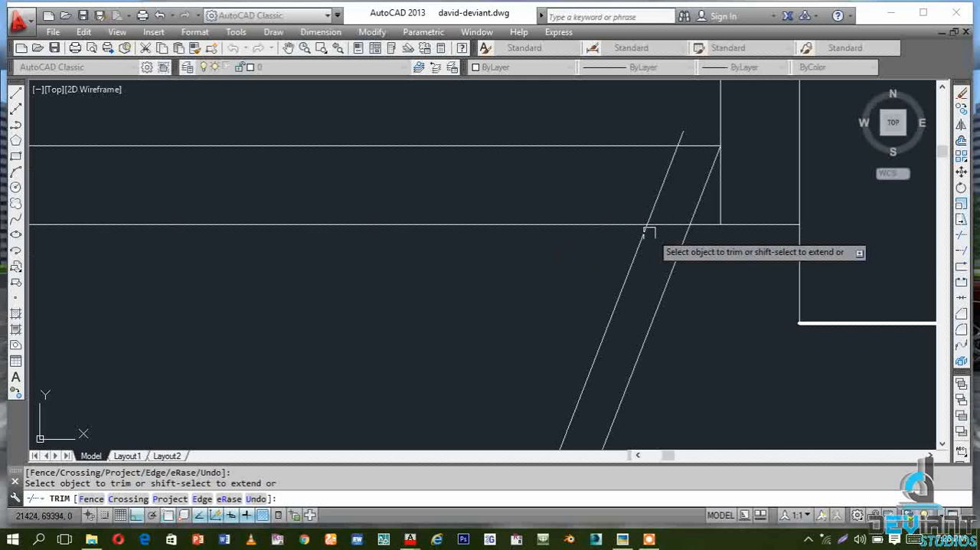
scroll(715, 229, "down", 5)
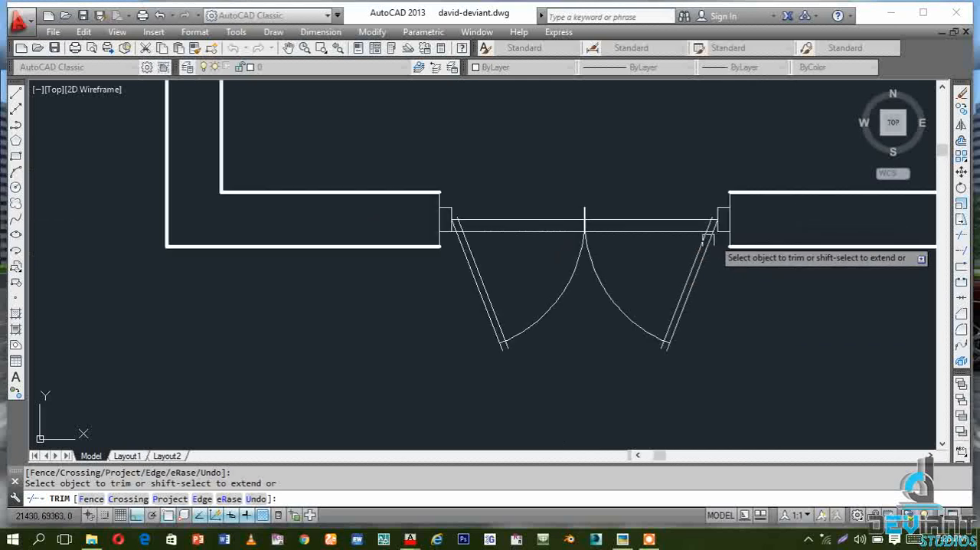
scroll(497, 256, "up", 5)
scroll(352, 163, "up", 4)
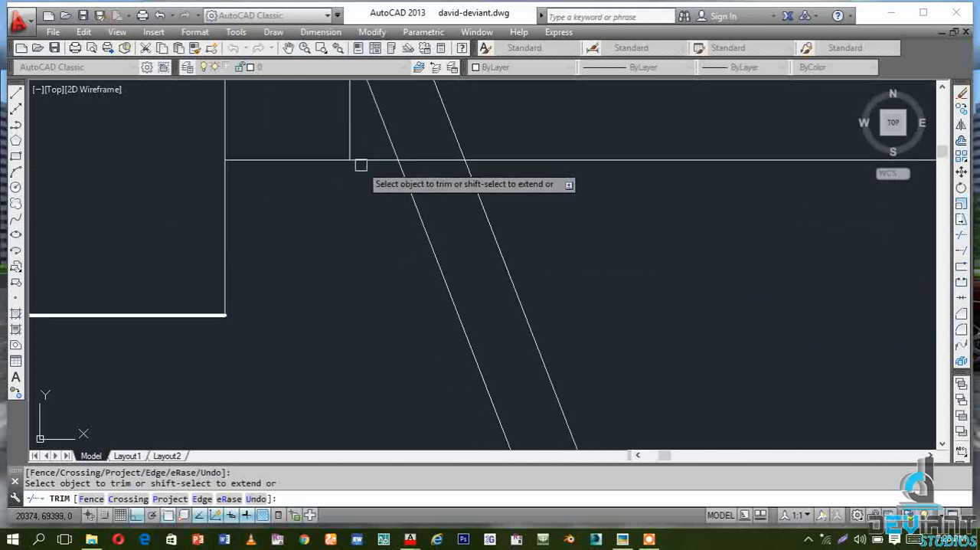
scroll(326, 225, "down", 8)
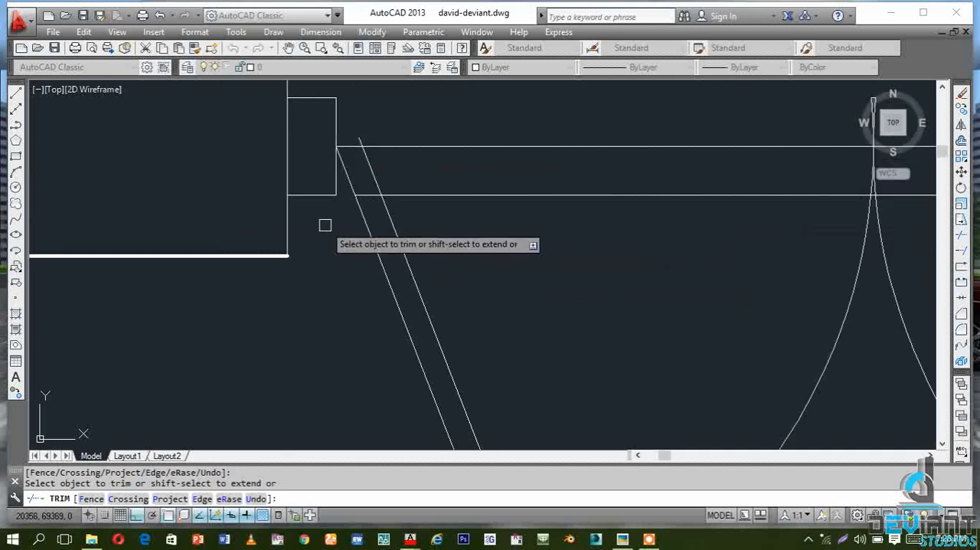
key("Escape")
Erase the two remaining horizontal lines spanning the opening between the sashes
left_click(463, 226)
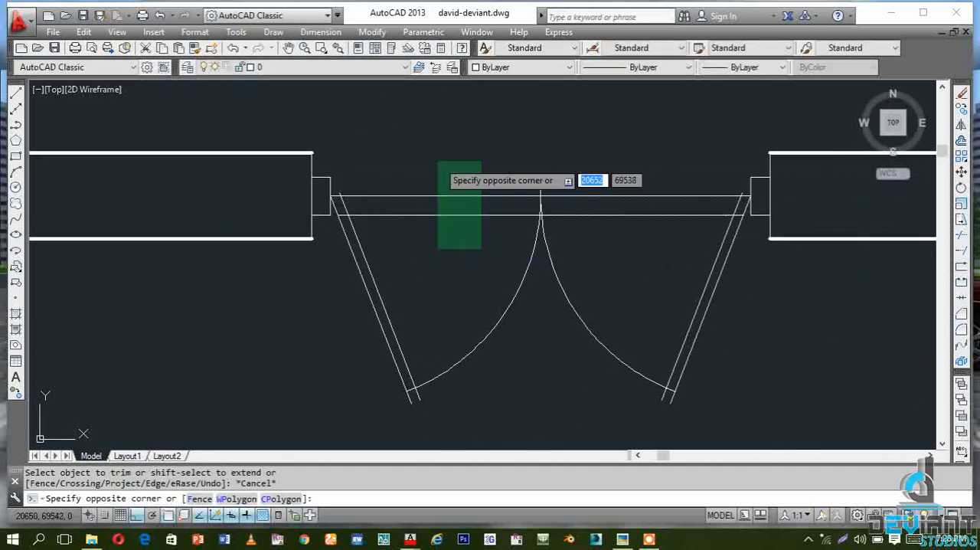
left_click(437, 153)
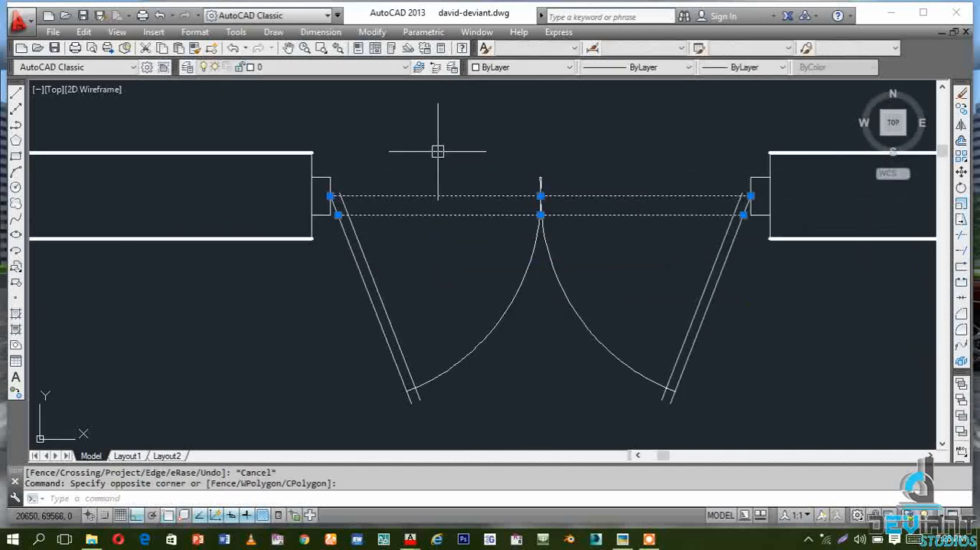
left_click(962, 94)
Trim the arc tails above the point where the two swing arcs meet, and erase the short horizontal remnant above them
scroll(544, 183, "up", 5)
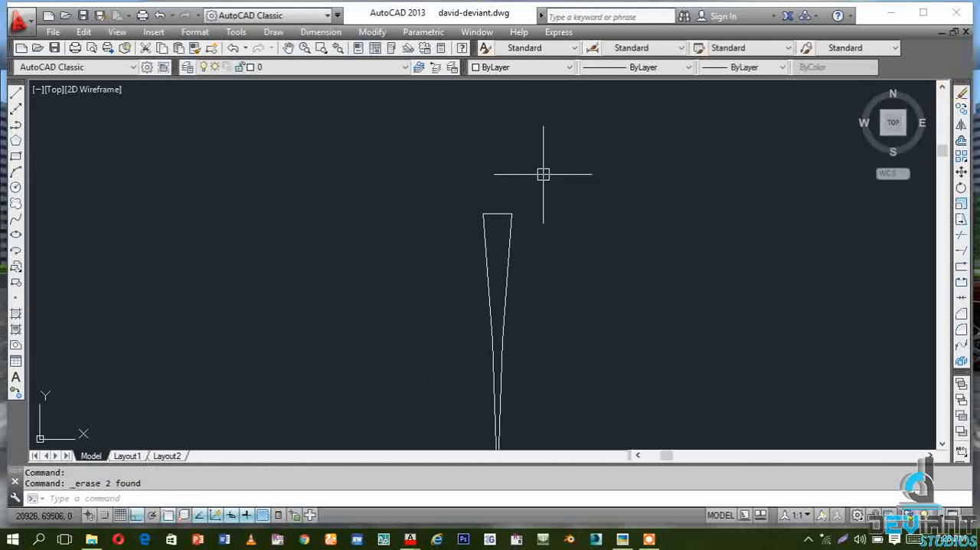
scroll(483, 230, "down", 3)
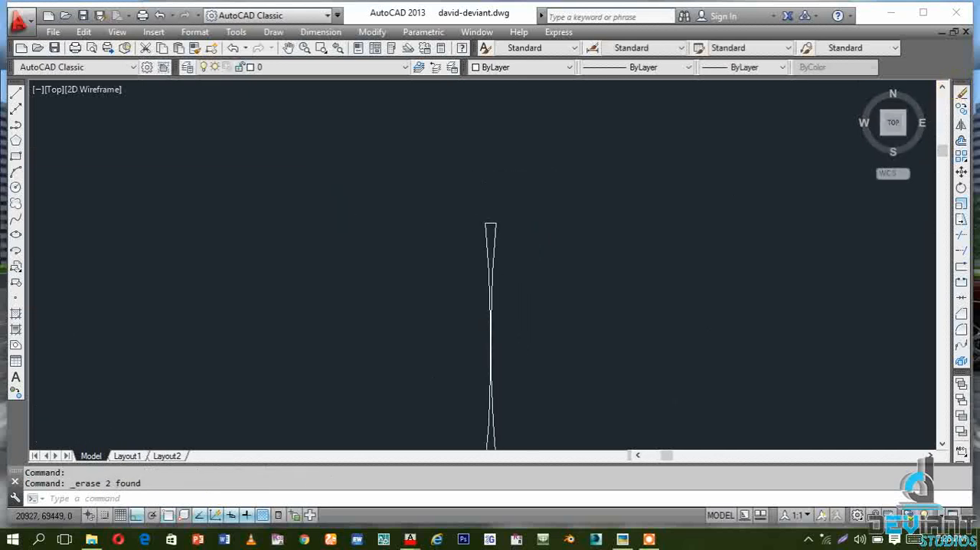
scroll(490, 322, "up", 1)
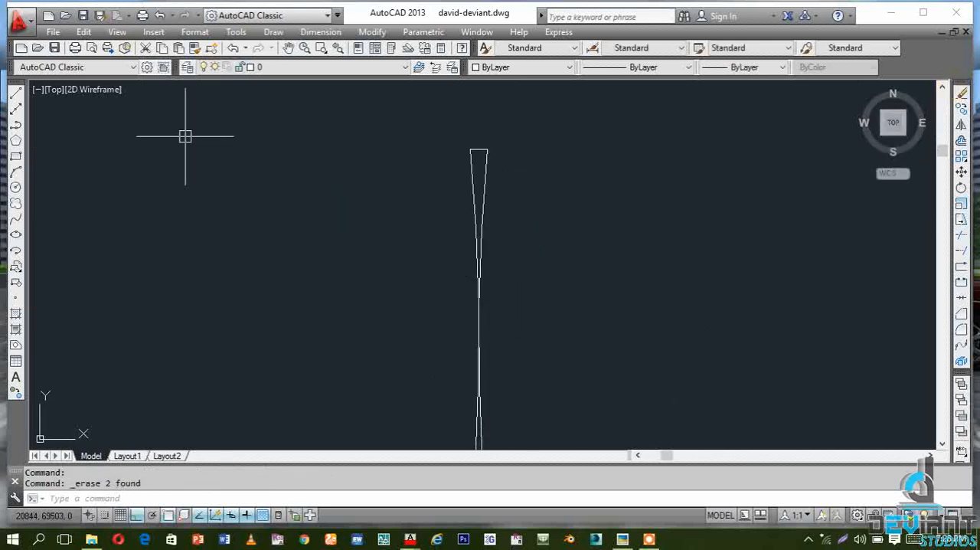
left_click(961, 236)
key("Return")
left_click(472, 207)
left_click(484, 190)
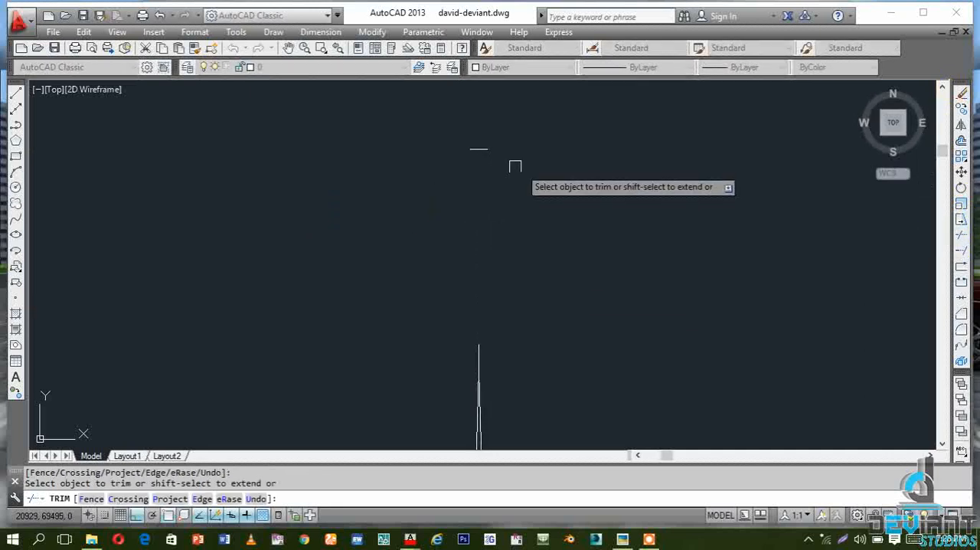
key("Escape")
scroll(539, 191, "down", 5)
left_click(479, 144)
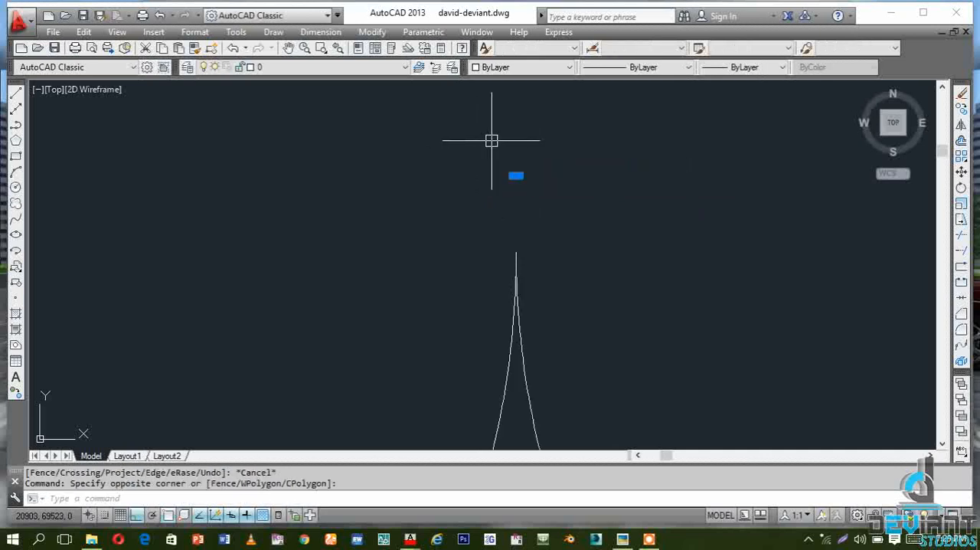
key("Delete")
Close the hinge end of the east sash with a short line joining its two slanted lines
scroll(492, 166, "down", 4)
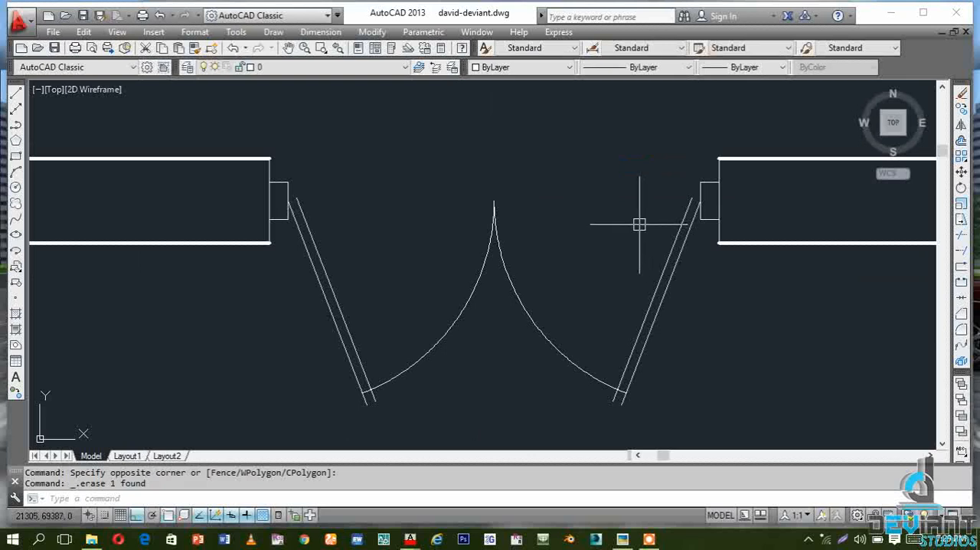
left_click(15, 93)
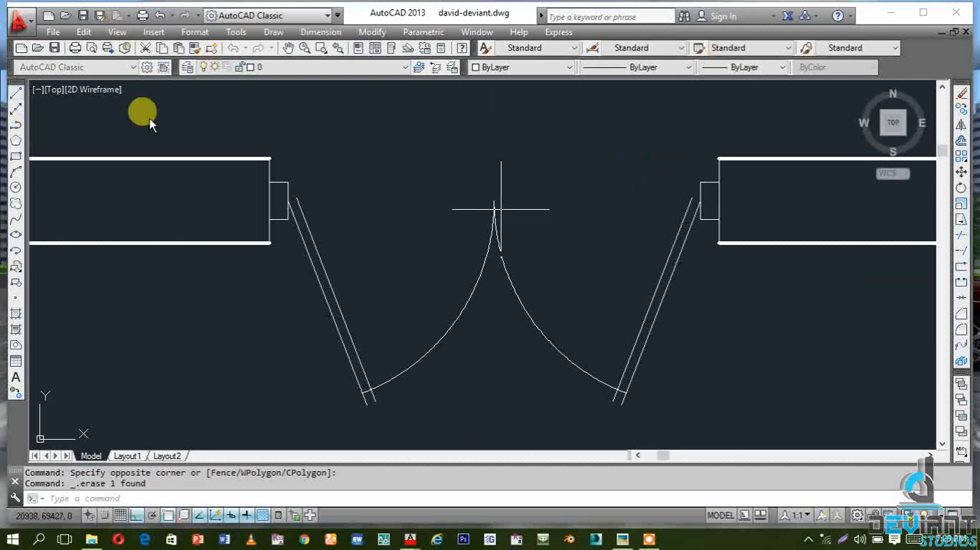
scroll(662, 225, "up", 4)
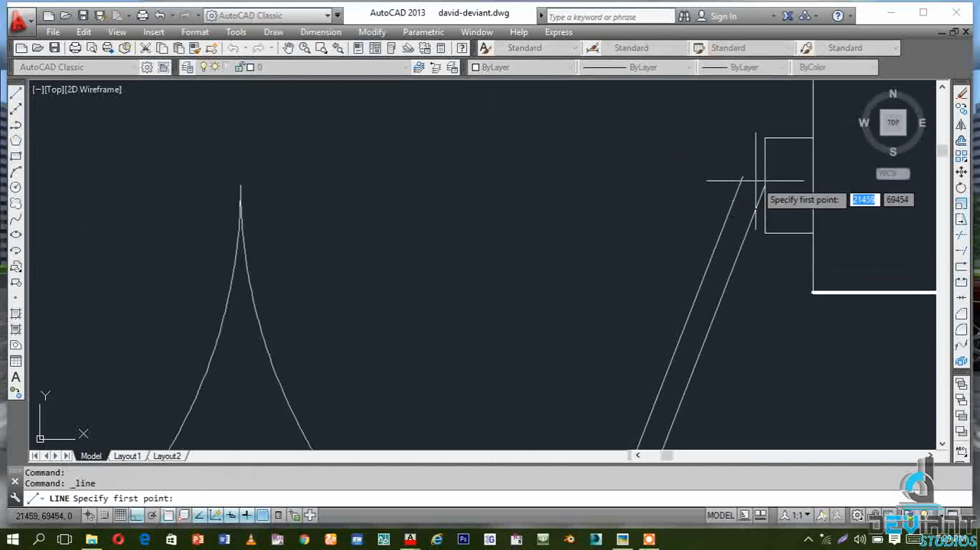
left_click(742, 176)
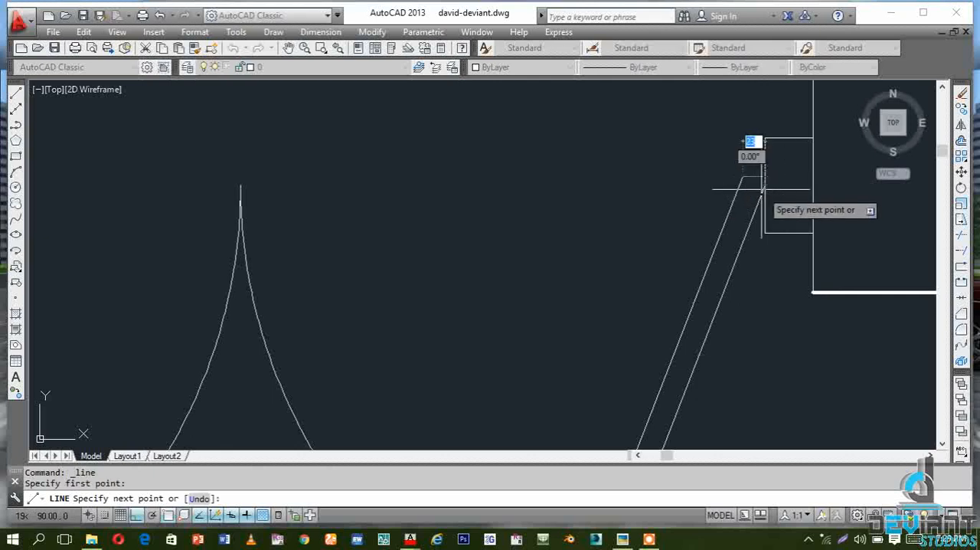
left_click(764, 184)
key("Escape")
Close the hinge end of the west sash with a short line joining its two slanted lines
scroll(689, 251, "down", 4)
key("Return")
scroll(217, 192, "up", 5)
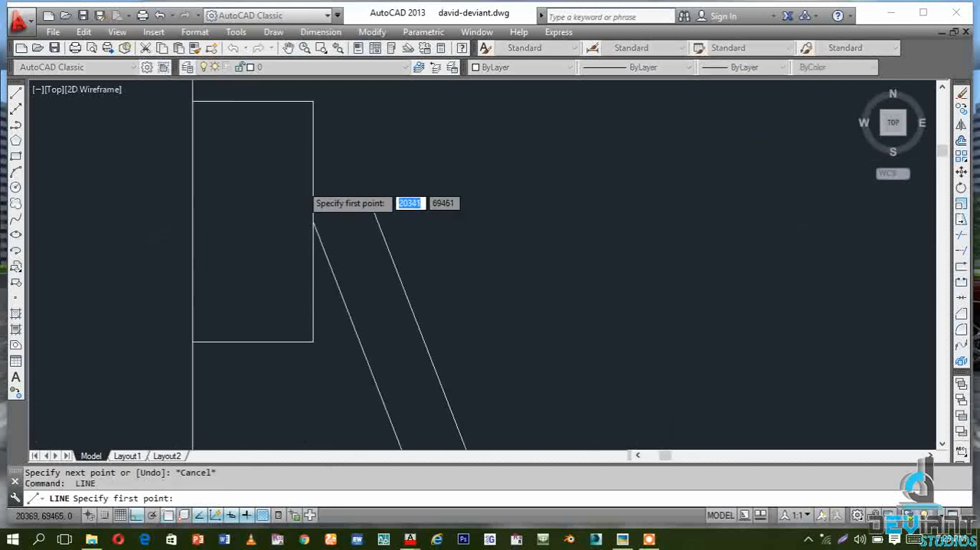
left_click(310, 223)
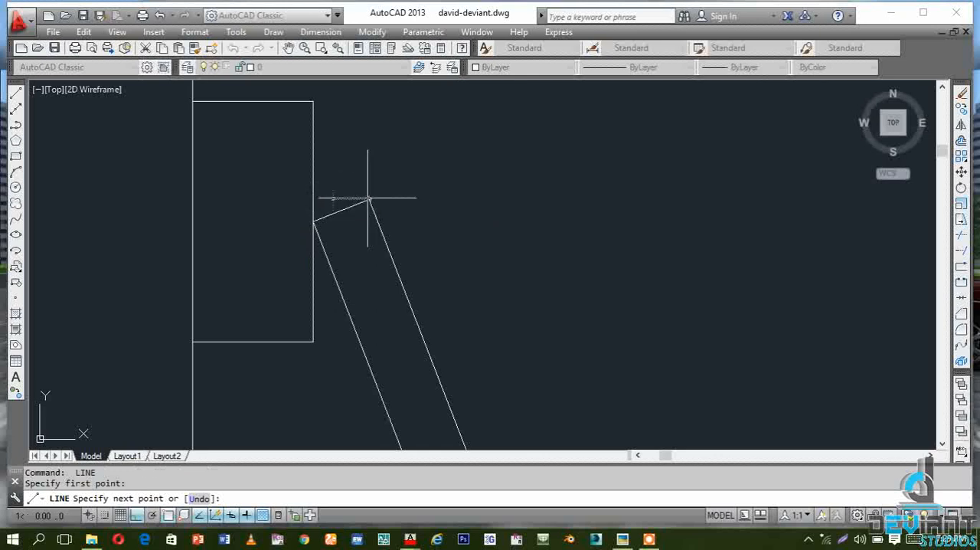
left_click(368, 199)
key("Escape")
scroll(344, 205, "down", 5)
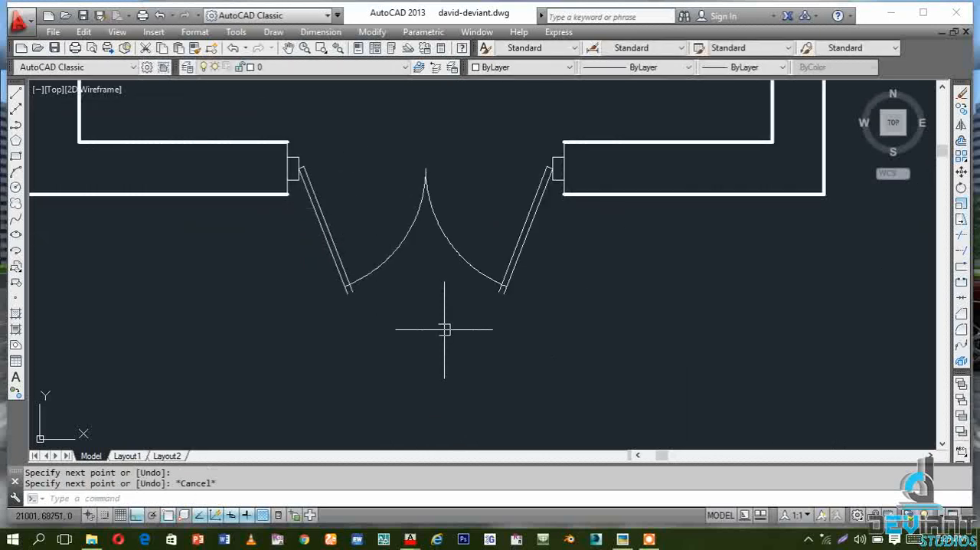
Close the outer end of the east sash with a short line joining its two slanted lines
scroll(444, 329, "up", 5)
key("space")
left_click(544, 276)
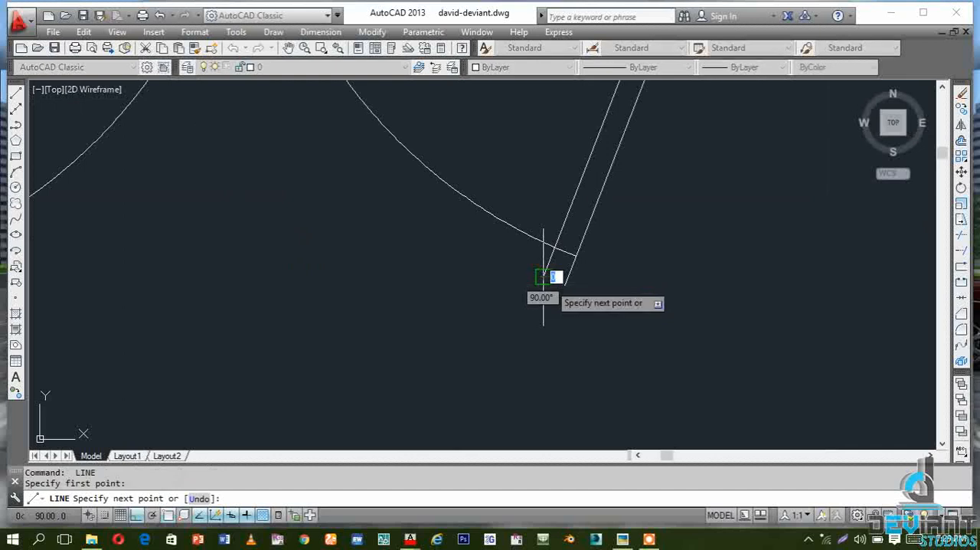
left_click(564, 286)
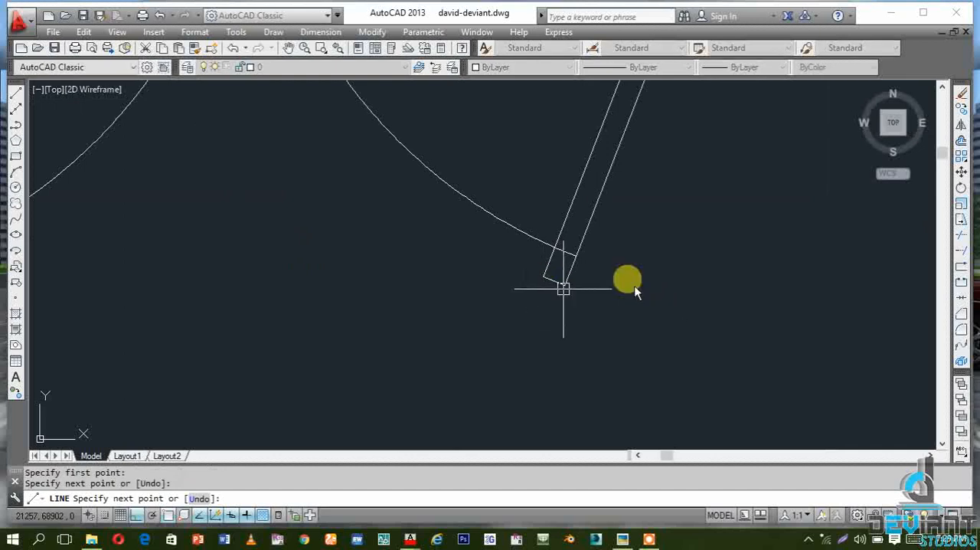
key("Escape")
Close the outer end of the west sash with a short line joining its two slanted lines
scroll(582, 298, "down", 5)
key("space")
scroll(499, 313, "up", 5)
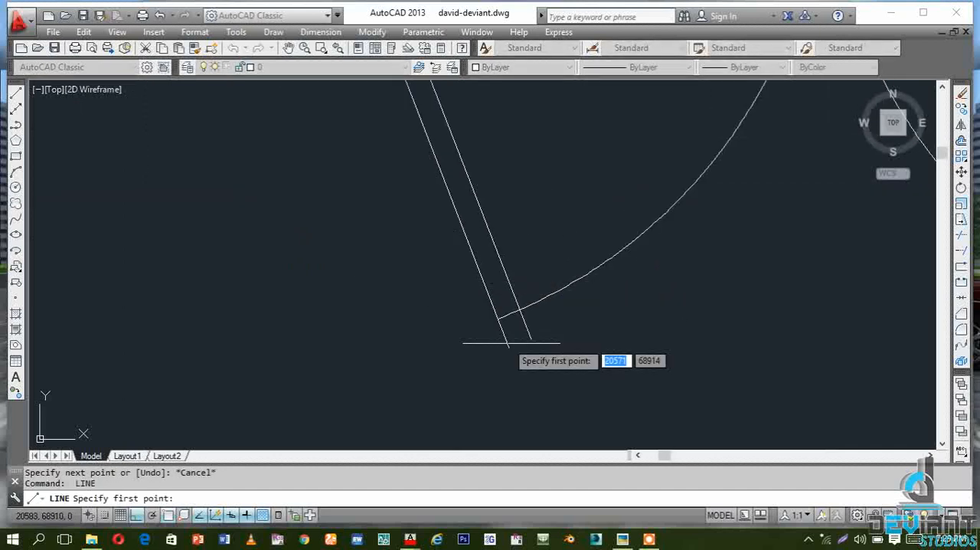
left_click(535, 340)
left_click(538, 341)
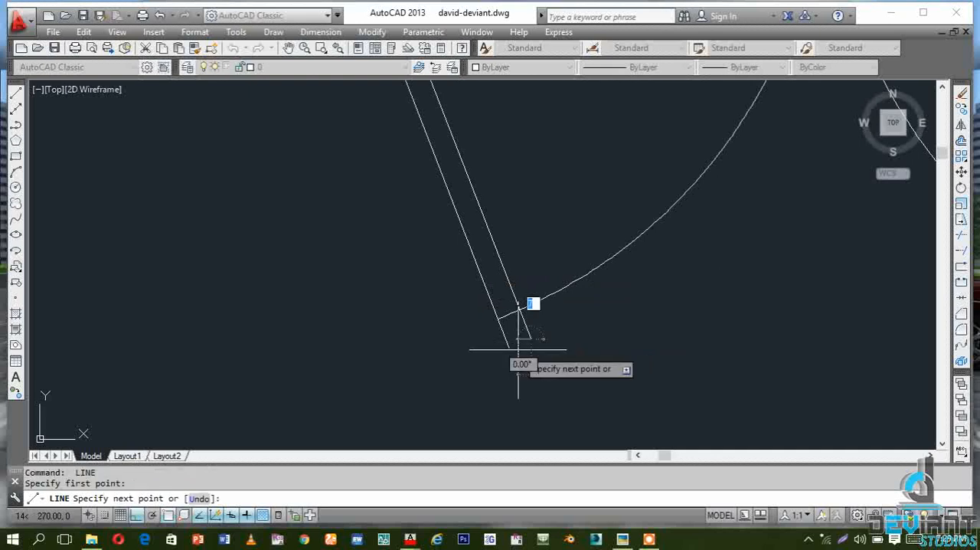
left_click(509, 346)
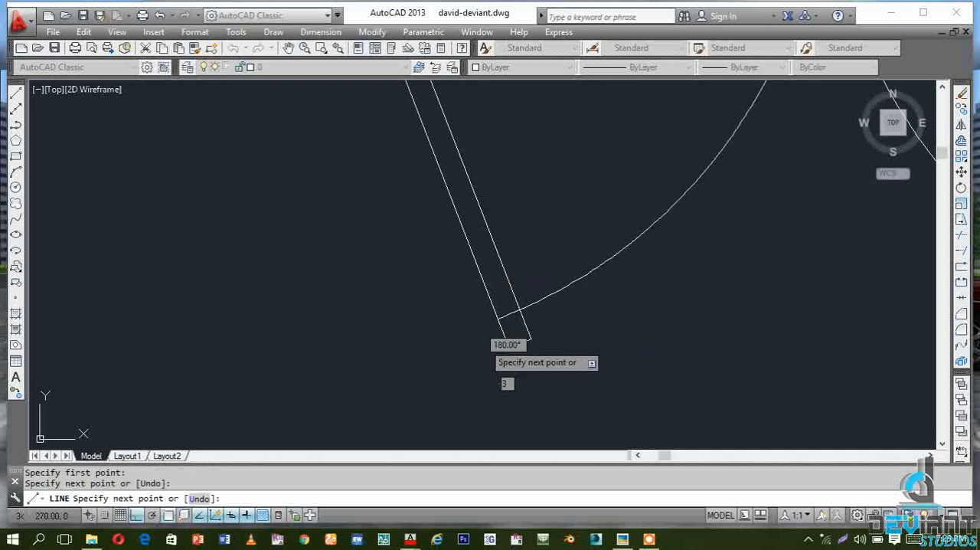
key("Escape")
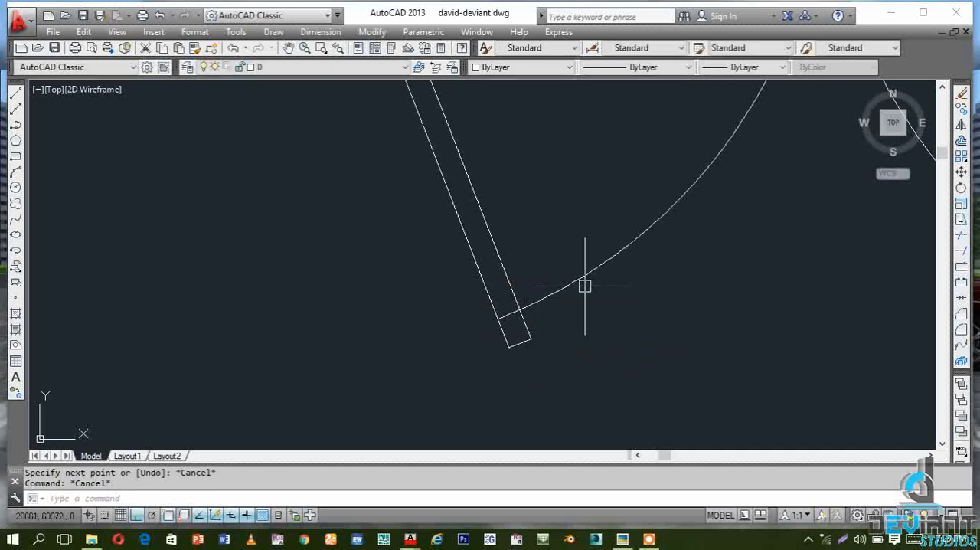
Trim the short pieces of the two swing arcs that cross inside the west and east sashes
left_click(963, 235)
key("Return")
left_click(510, 314)
scroll(352, 344, "down", 6)
scroll(503, 335, "up", 2)
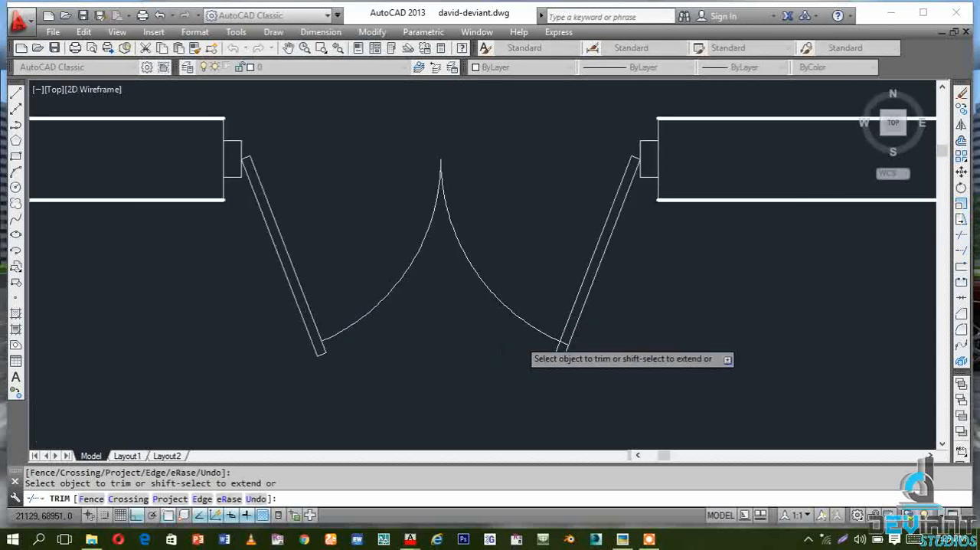
scroll(520, 339, "up", 5)
scroll(538, 379, "down", 6)
key("Escape")
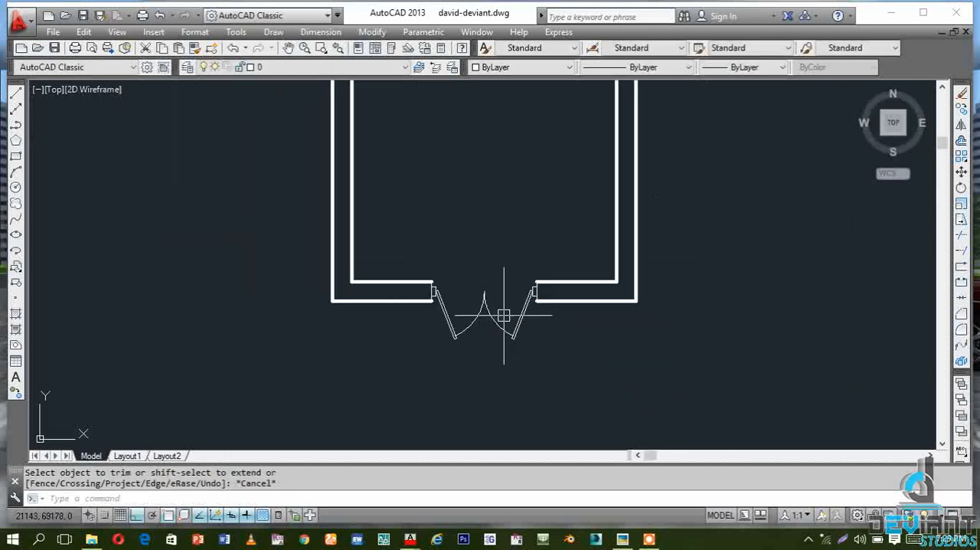
Match the thick lower wall line's properties onto the wall-end lines on both sides of the lower window opening
scroll(406, 452, "down", 5)
scroll(426, 459, "up", 5)
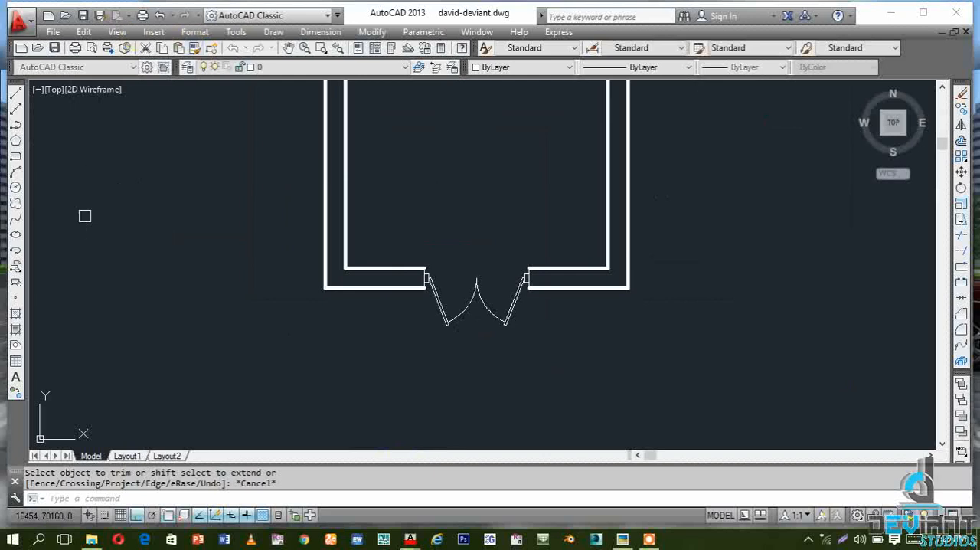
left_click(563, 287)
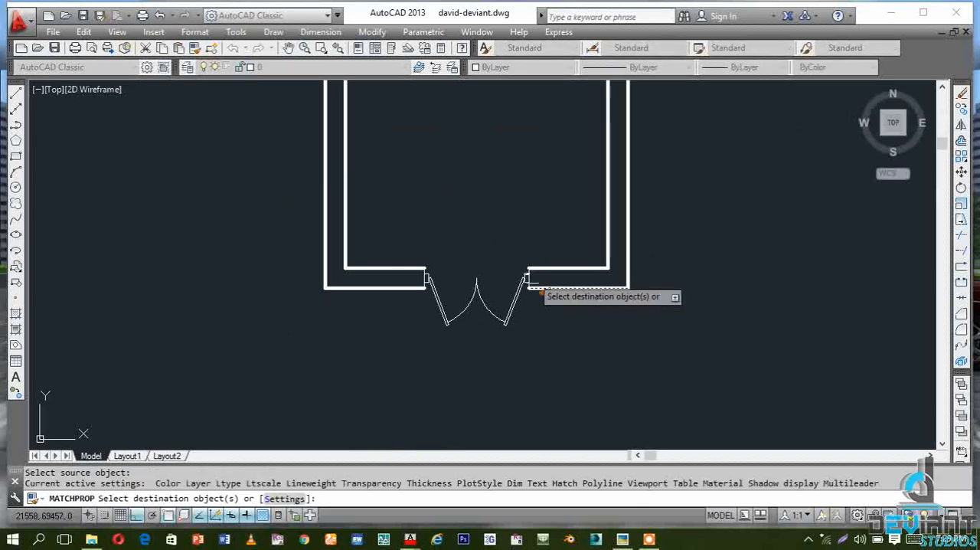
scroll(526, 278, "up", 8)
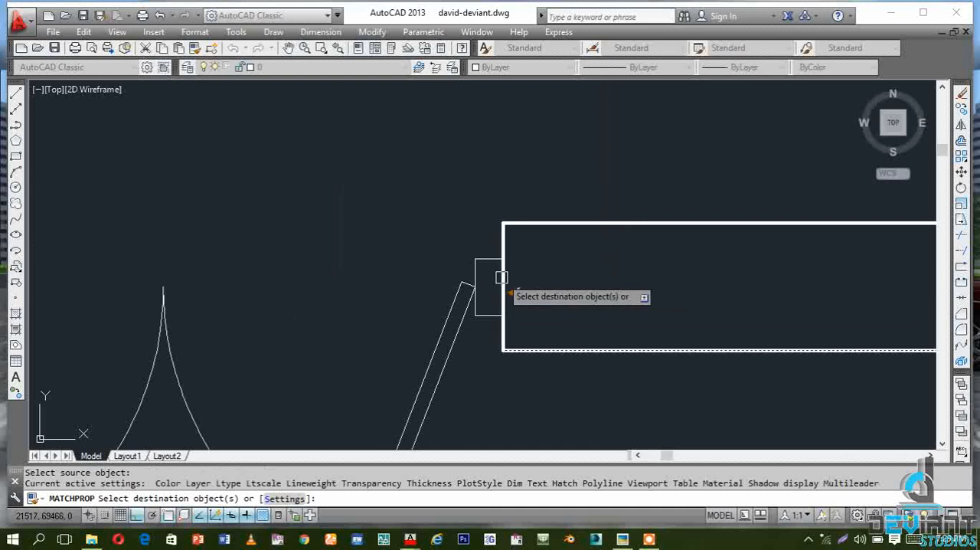
scroll(317, 284, "down", 5)
scroll(510, 286, "up", 7)
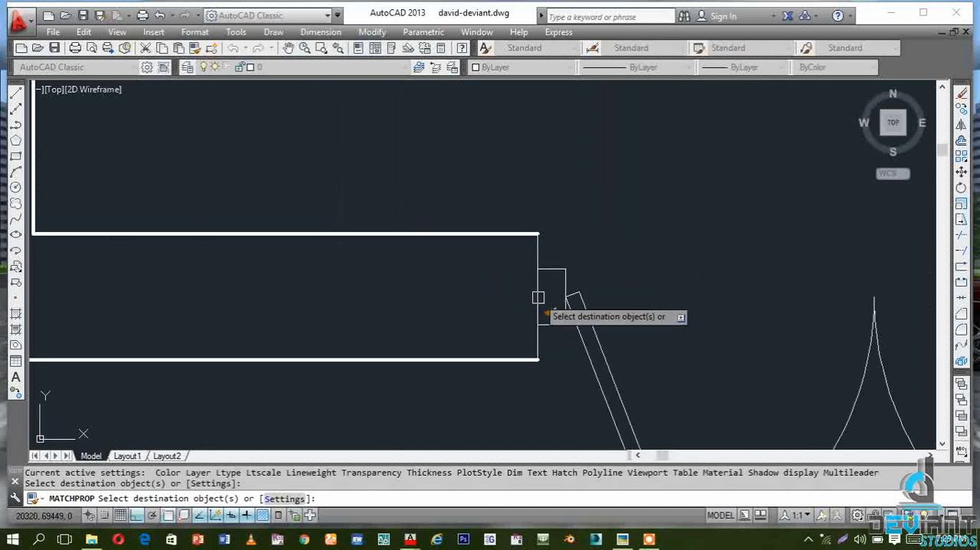
left_click(546, 314)
scroll(335, 266, "down", 8)
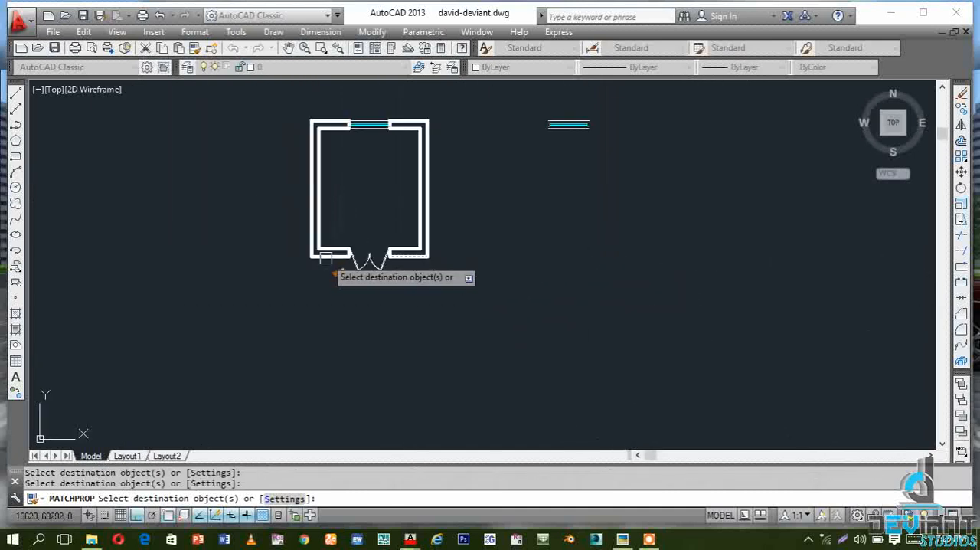
scroll(348, 269, "down", 2)
scroll(357, 225, "up", 3)
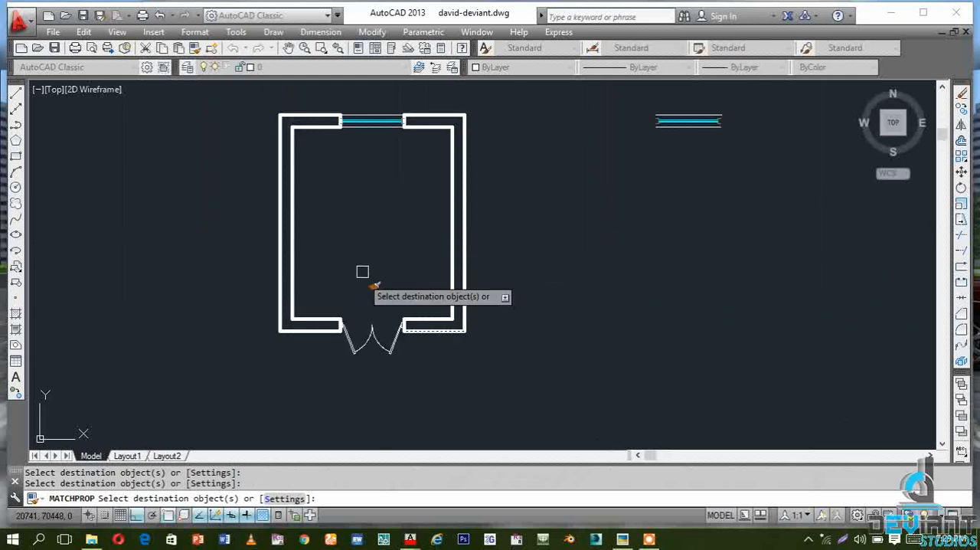
key("Escape")
Change both sashes, including their end lines, and the two small jamb frames of the lower window to Color 33
scroll(387, 351, "up", 4)
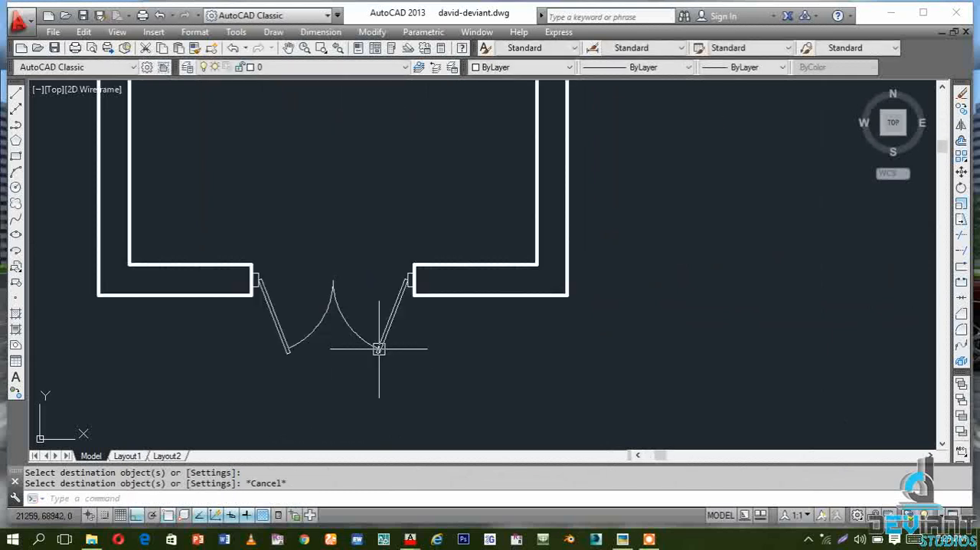
left_click(410, 336)
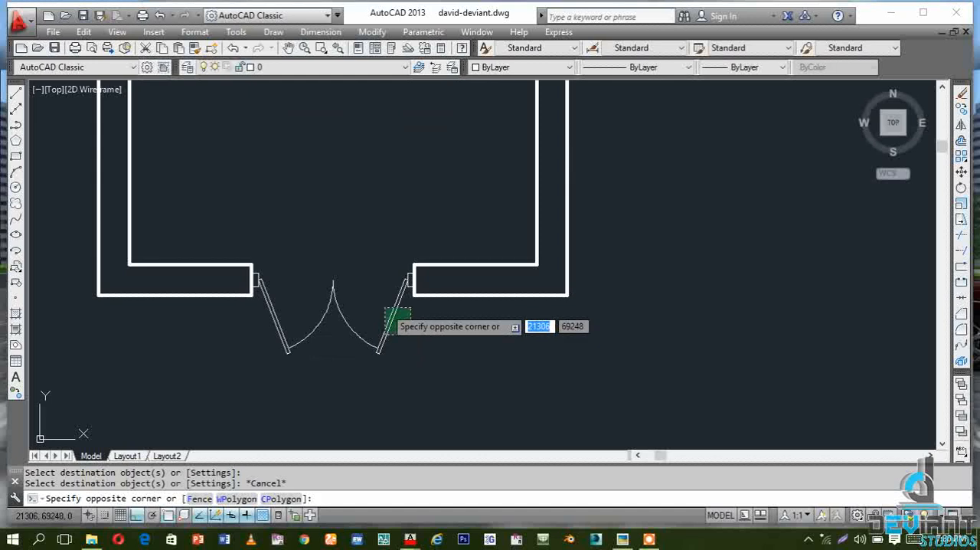
left_click(384, 307)
scroll(238, 337, "up", 4)
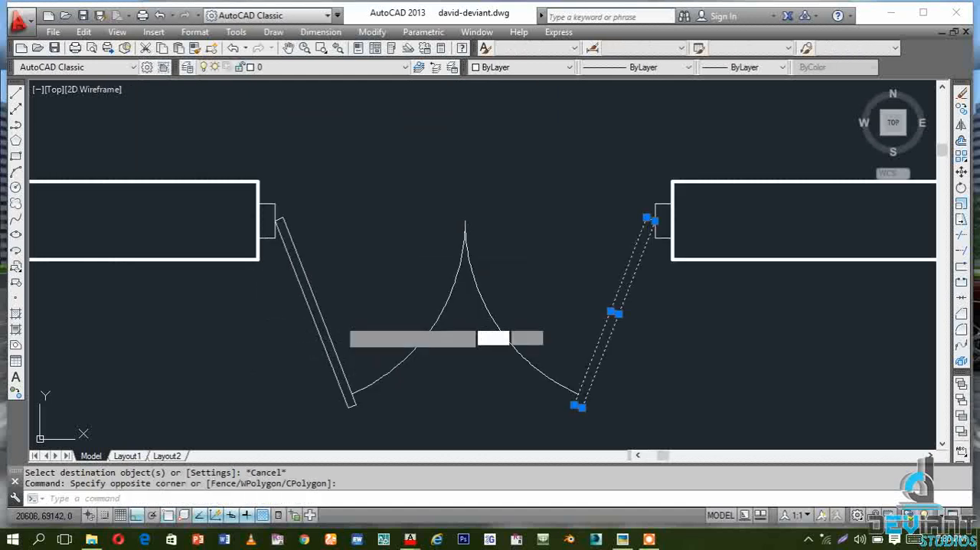
left_click(357, 327)
left_click(268, 162)
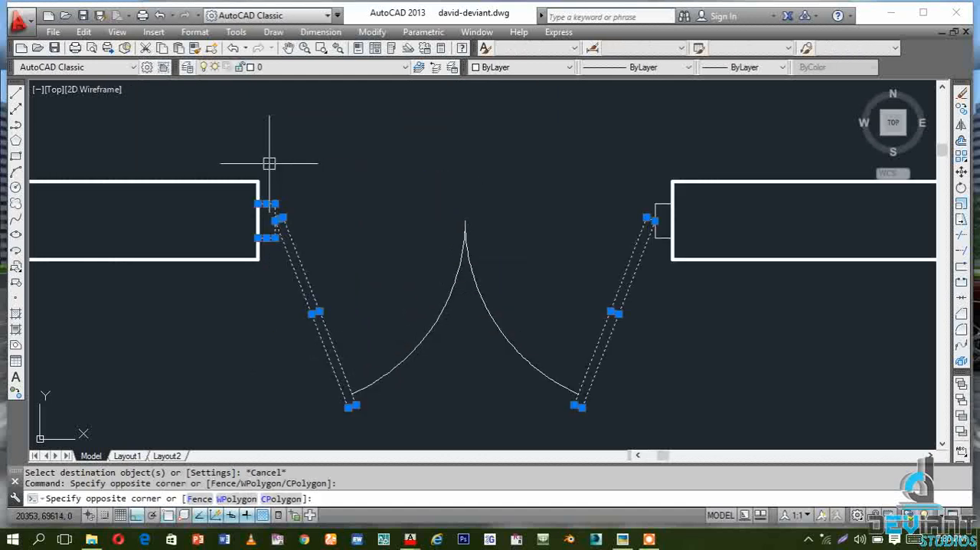
scroll(639, 177, "up", 4)
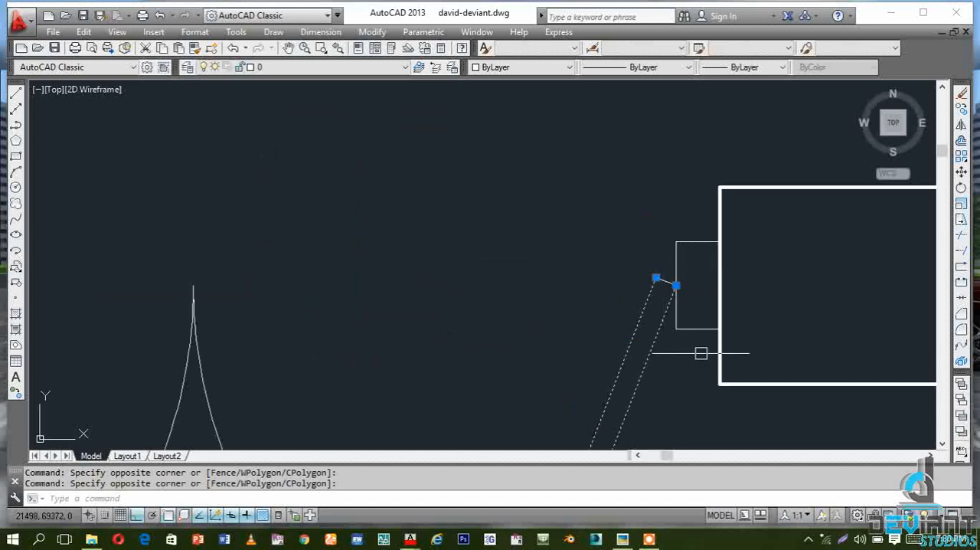
left_click(745, 362)
left_click(607, 205)
scroll(512, 190, "down", 4)
scroll(329, 338, "up", 5)
left_click(612, 246)
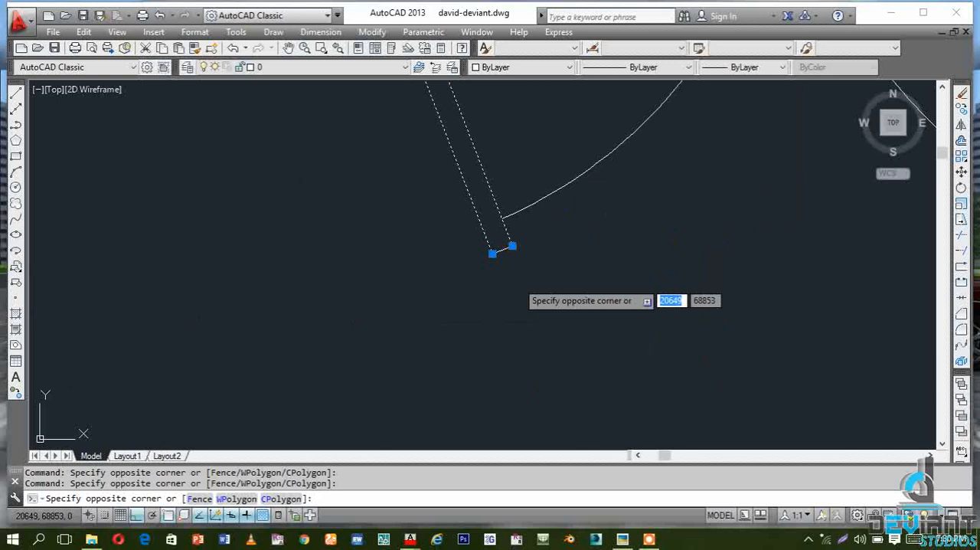
left_click(467, 300)
scroll(302, 317, "down", 4)
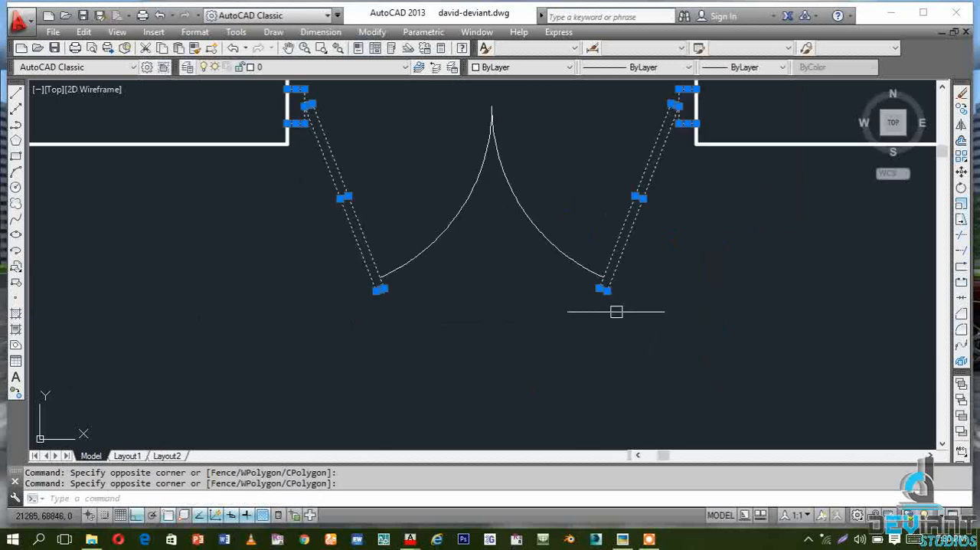
scroll(616, 312, "up", 2)
left_click(647, 306)
left_click(548, 268)
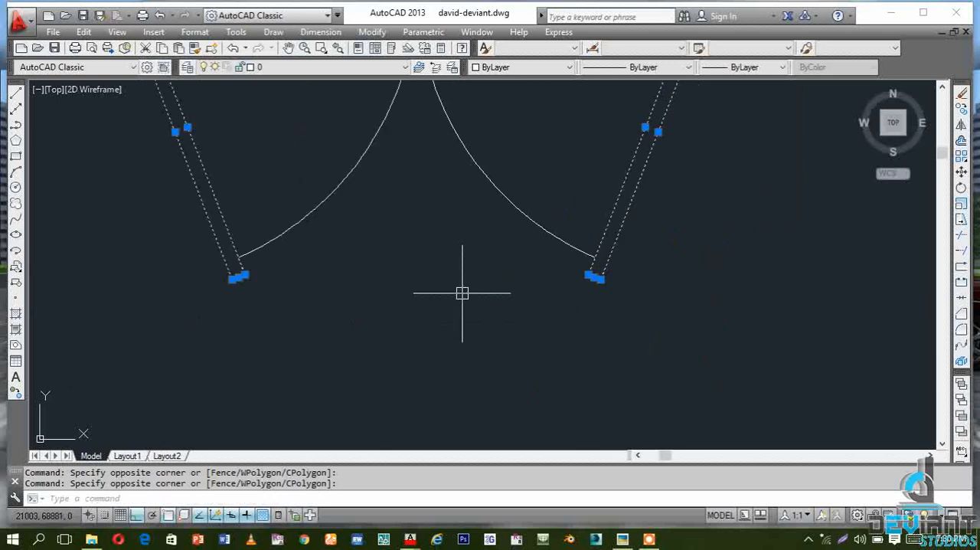
scroll(440, 291, "down", 2)
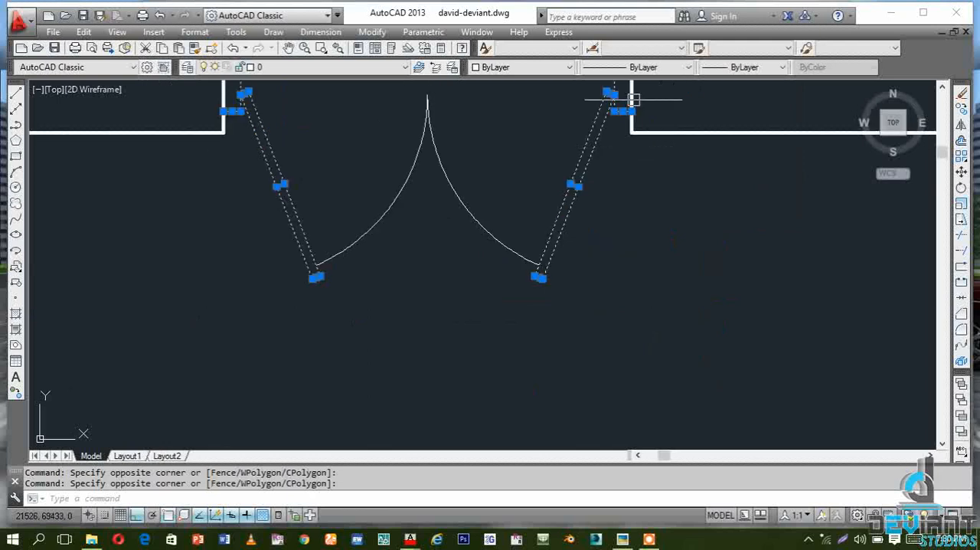
left_click(567, 67)
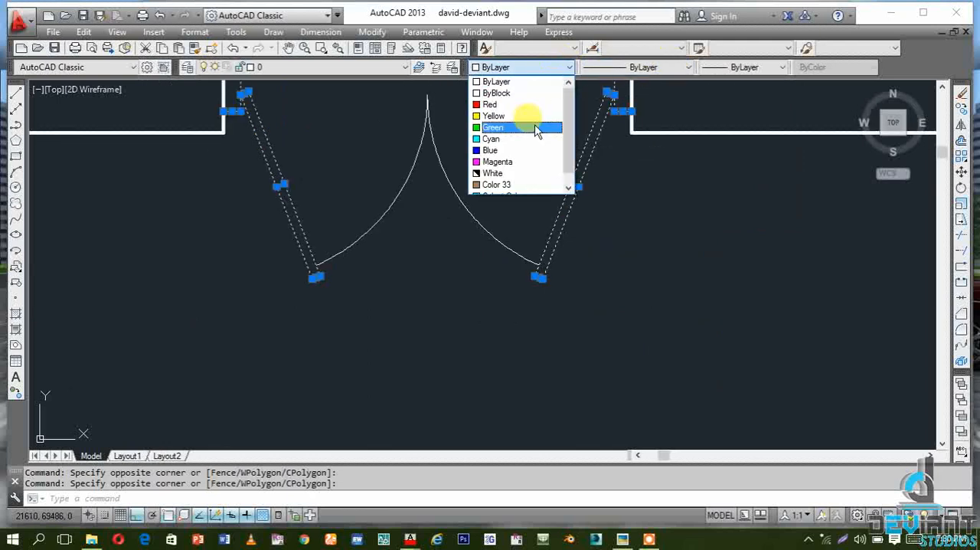
left_click(530, 185)
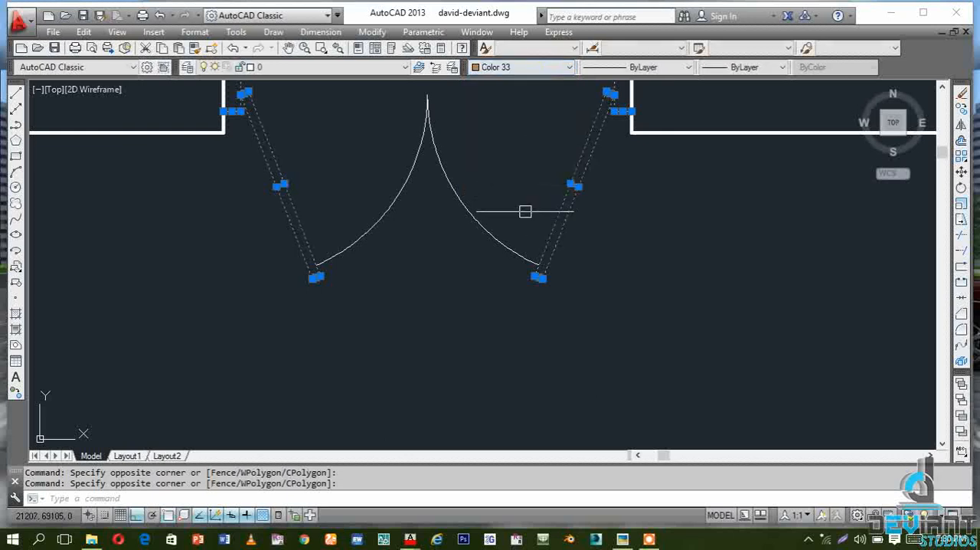
scroll(540, 390, "down", 3)
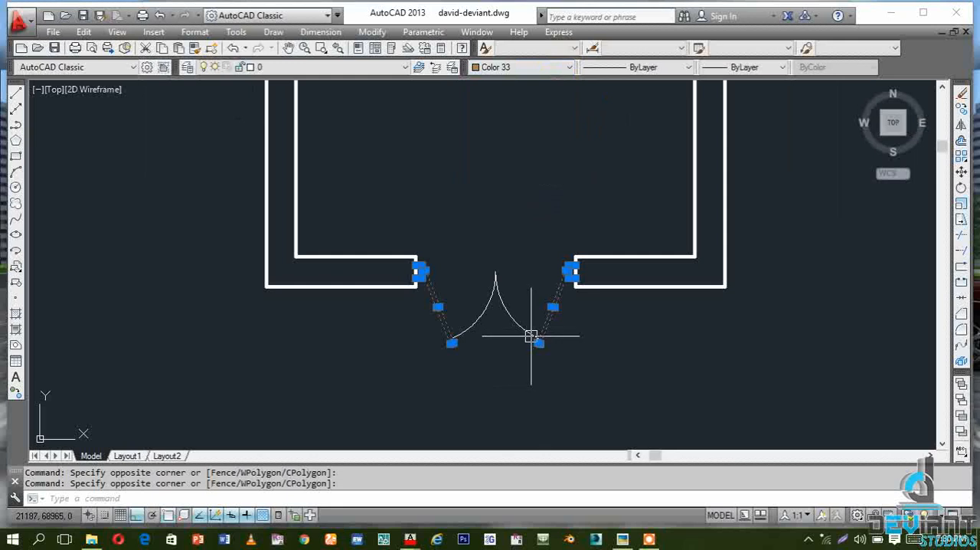
scroll(531, 337, "up", 4)
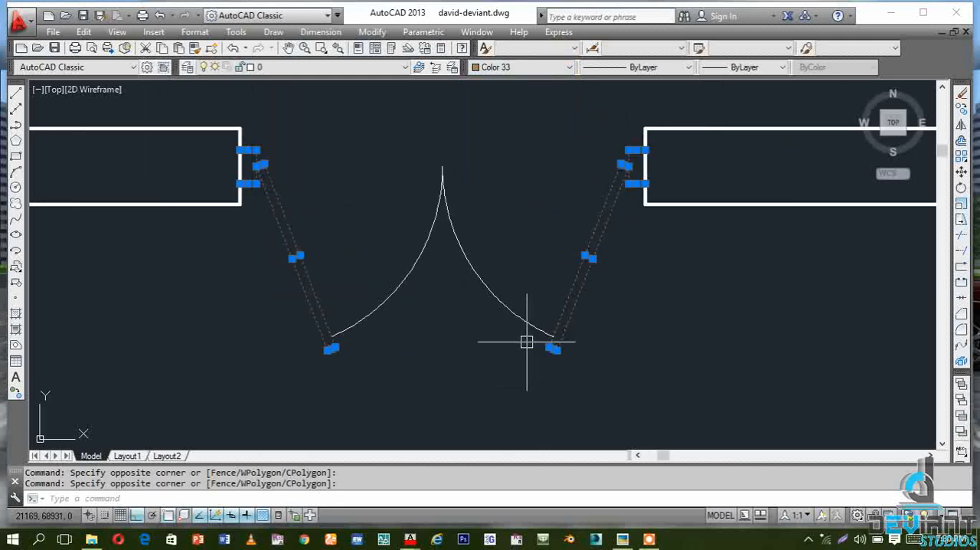
key("Escape")
Change the two swing arcs to index color 251
left_click(532, 412)
left_click(402, 198)
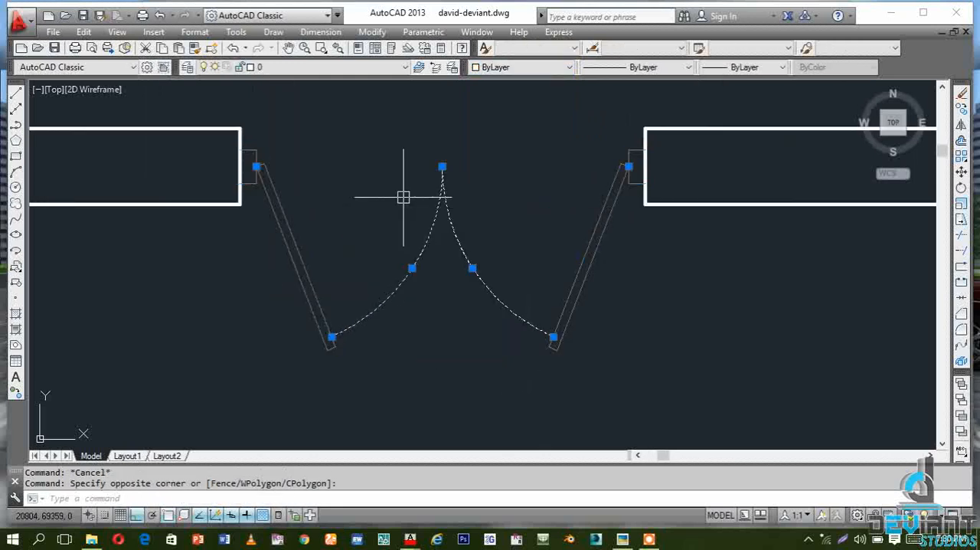
left_click(574, 69)
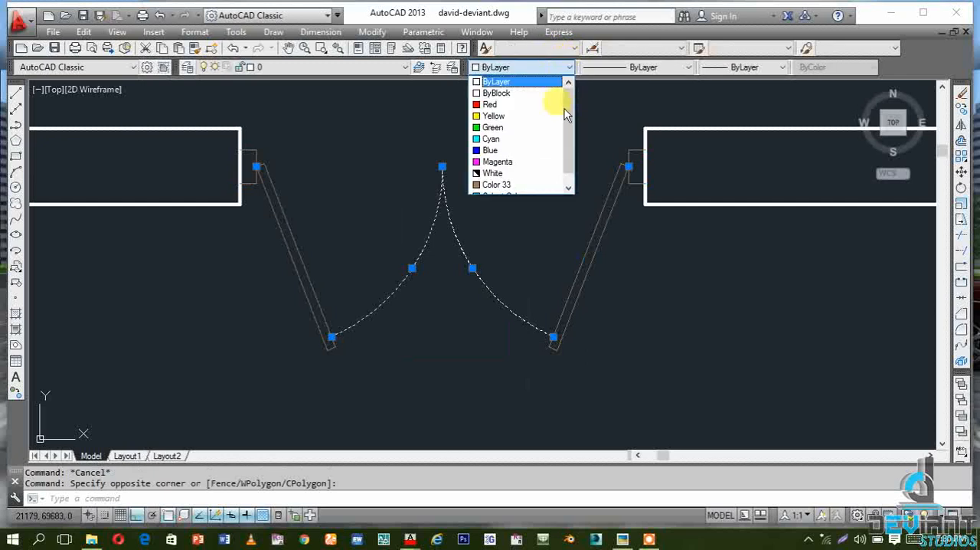
scroll(539, 184, "down", 1)
left_click(536, 186)
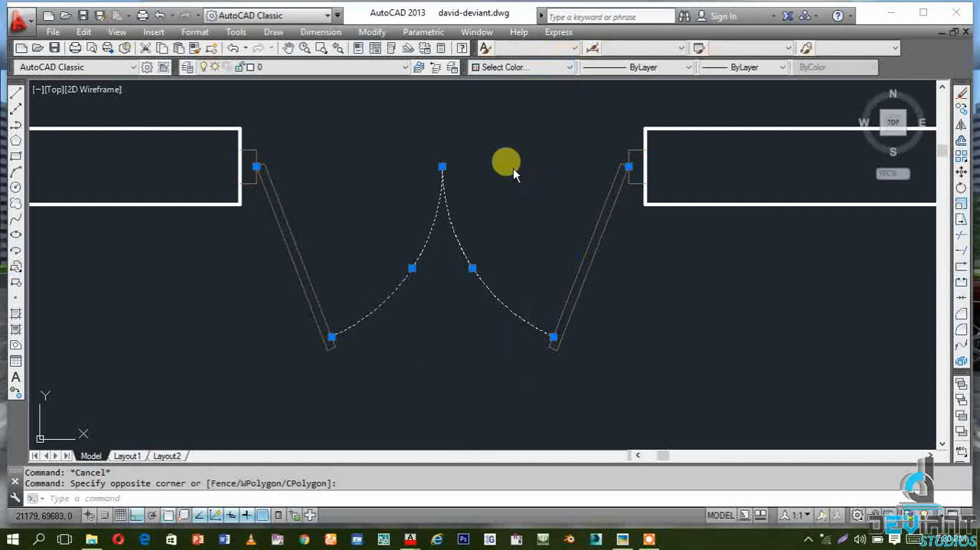
left_click(392, 321)
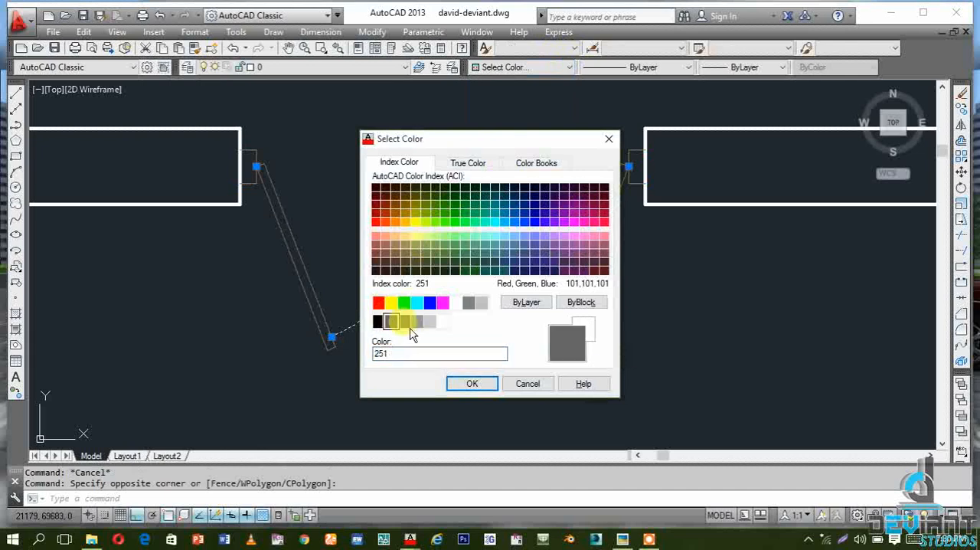
left_click(473, 384)
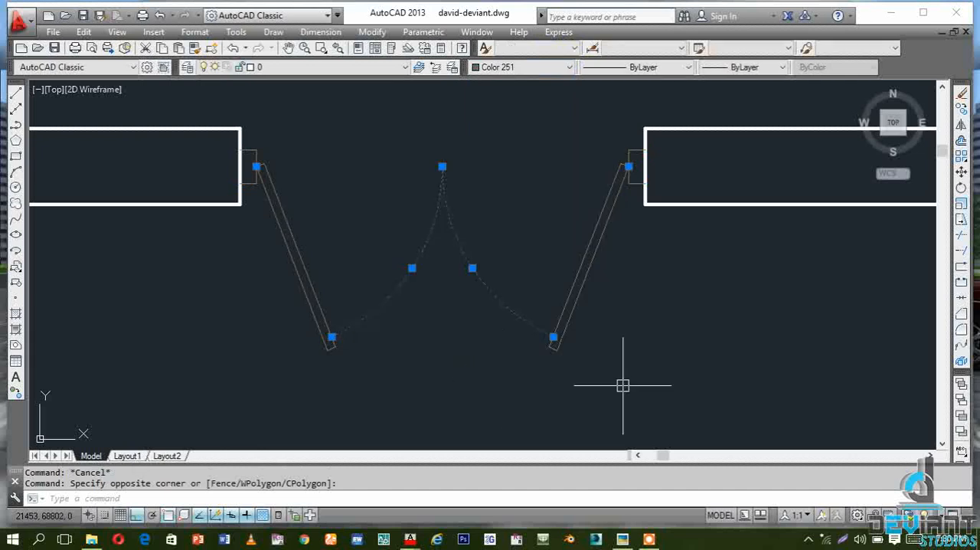
key("Escape")
Convert both sashes, the two jamb frames and the swing arcs in the lower wall opening into a block named door 1200
left_click(624, 400)
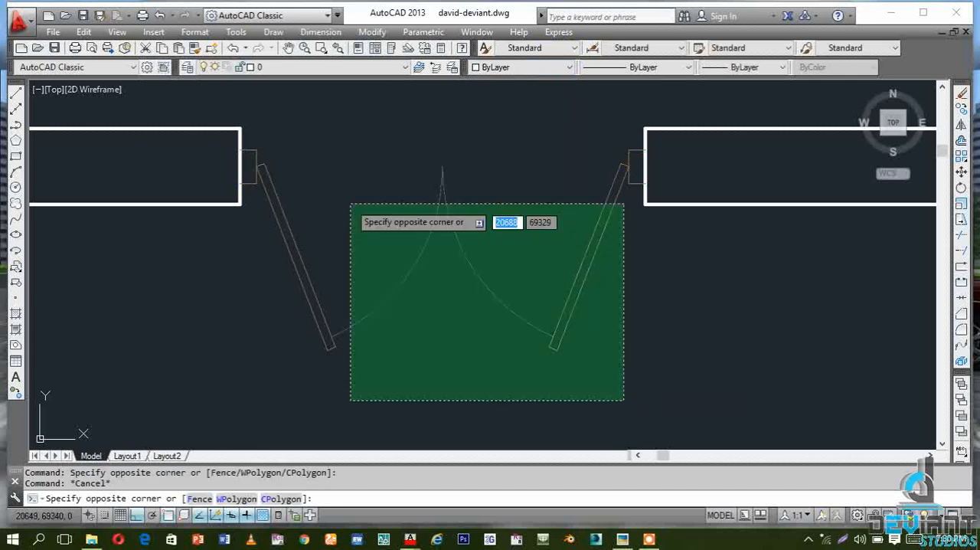
left_click(254, 146)
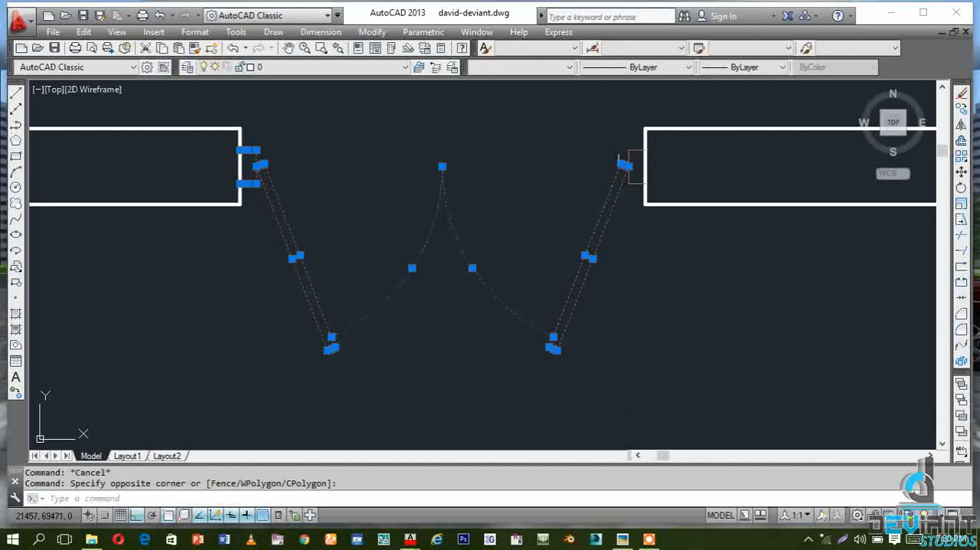
scroll(628, 134, "up", 4)
left_click(648, 304)
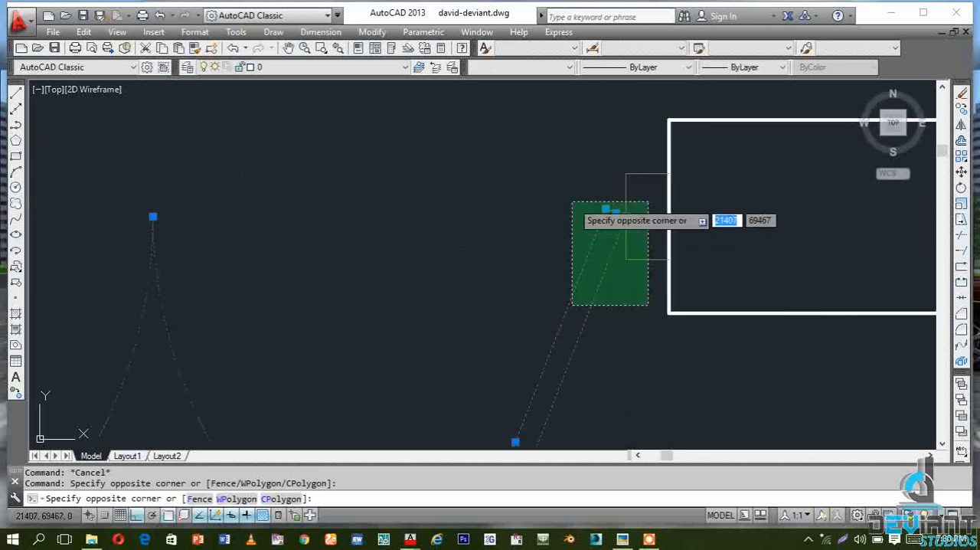
left_click(573, 202)
scroll(723, 264, "down", 4)
scroll(335, 269, "up", 2)
scroll(401, 216, "down", 4)
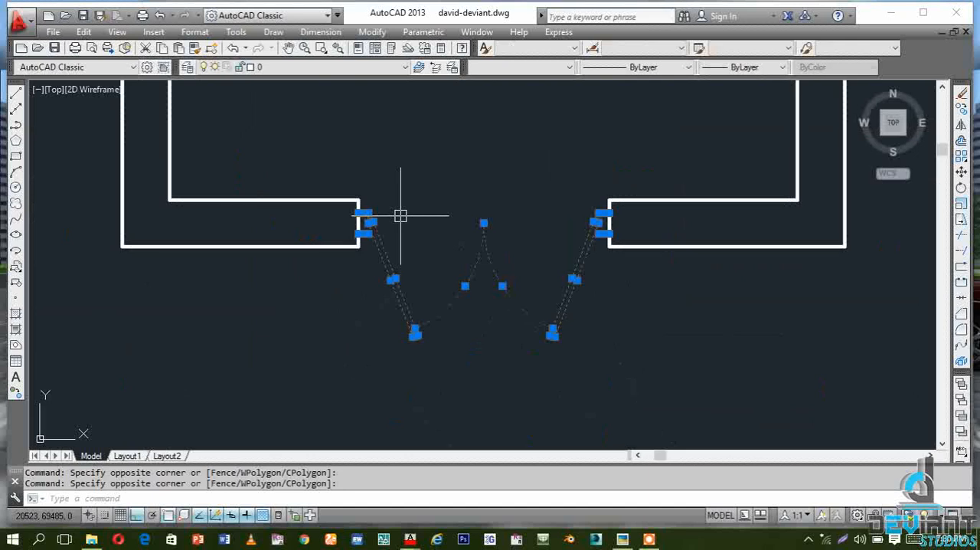
left_click(597, 372)
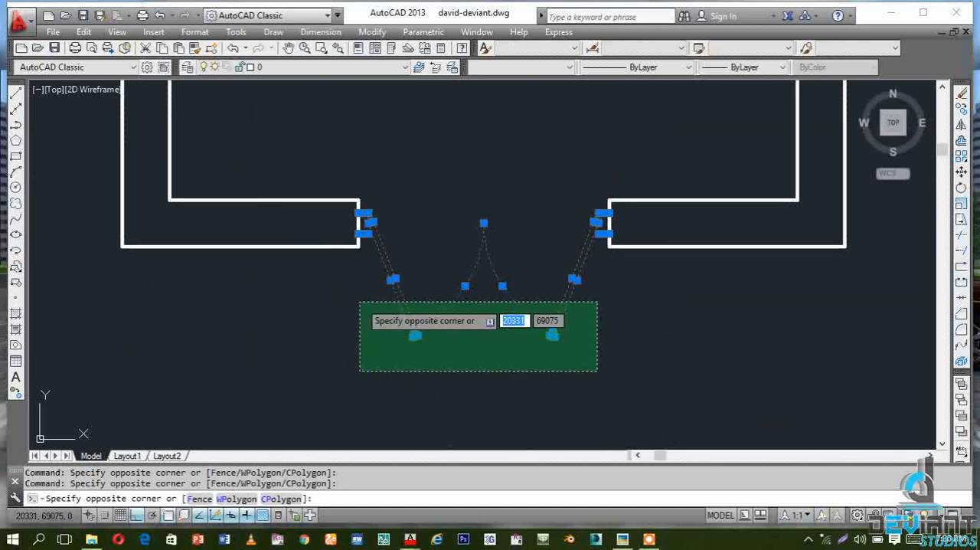
left_click(359, 300)
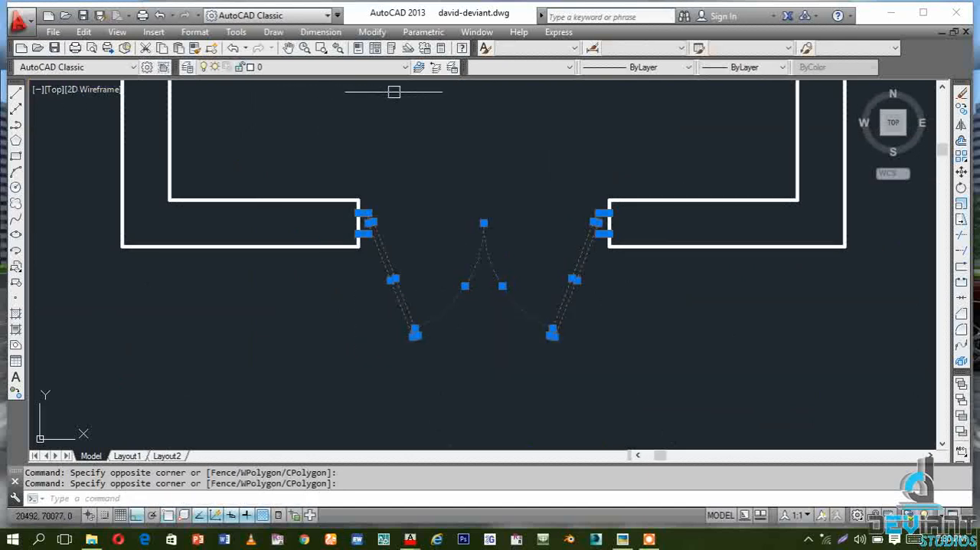
type("b")
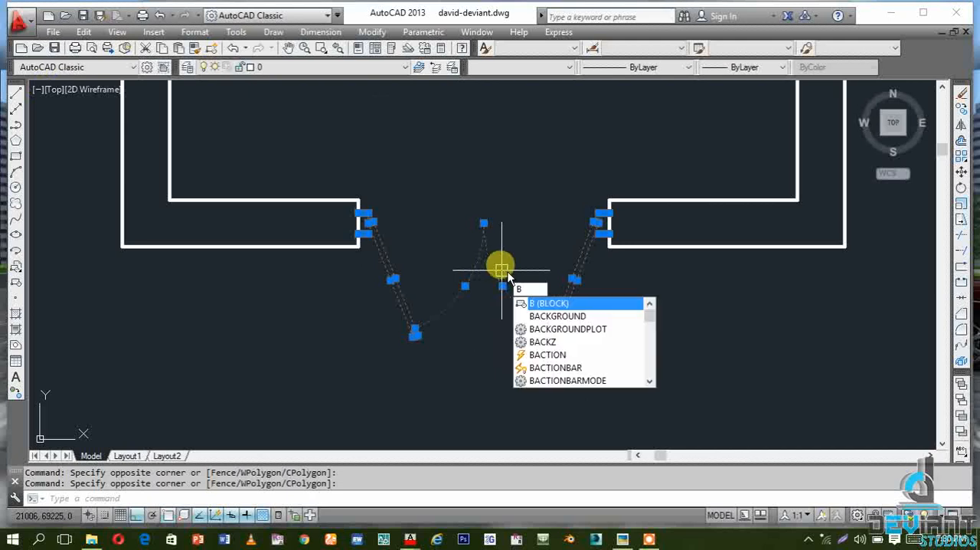
left_click(572, 302)
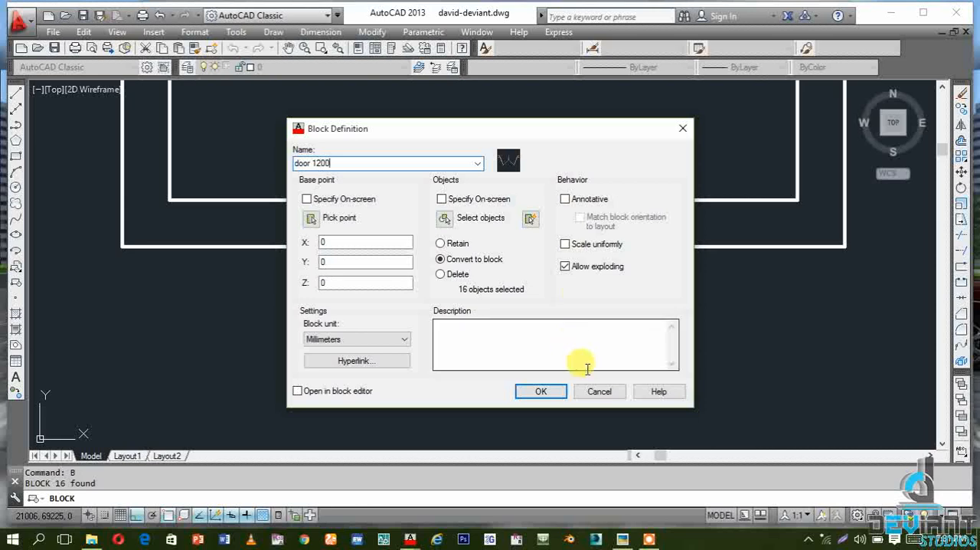
left_click(540, 391)
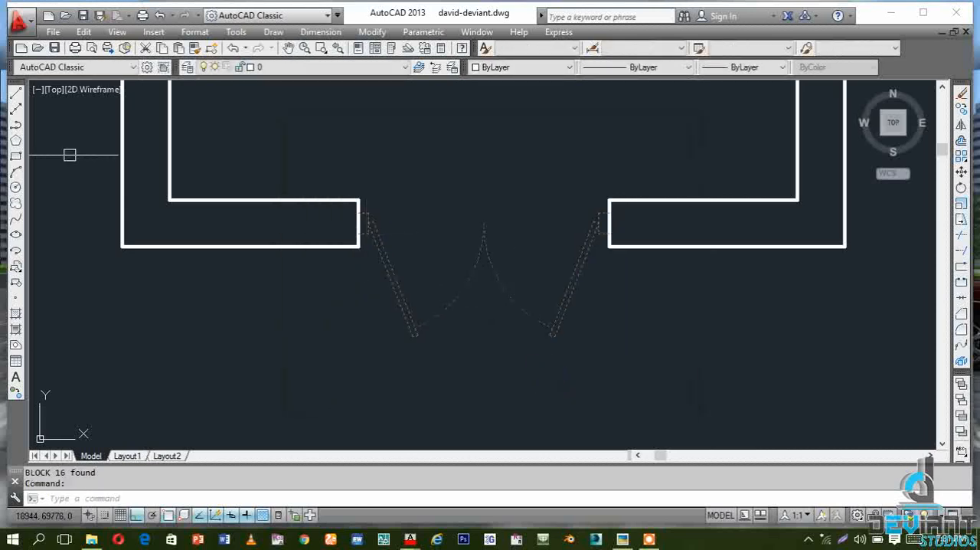
Copy the door 1200 block horizontally into the empty area east of the room
left_click(960, 110)
left_click(488, 274)
scroll(276, 301, "down", 7)
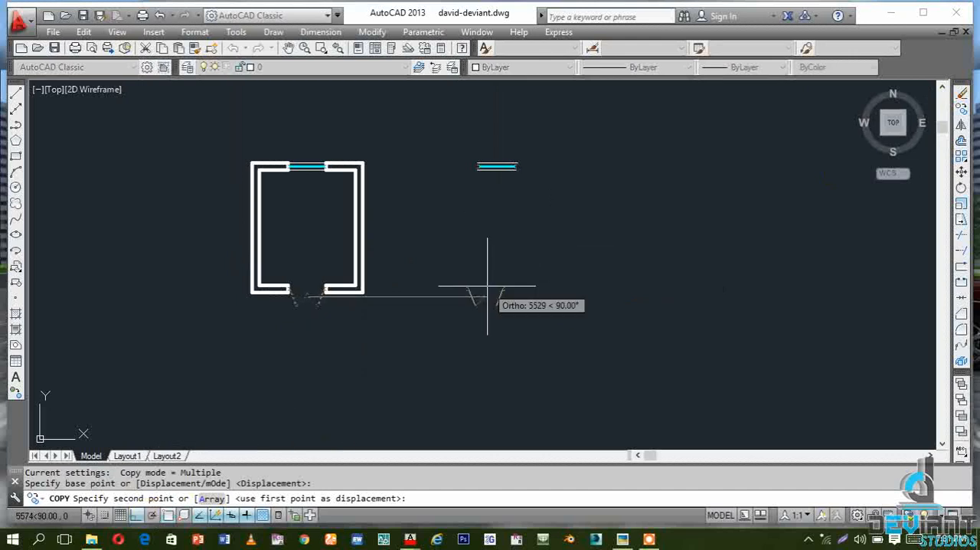
left_click(536, 268)
key("Escape")
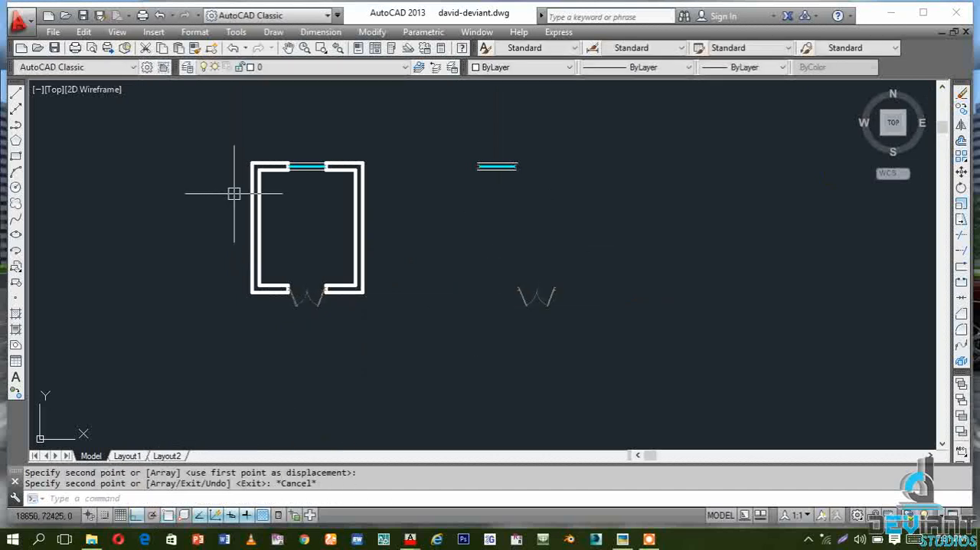
Save the drawing
scroll(239, 187, "up", 2)
scroll(245, 184, "up", 2)
scroll(226, 226, "down", 2)
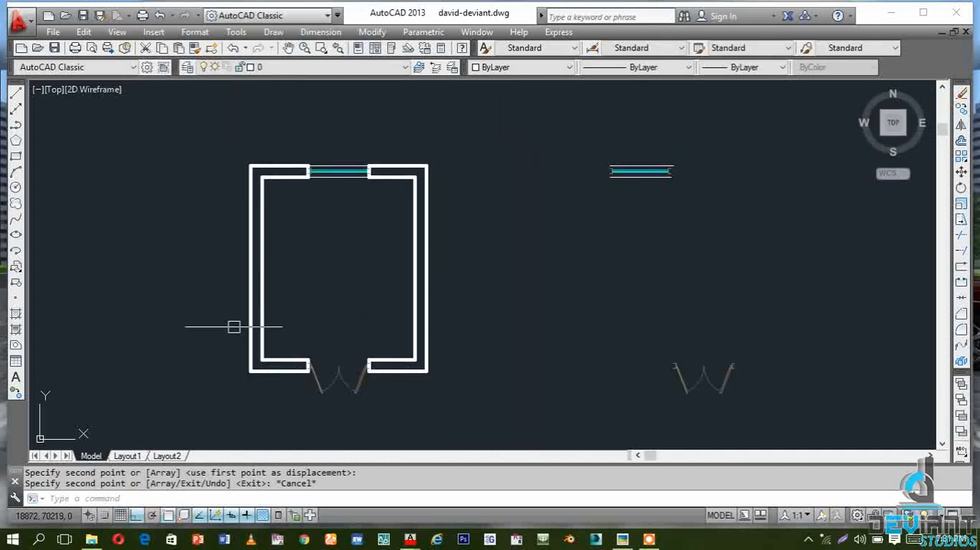
scroll(317, 361, "down", 3)
scroll(258, 395, "up", 3)
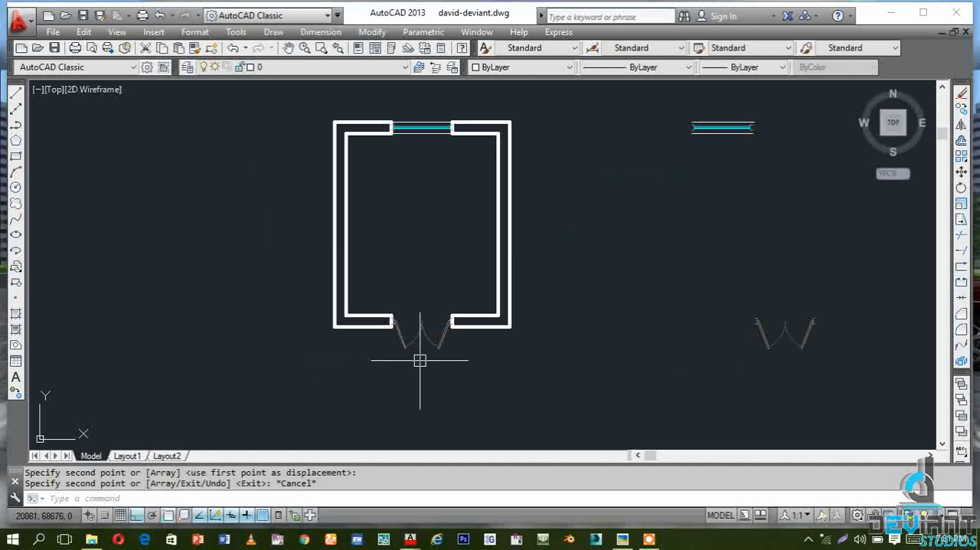
scroll(426, 378, "up", 2)
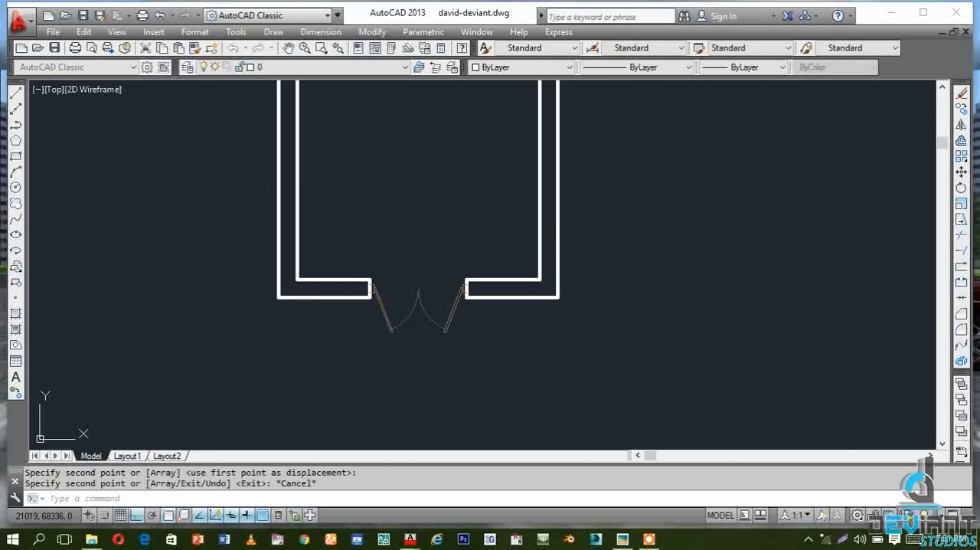
key("ctrl+s")
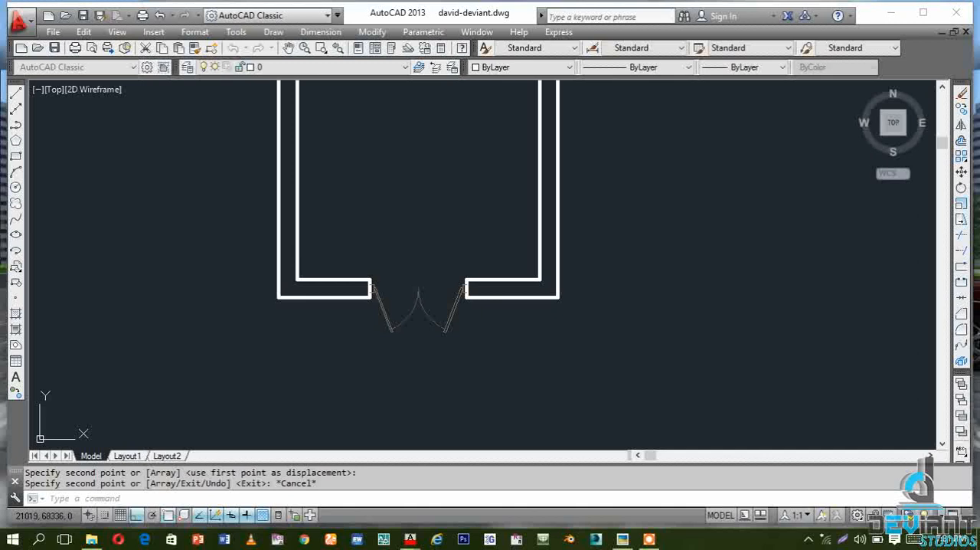
Offset the outer line of the lower wall's east segment 1200 outward, below the door
scroll(426, 377, "down", 4)
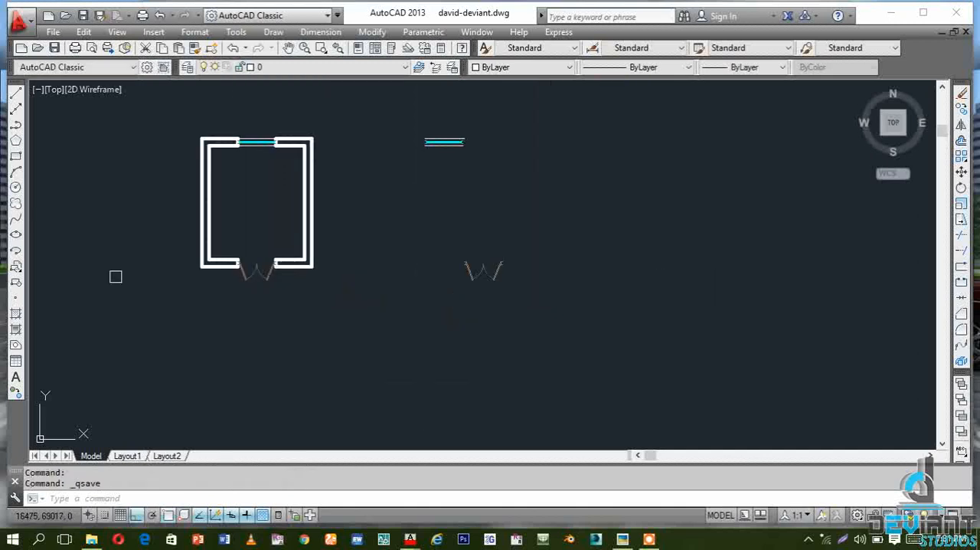
scroll(177, 268, "up", 4)
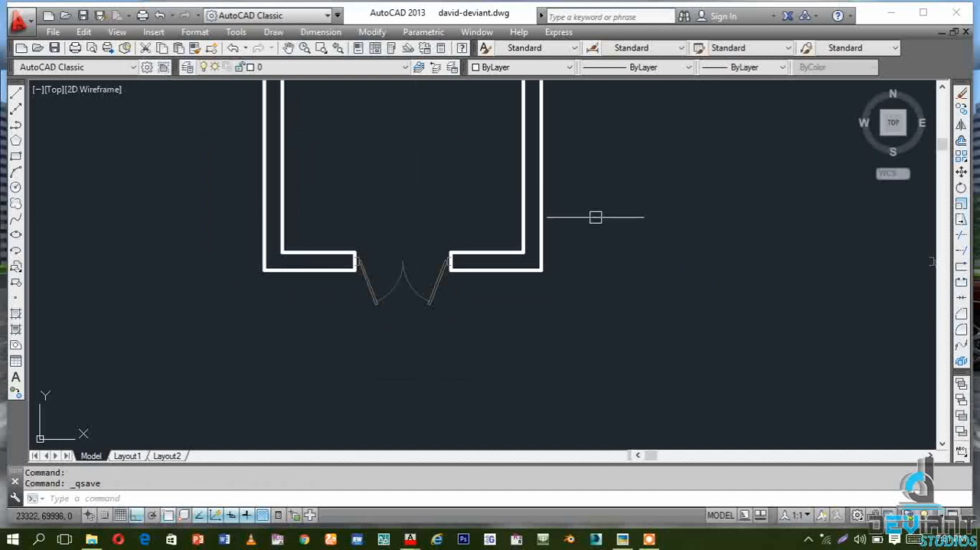
left_click(962, 141)
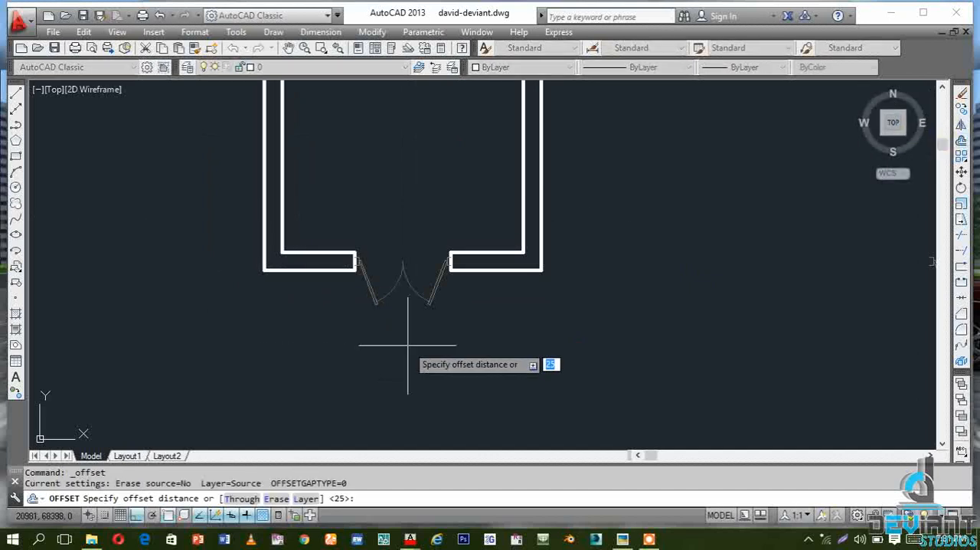
type("1200")
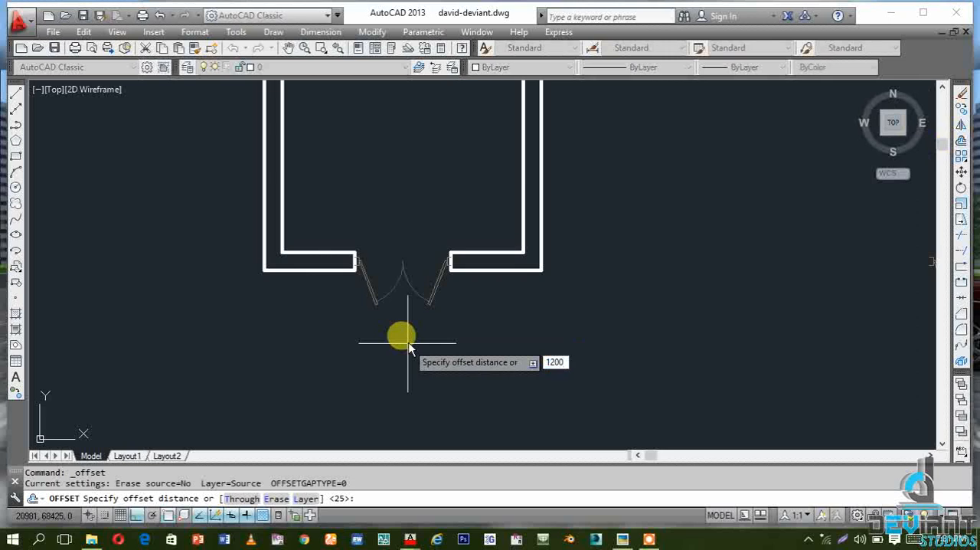
key("Return")
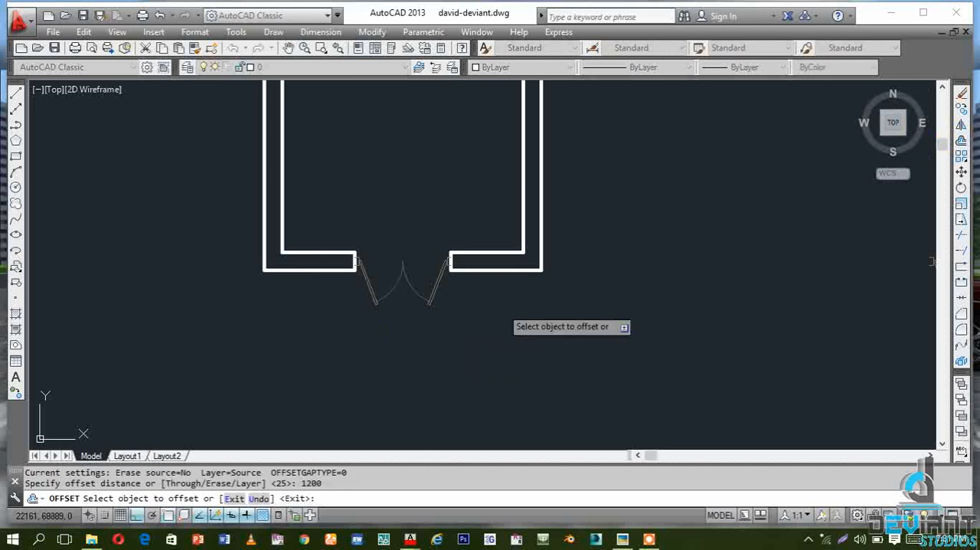
left_click(492, 269)
left_click(498, 354)
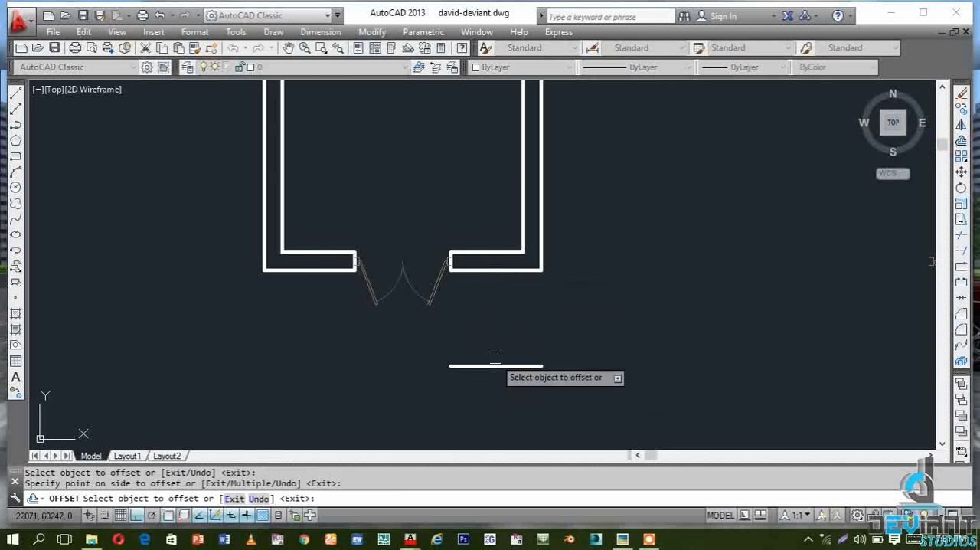
key("Escape")
key("Escape")
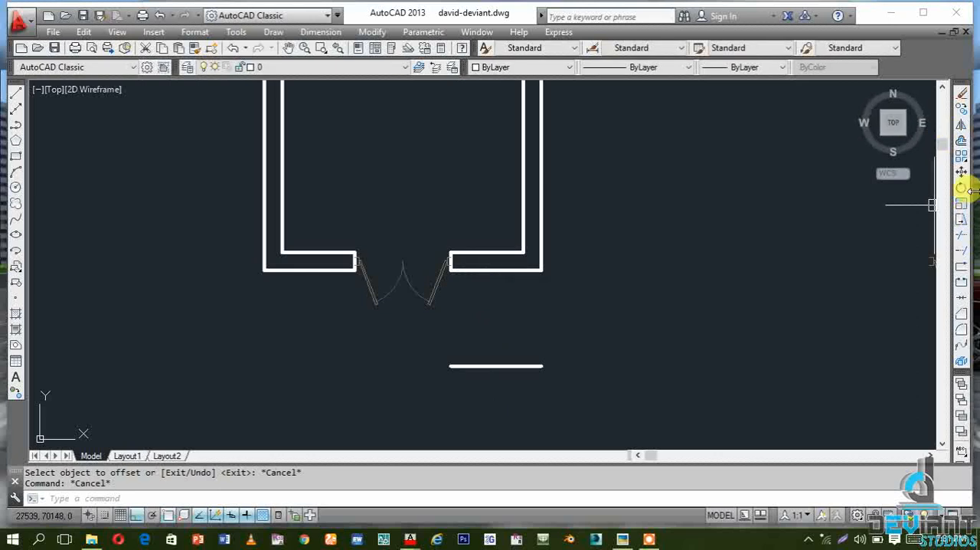
Offset the new line below the door further outward by the wall thickness to form a second wall face
left_click(961, 142)
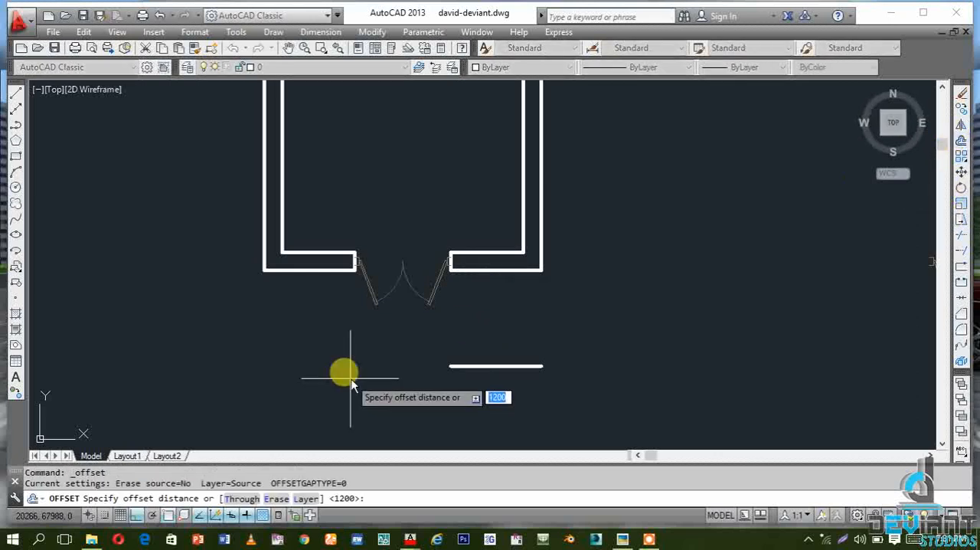
key("Return")
left_click(498, 366)
left_click(498, 416)
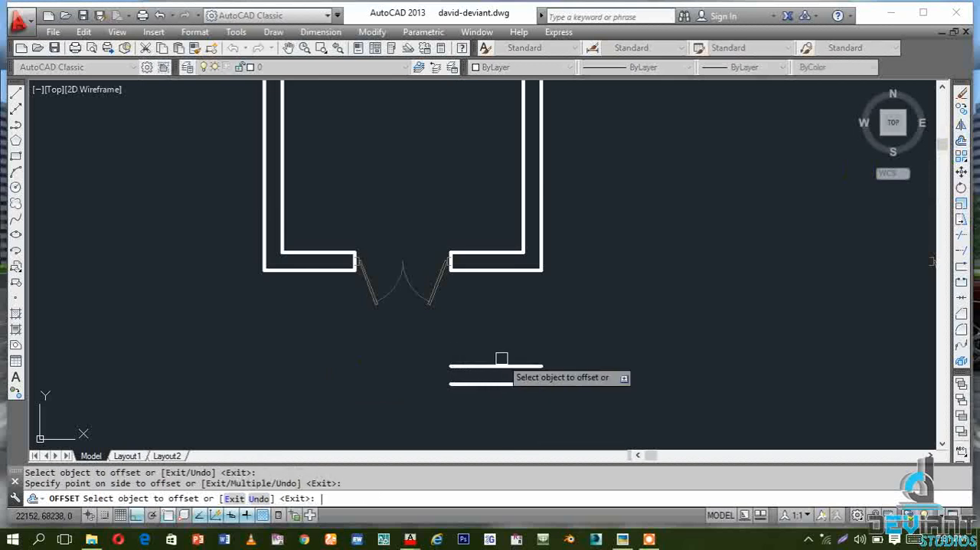
key("Escape")
key("Escape")
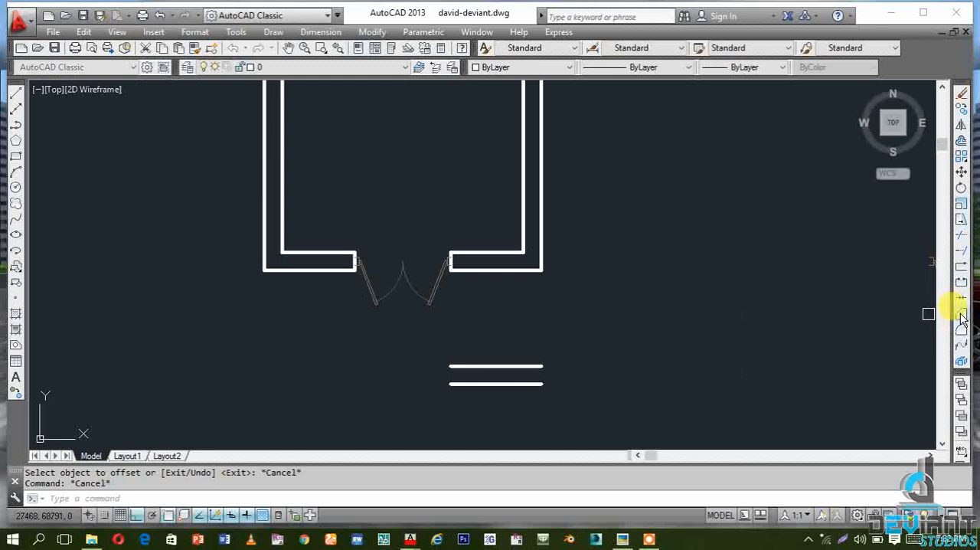
Chamfer the two new lower lines with the inner and outer east wall lines, using zero distances, to close the southeast corner
left_click(961, 315)
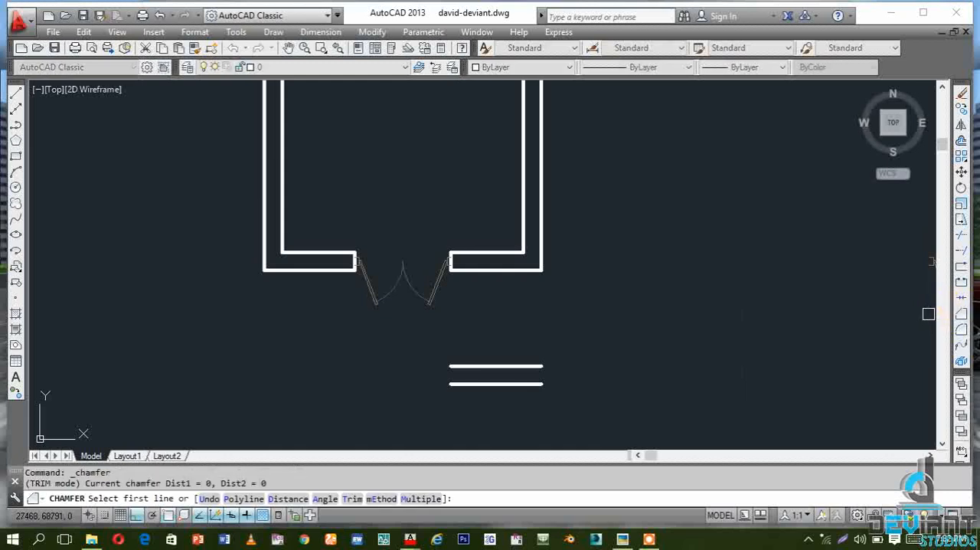
left_click(487, 367)
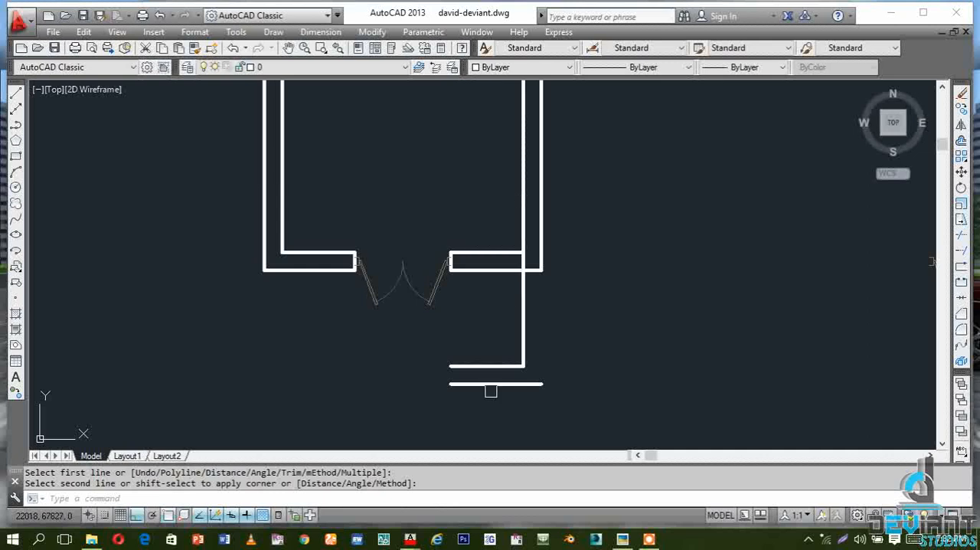
left_click(962, 315)
left_click(488, 383)
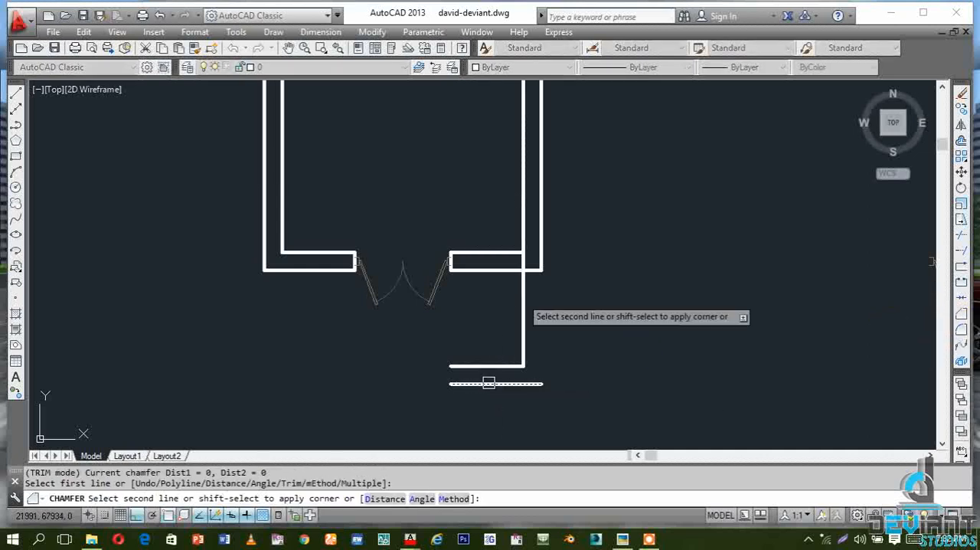
left_click(542, 238)
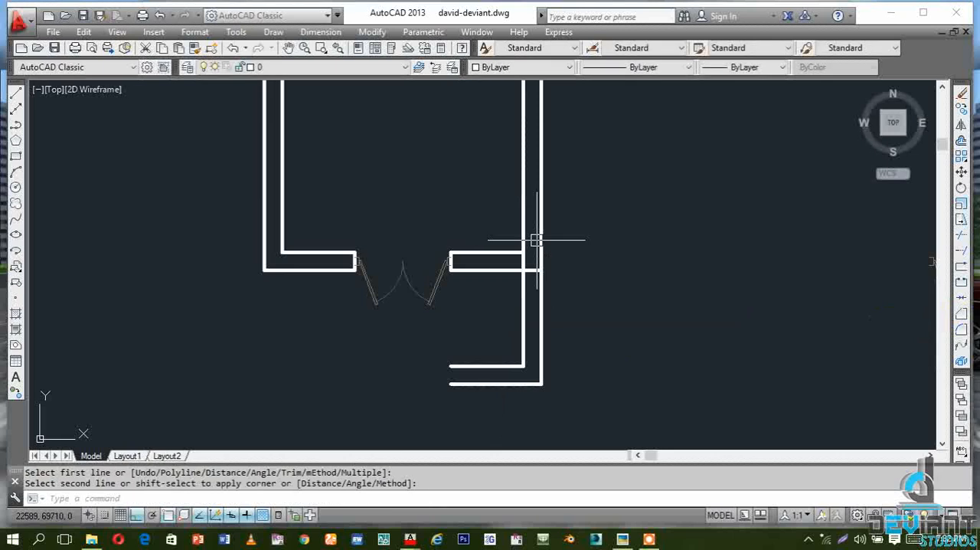
Chamfer the same two lower lines with the inner and outer west wall lines to close the southwest corner
key("Return")
left_click(491, 365)
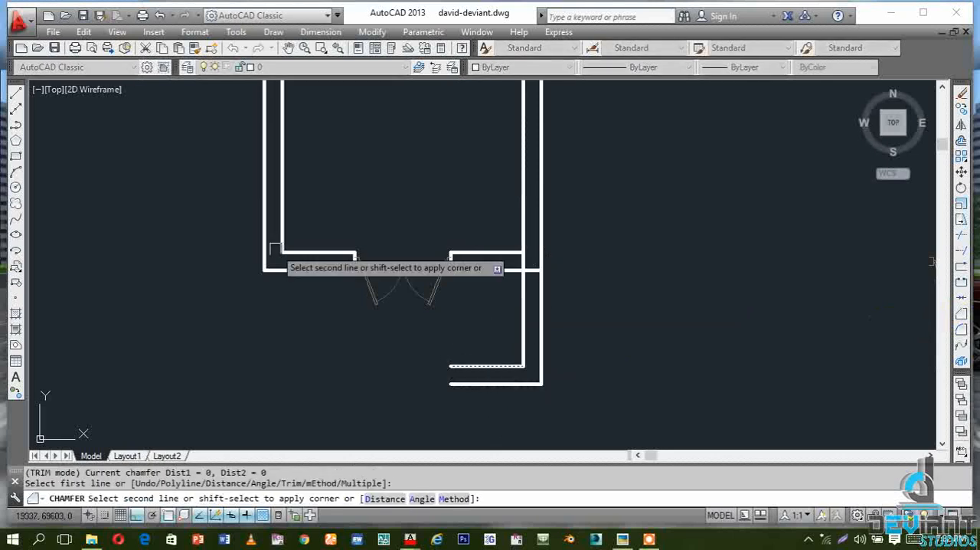
left_click(275, 237)
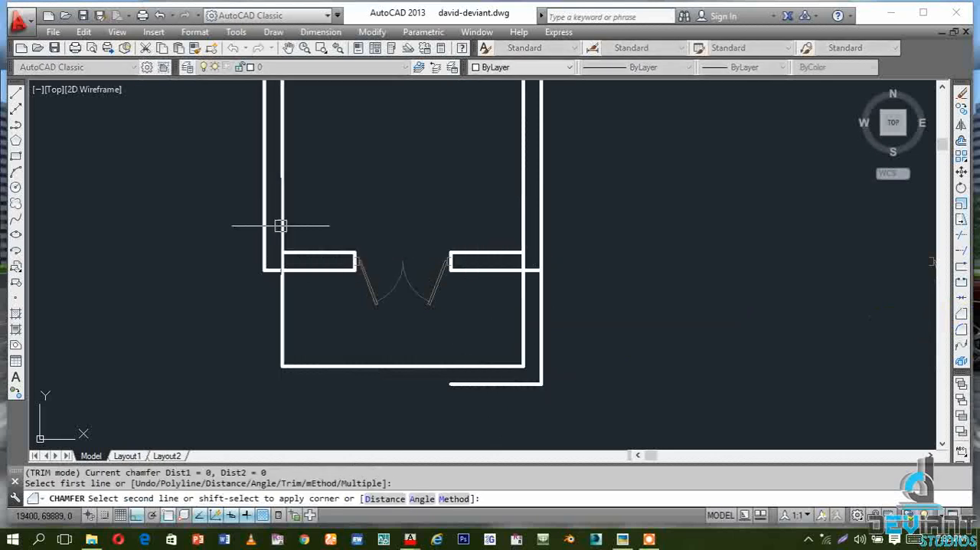
key("Return")
left_click(482, 383)
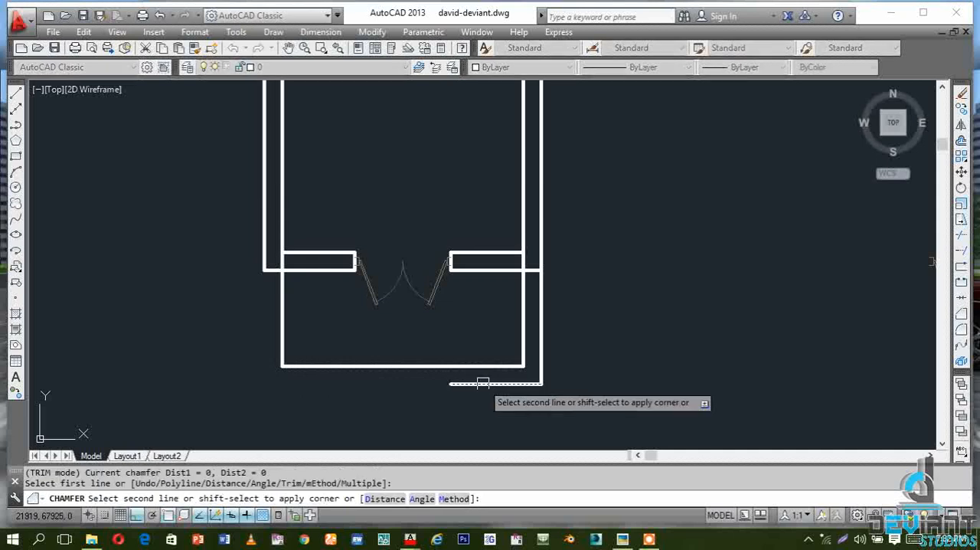
left_click(263, 245)
Extend the inner bottom and inner west lines across the wall thickness to the outer lines at the southwest corner
scroll(428, 386, "down", 2)
scroll(398, 394, "up", 2)
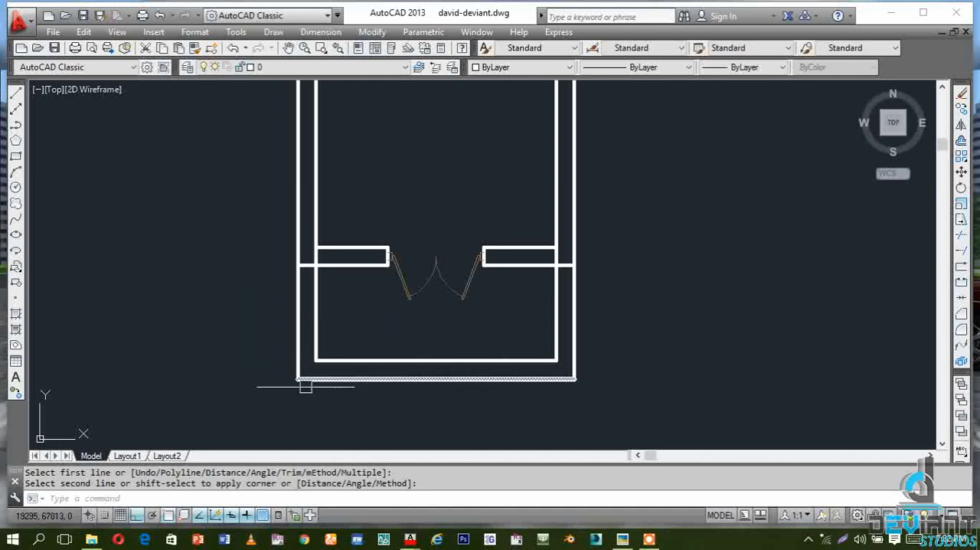
scroll(302, 389, "up", 2)
scroll(303, 385, "up", 2)
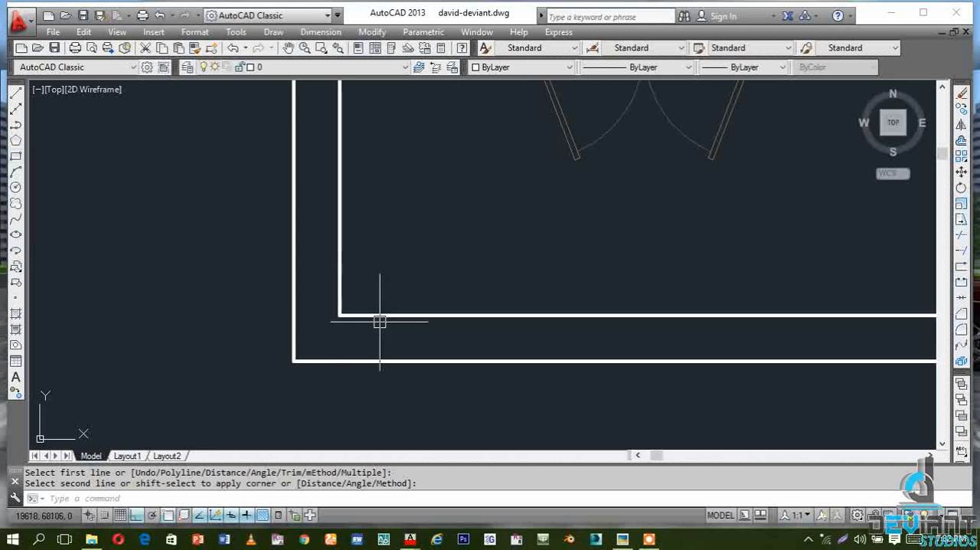
left_click(962, 249)
key("Return")
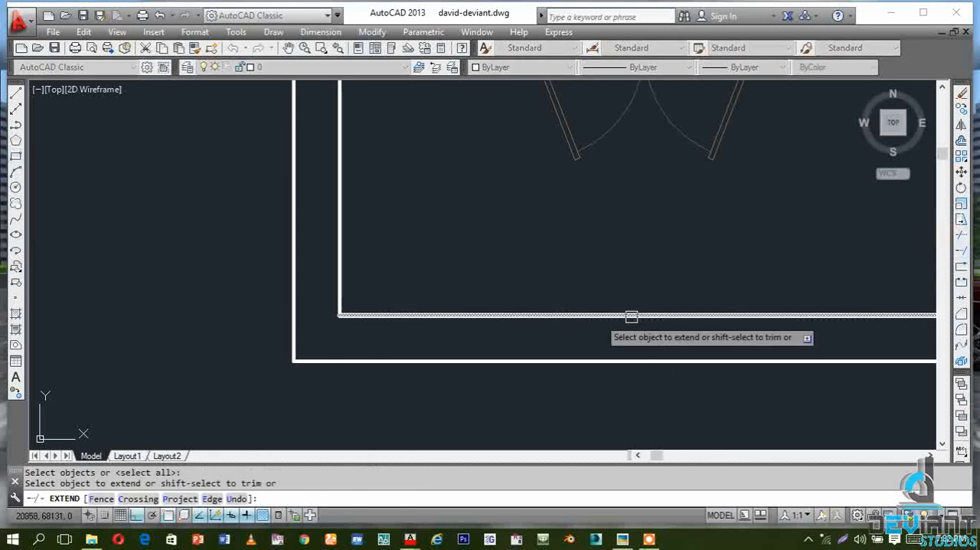
left_click(349, 315)
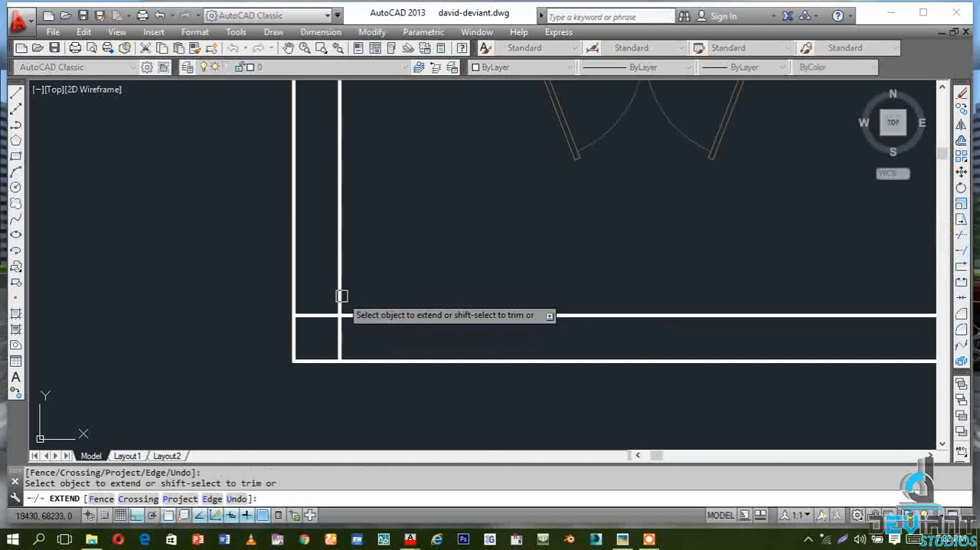
scroll(195, 334, "down", 2)
key("Escape")
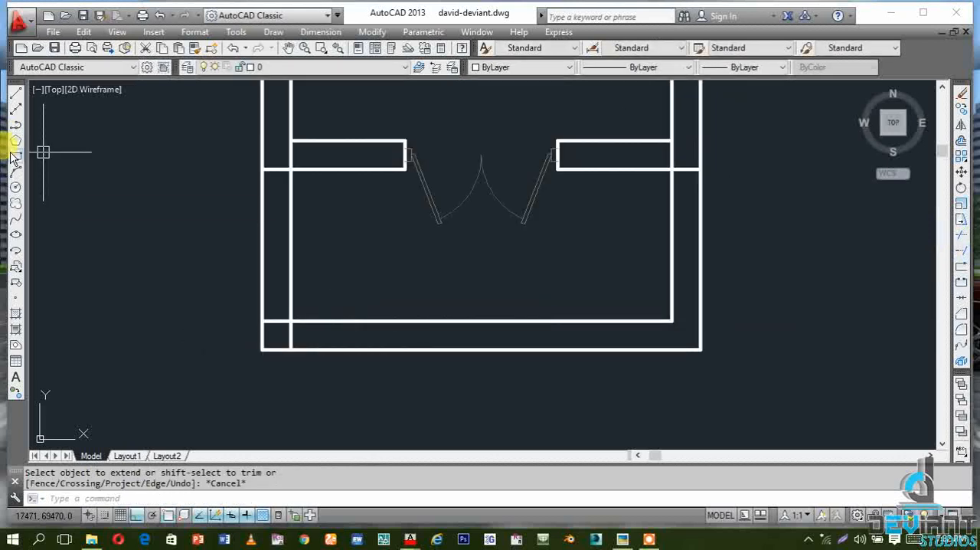
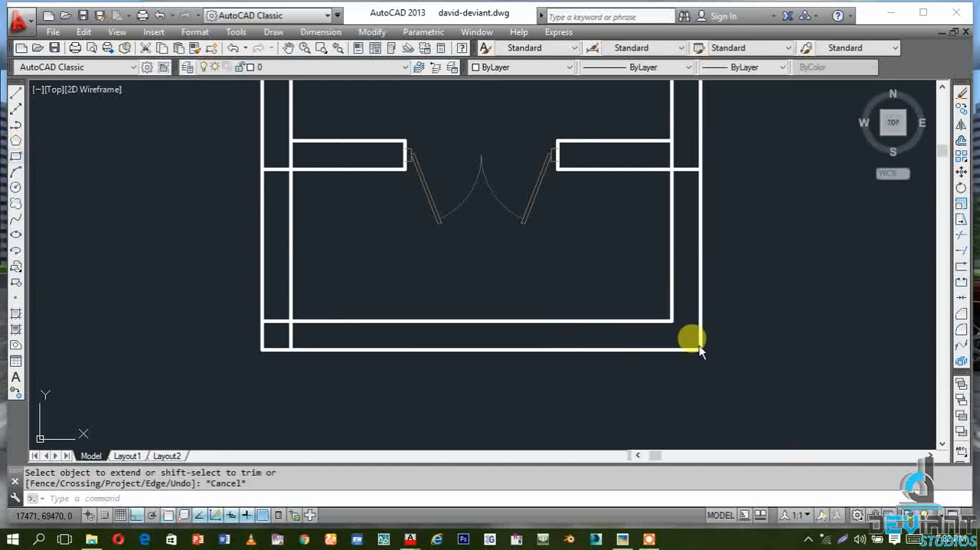
Draw a rectangle across the wall thickness at the southeast corner, from the inner wall corner to the outer wall corner
scroll(650, 320, "up", 2)
scroll(715, 353, "up", 2)
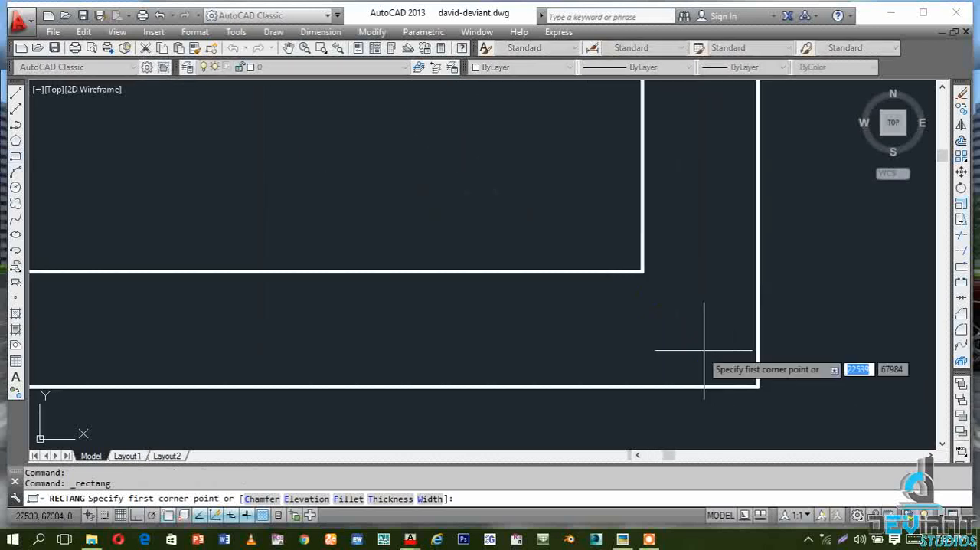
left_click(641, 271)
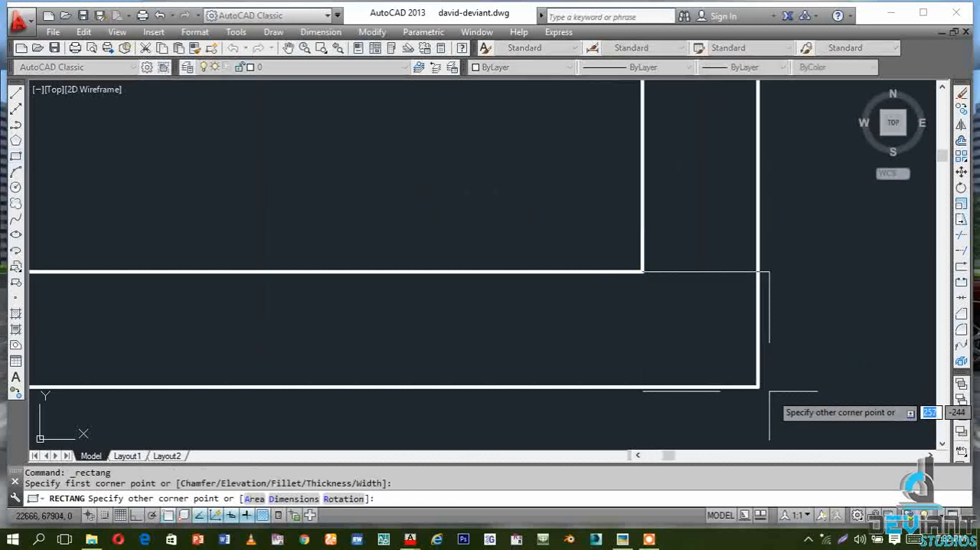
left_click(758, 387)
scroll(709, 245, "down", 3)
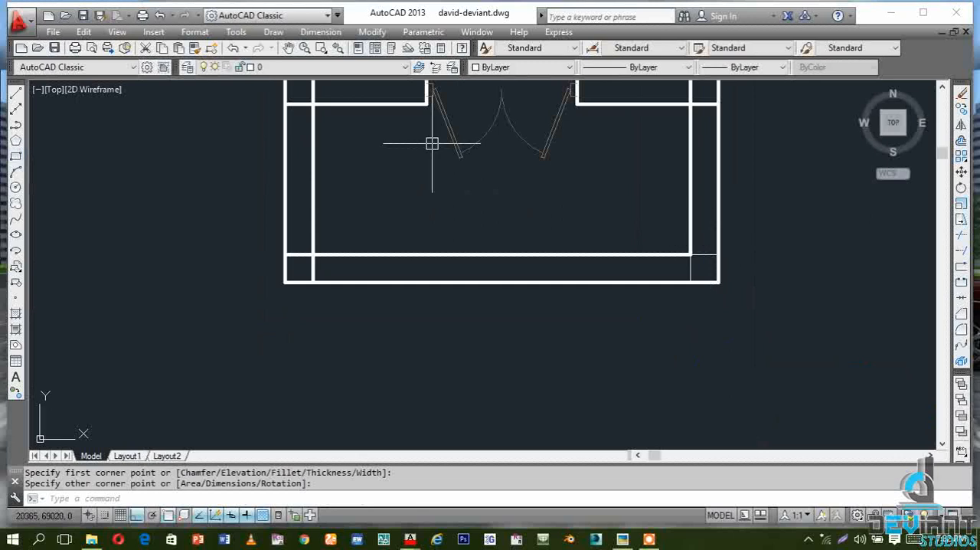
Match the properties of the inner east wall line onto the new southeast corner rectangle
left_click(195, 48)
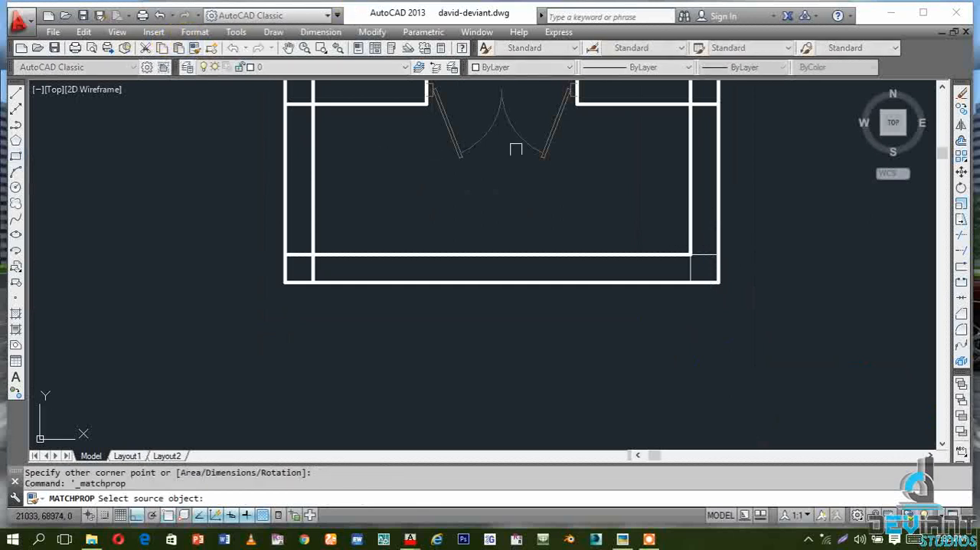
left_click(692, 171)
left_click(715, 261)
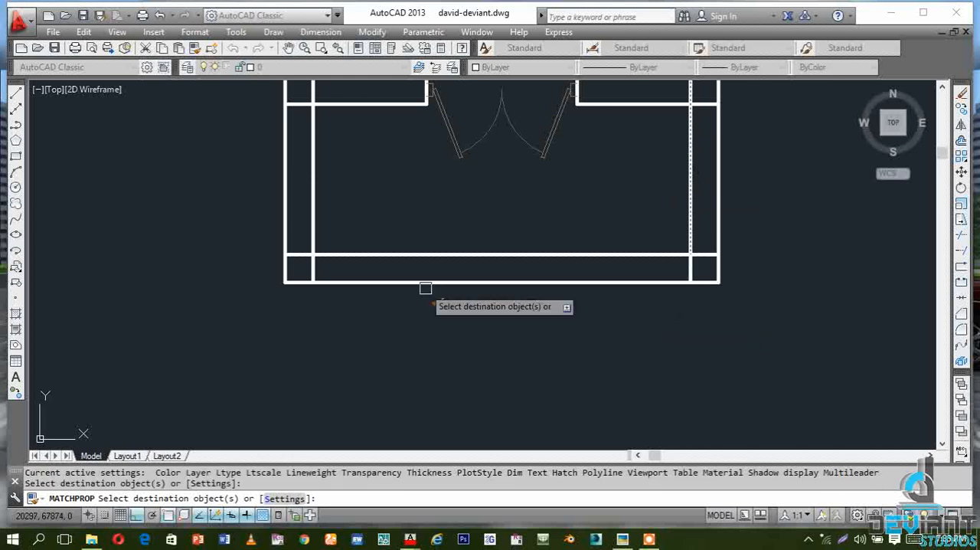
scroll(432, 368, "down", 1)
scroll(490, 336, "up", 1)
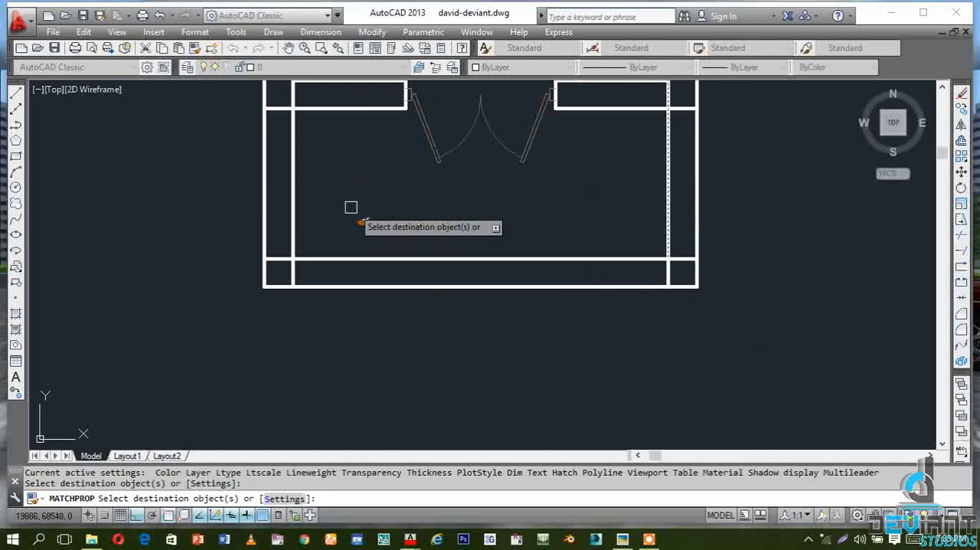
scroll(388, 318, "down", 2)
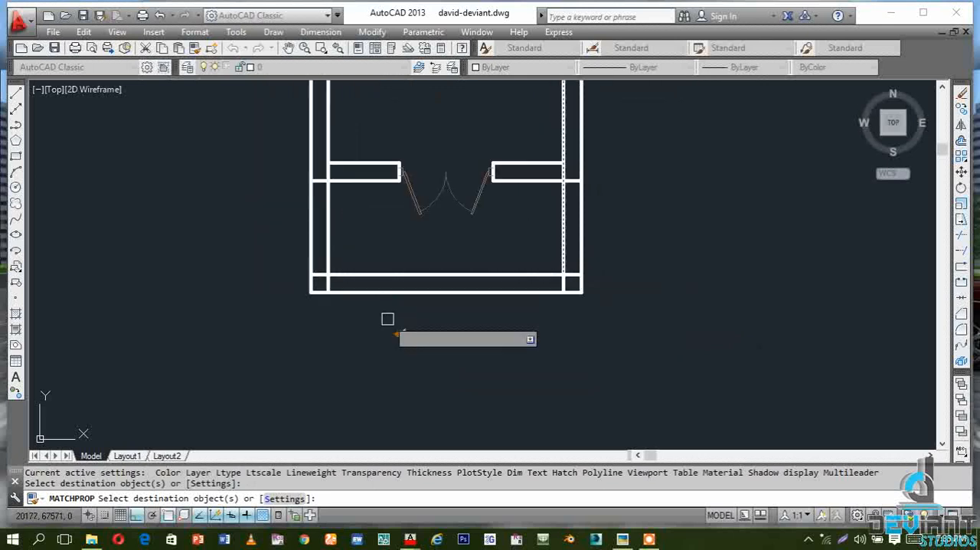
Trim the east and west wall lines between the door wall and the bottom wall, including the inner stubs crossing the door wall
left_click(962, 235)
key("Return")
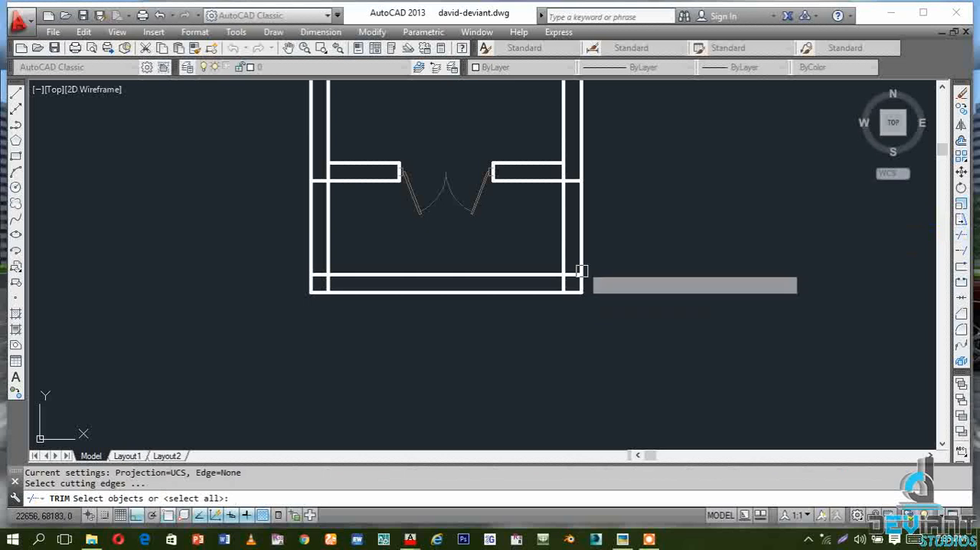
left_click(565, 224)
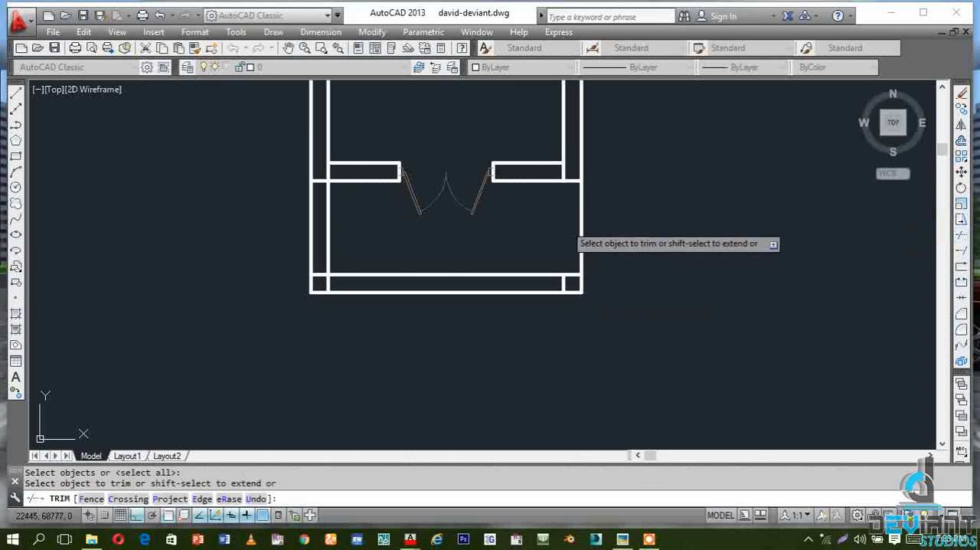
left_click(583, 222)
scroll(569, 165, "up", 2)
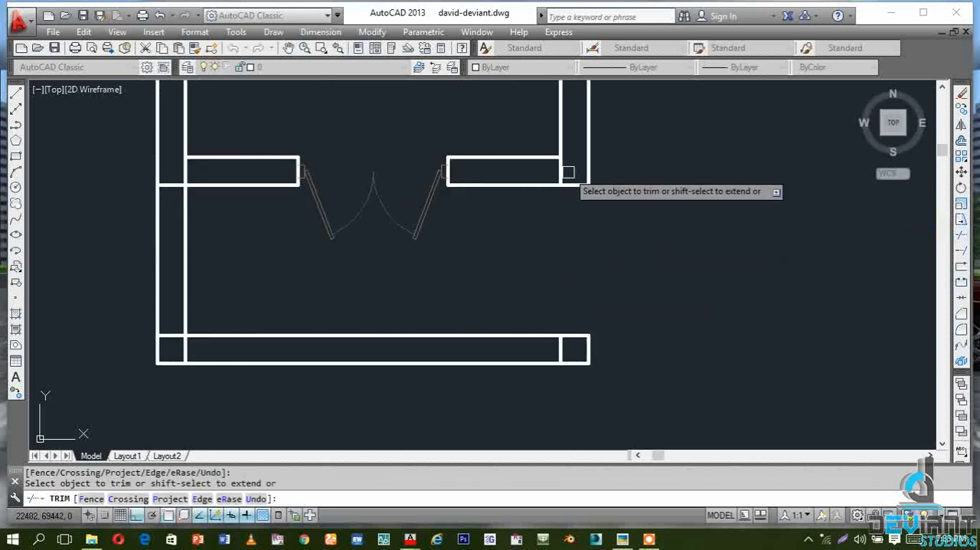
left_click(562, 170)
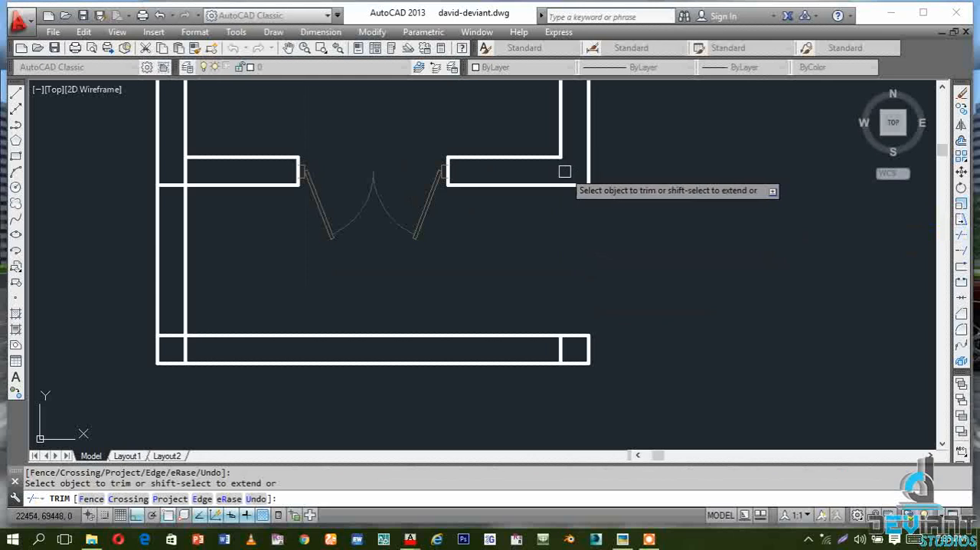
left_click(184, 212)
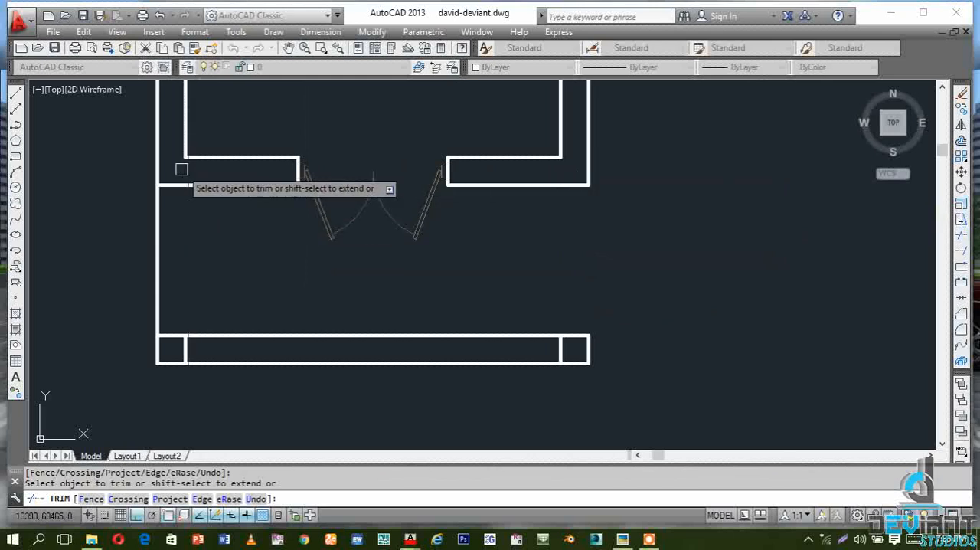
left_click(153, 228)
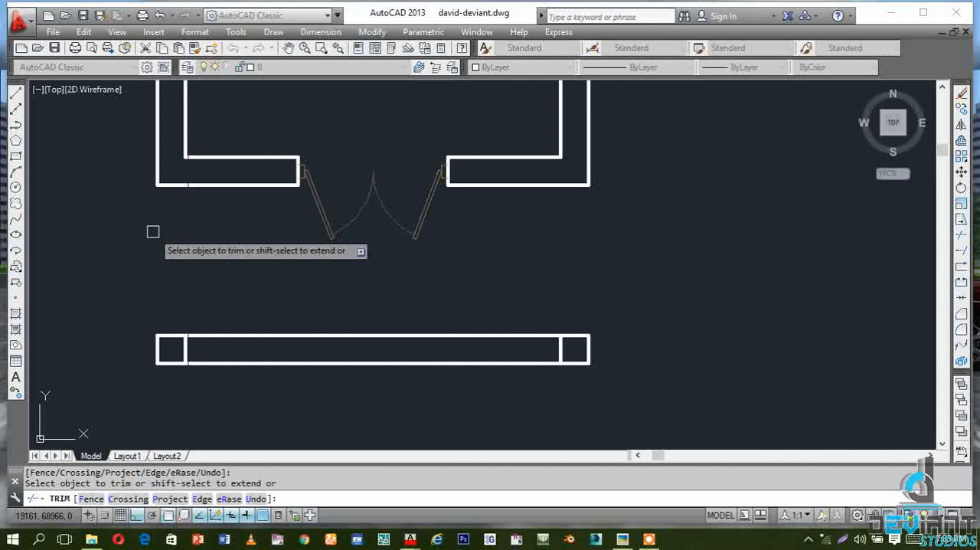
Trim both bottom wall lines between the two corner squares, leaving only the squares as columns
left_click(261, 335)
left_click(345, 364)
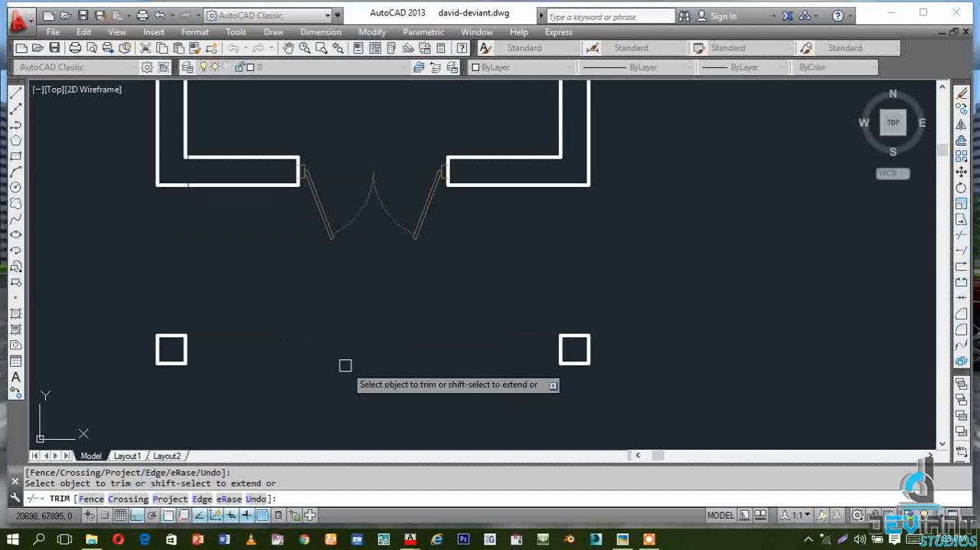
scroll(678, 301, "down", 4)
scroll(406, 320, "down", 2)
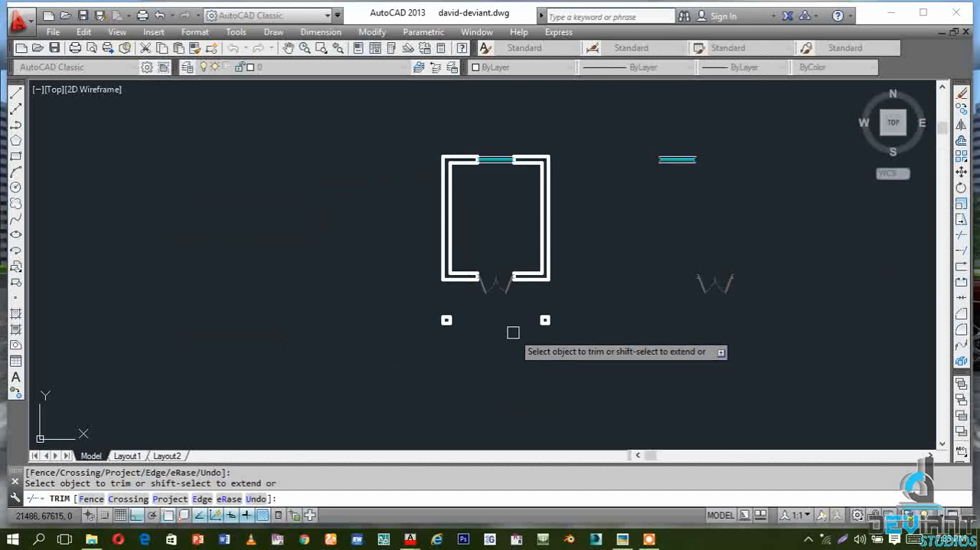
scroll(513, 332, "up", 2)
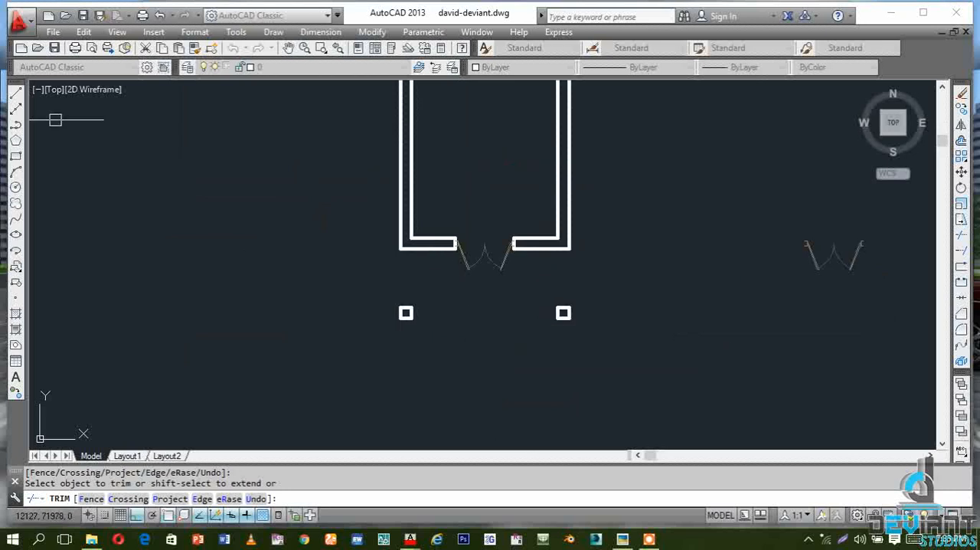
key("Escape")
Draw two vertical lines joining the outer and inner edges of the east column to the door wall above
left_click(15, 93)
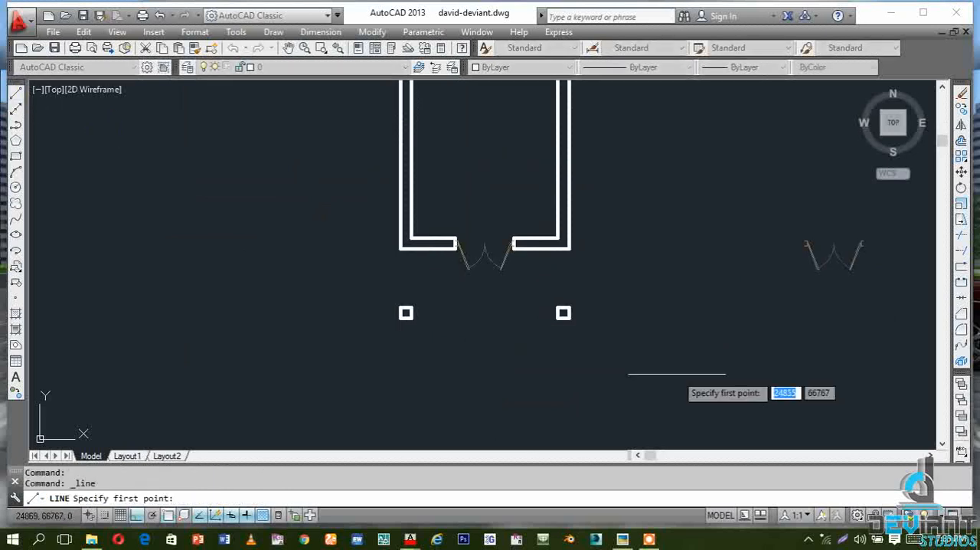
scroll(676, 371, "up", 2)
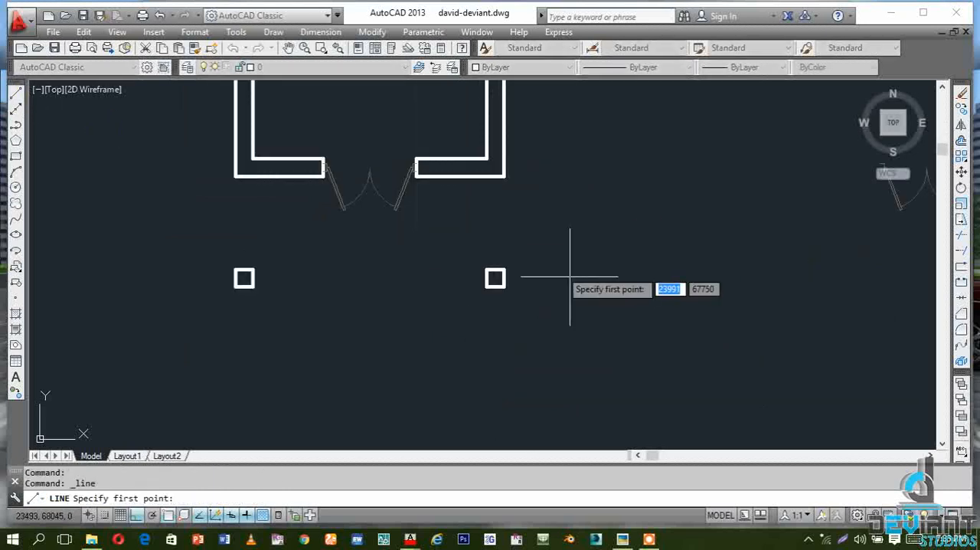
left_click(505, 176)
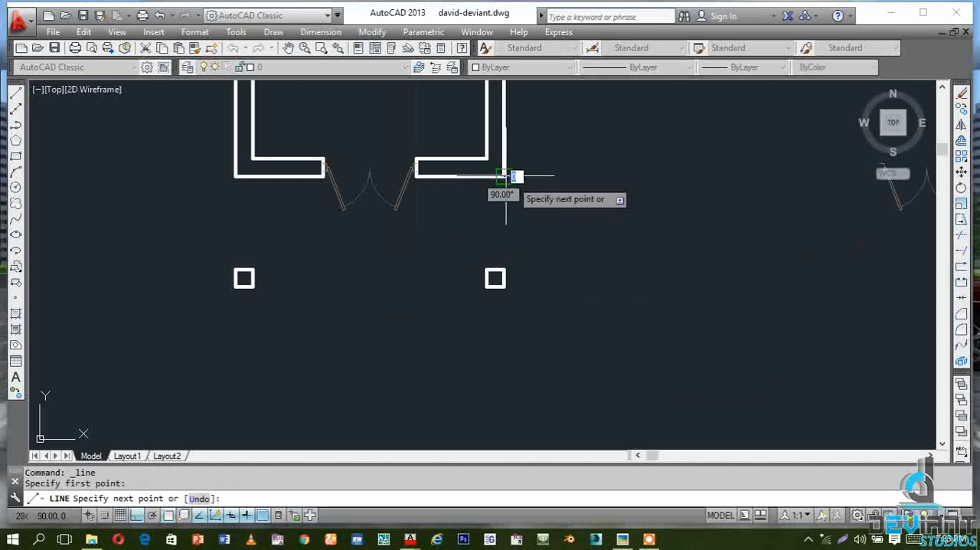
left_click(504, 270)
key("Escape")
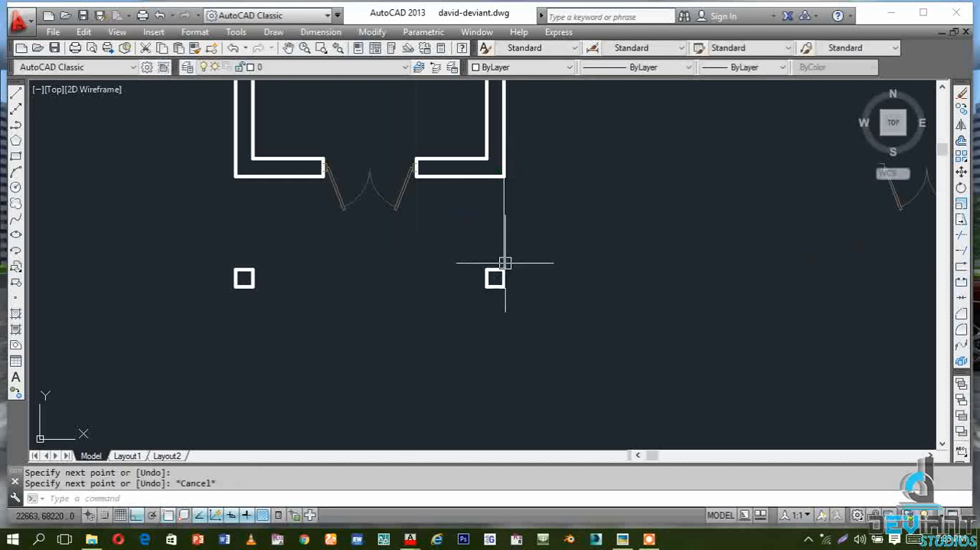
key("Return")
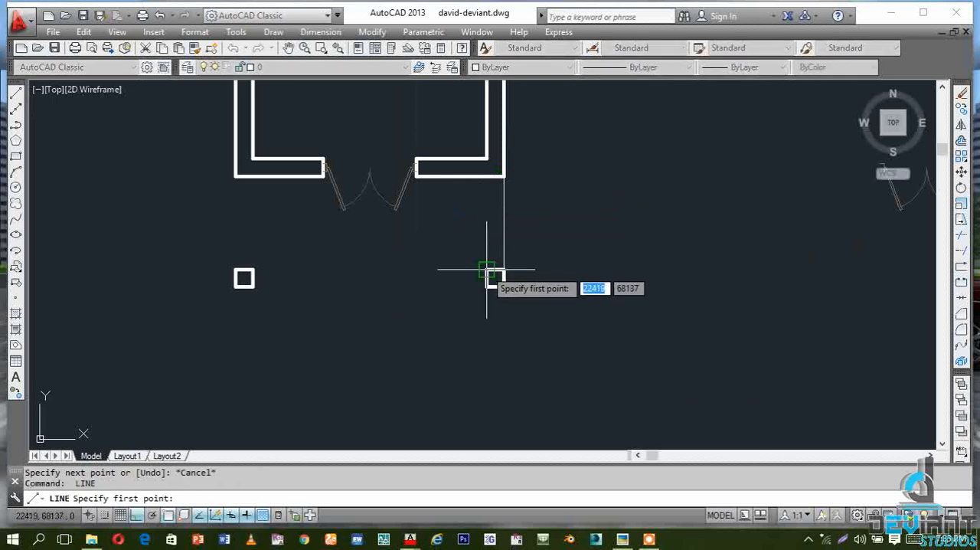
left_click(486, 268)
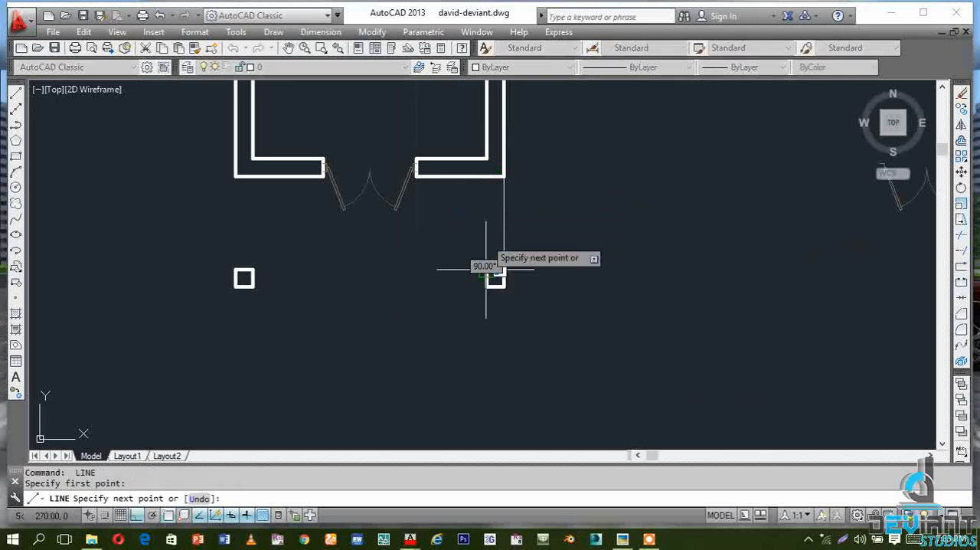
left_click(485, 176)
key("Escape")
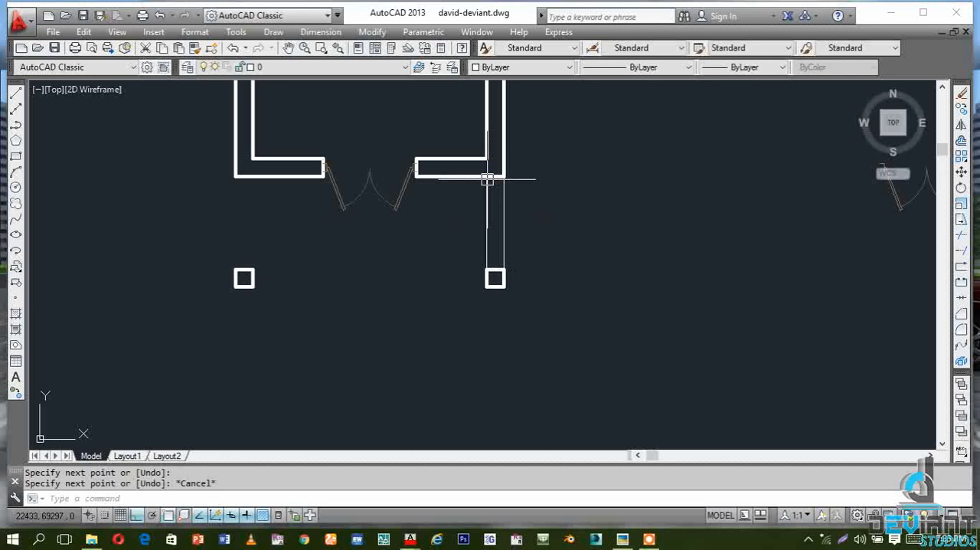
Draw two horizontal lines joining the upper and lower edges of the east and west columns
key("Return")
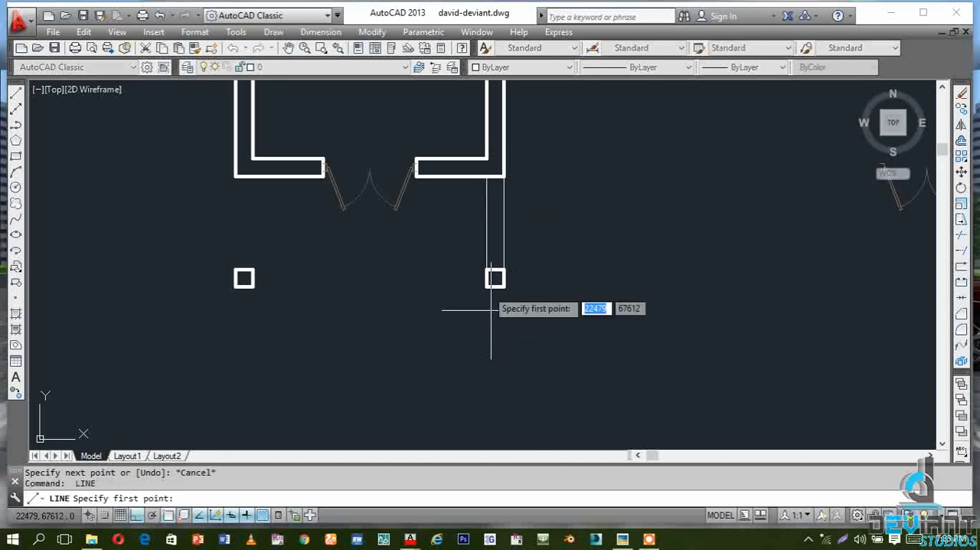
left_click(486, 265)
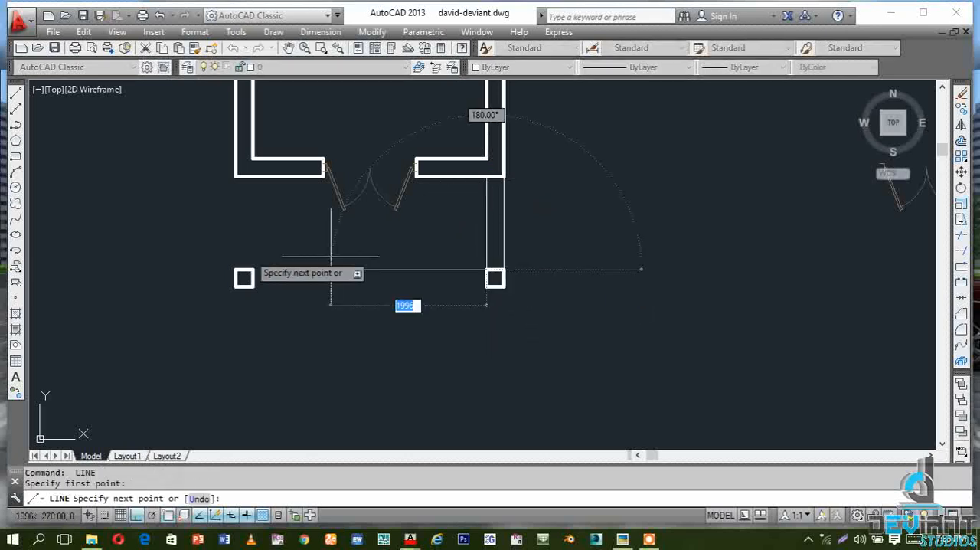
left_click(252, 270)
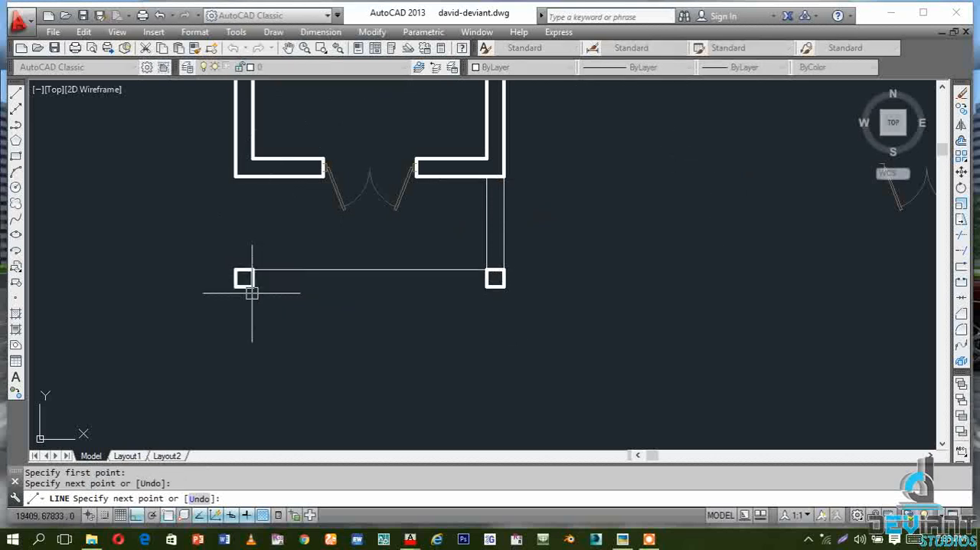
key("Escape")
key("Return")
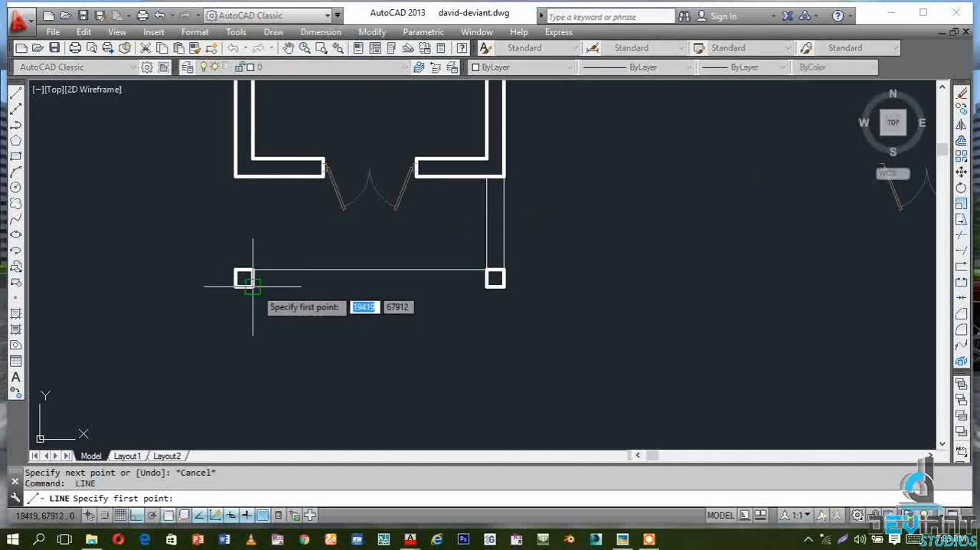
left_click(254, 270)
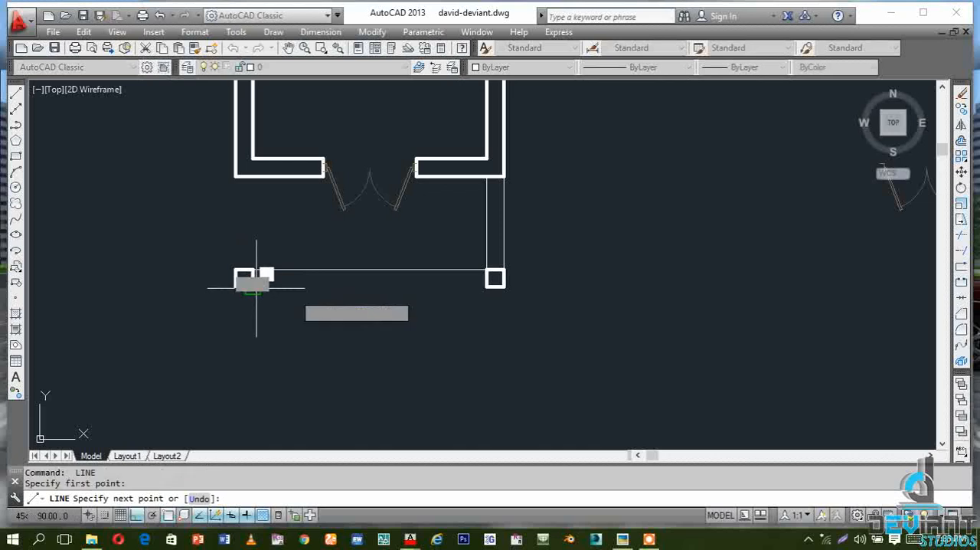
left_click(487, 287)
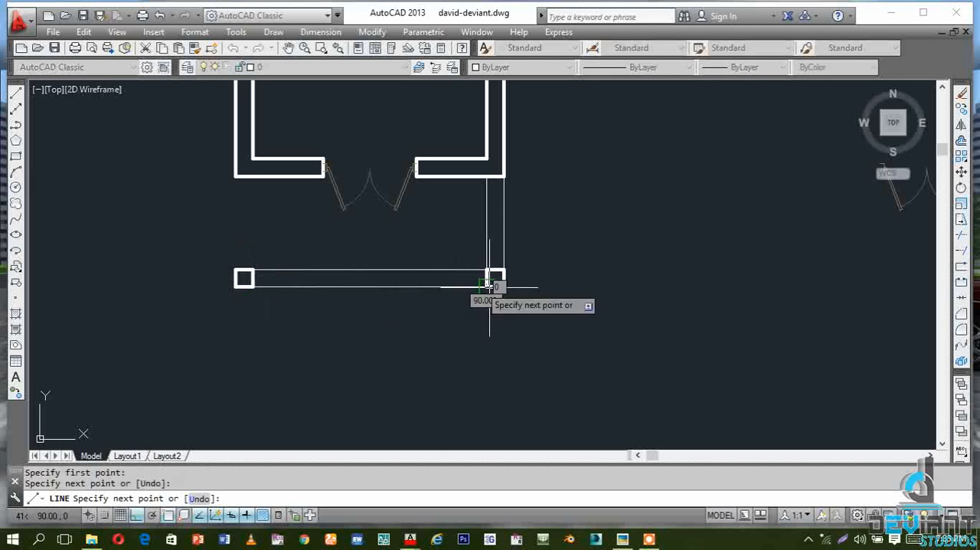
key("Escape")
Draw two vertical lines joining the outer and inner edges of the west column to the door wall above
key("space")
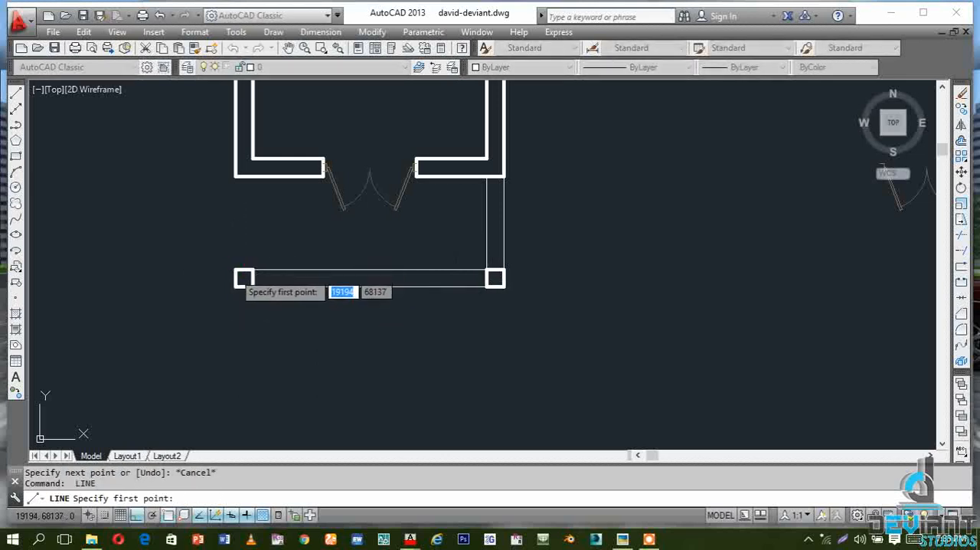
left_click(236, 268)
left_click(236, 176)
key("Escape")
key("space")
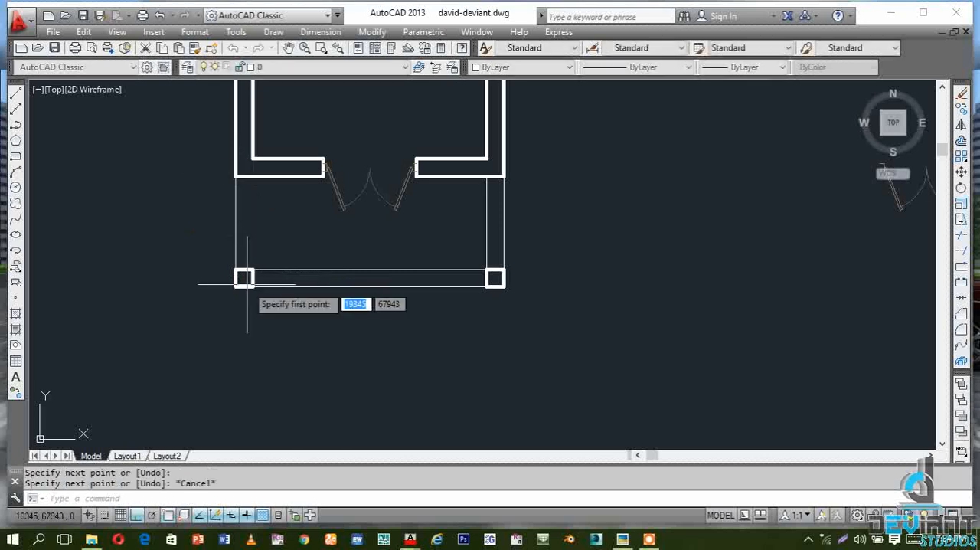
left_click(253, 268)
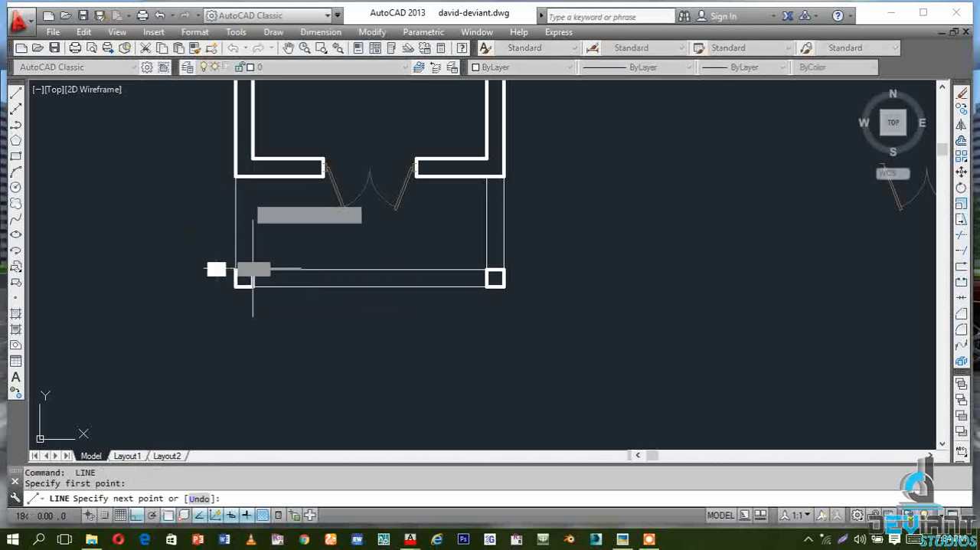
left_click(252, 175)
key("Escape")
scroll(229, 172, "up", 4)
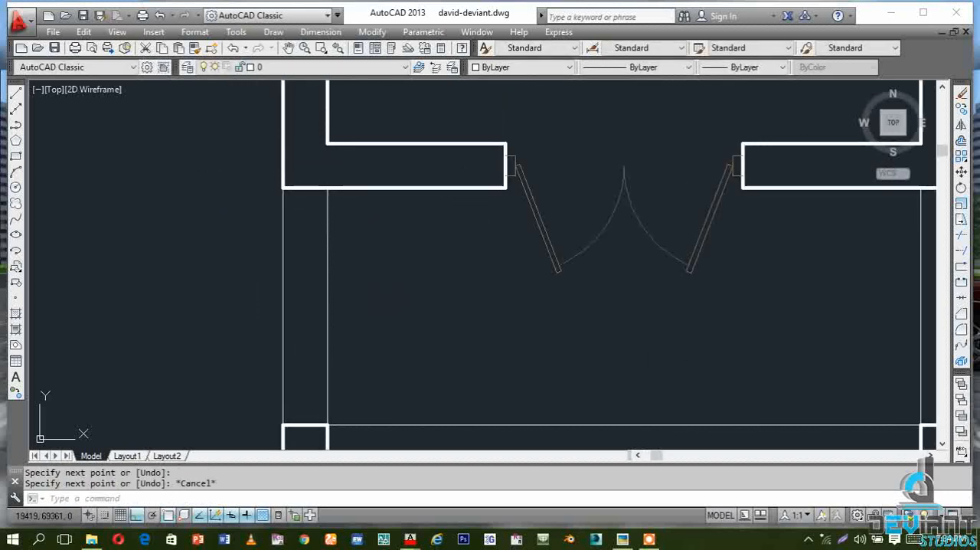
scroll(258, 196, "down", 4)
left_click(589, 274)
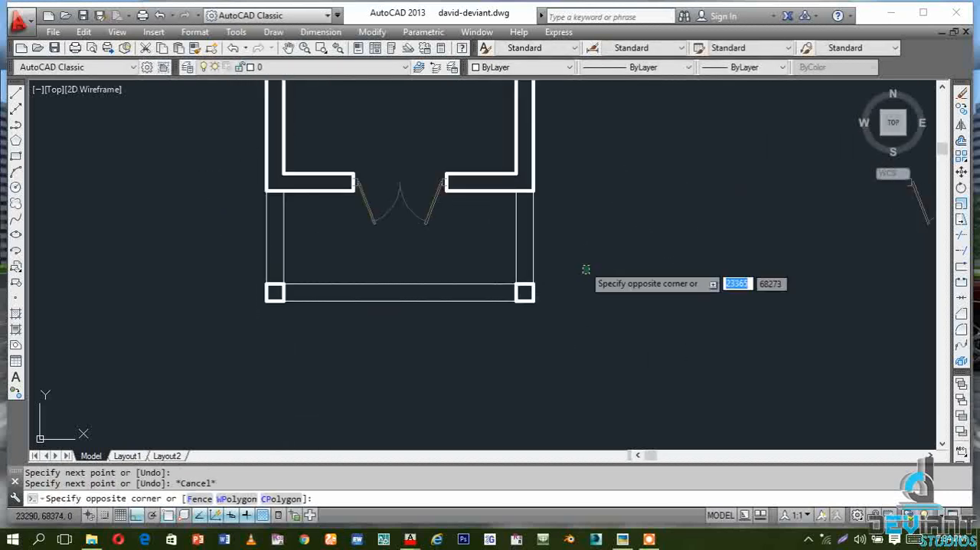
left_click(586, 263)
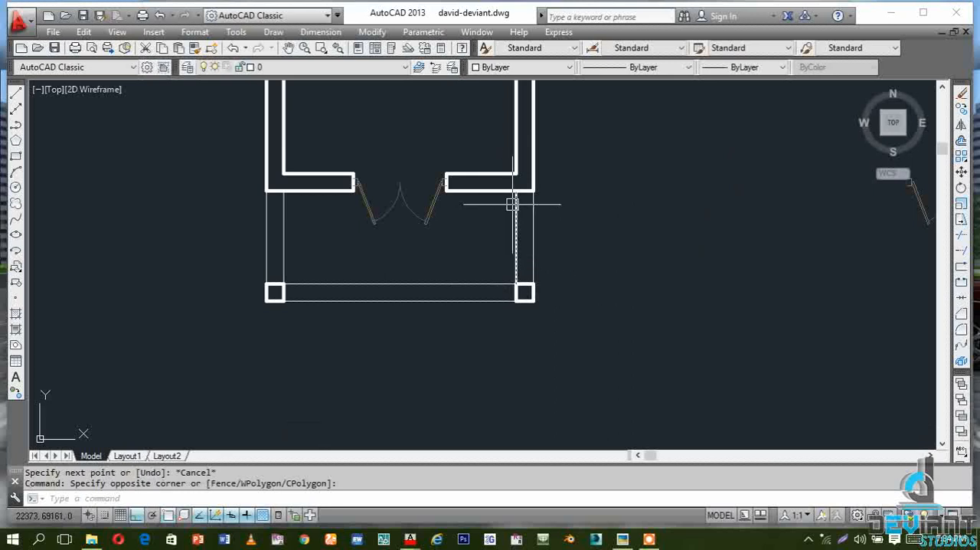
left_click(569, 258)
left_click(508, 232)
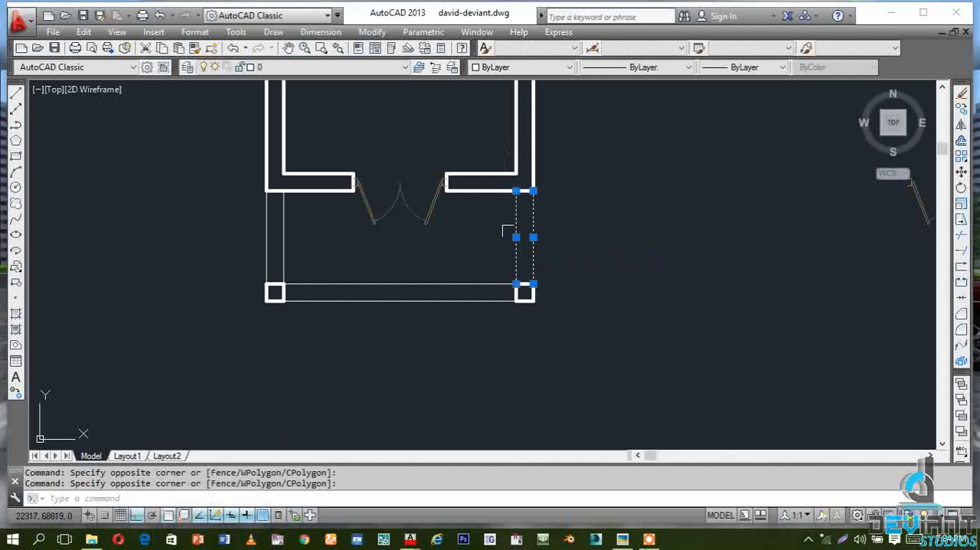
left_click(453, 348)
left_click(420, 280)
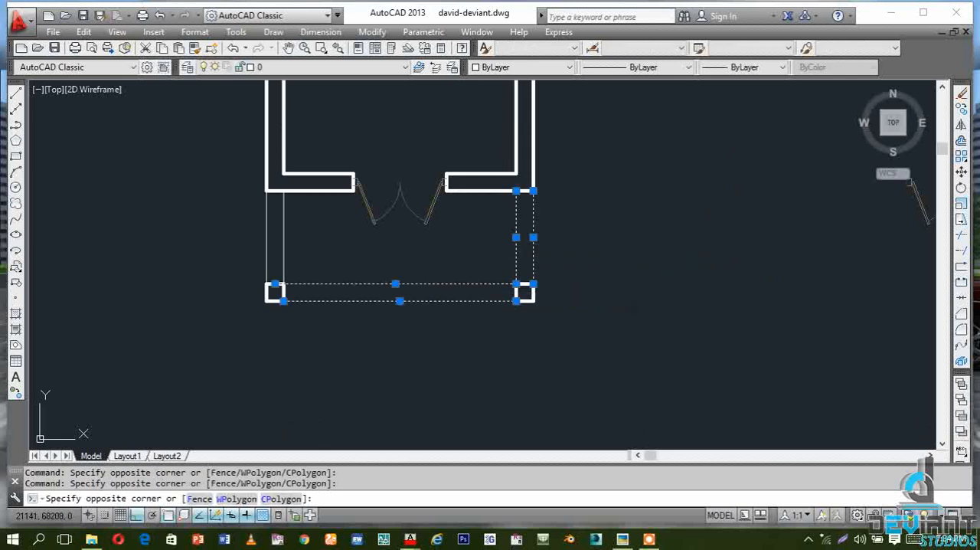
left_click(335, 273)
left_click(241, 240)
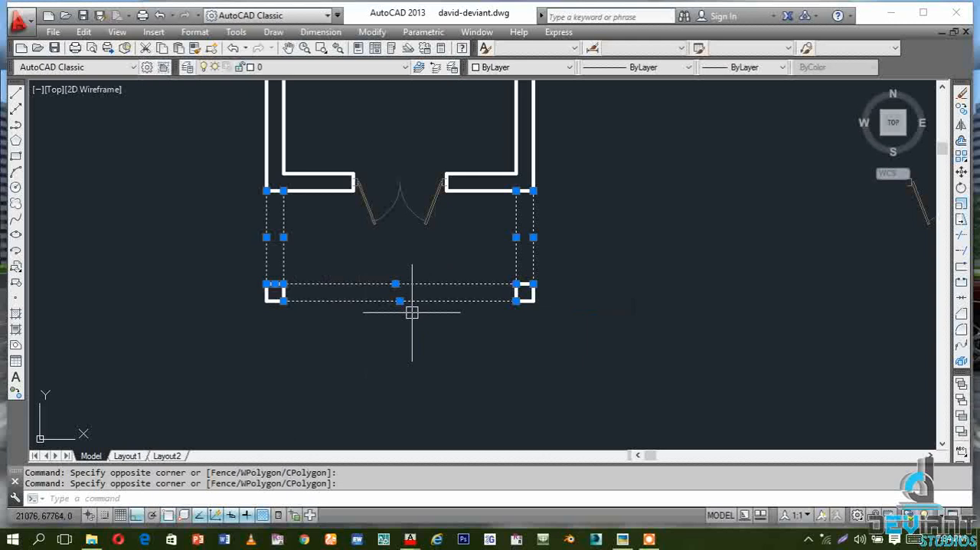
Load every linetype from acad.lin into the drawing, reloading all selected linetypes that already exist
left_click(687, 68)
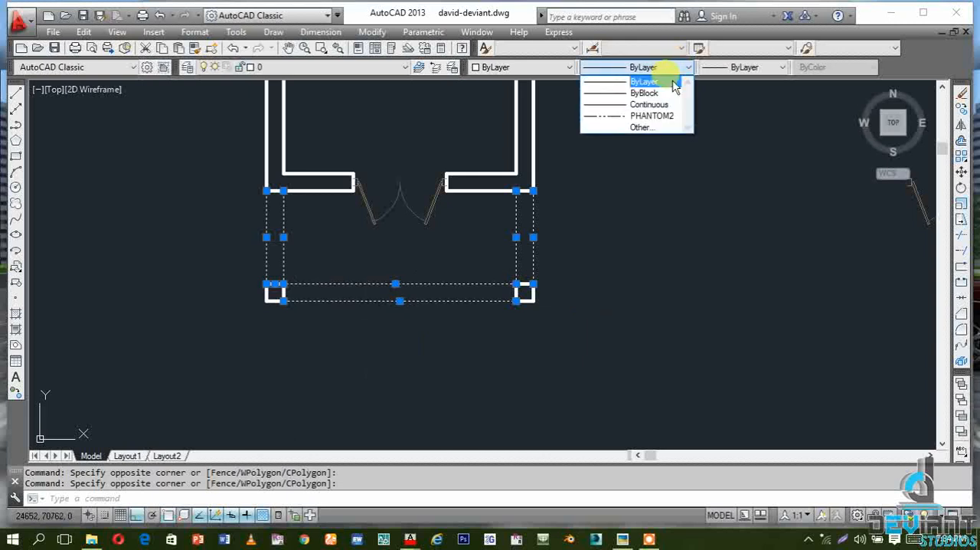
left_click(642, 127)
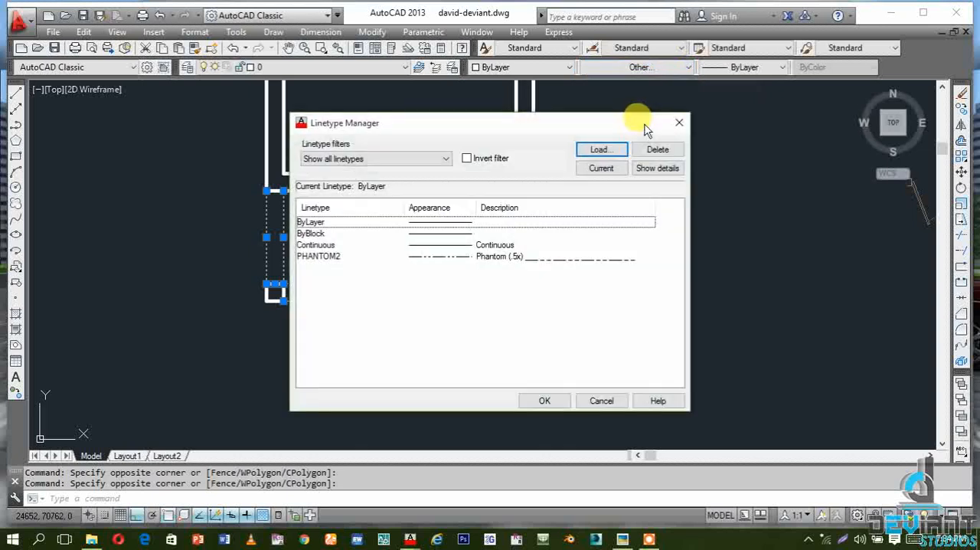
left_click(598, 151)
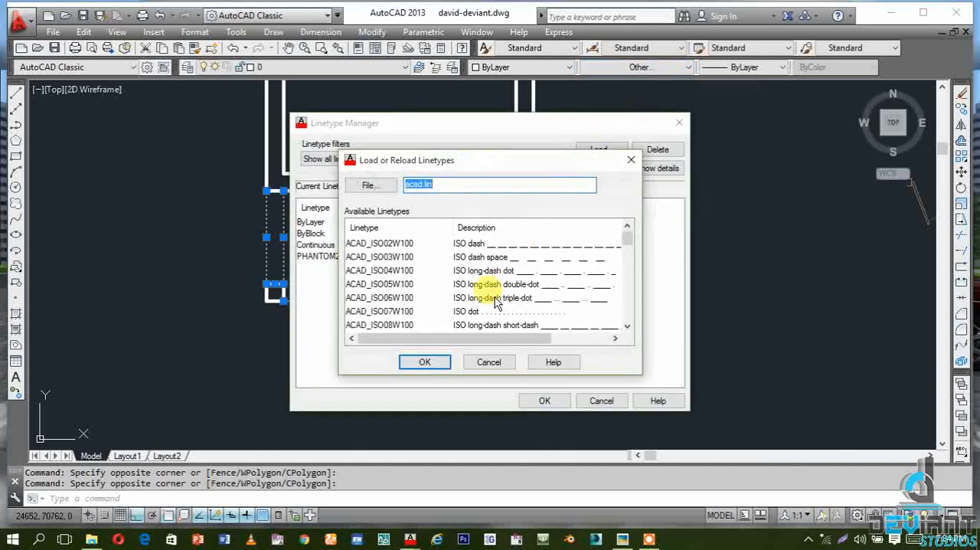
left_click(375, 244)
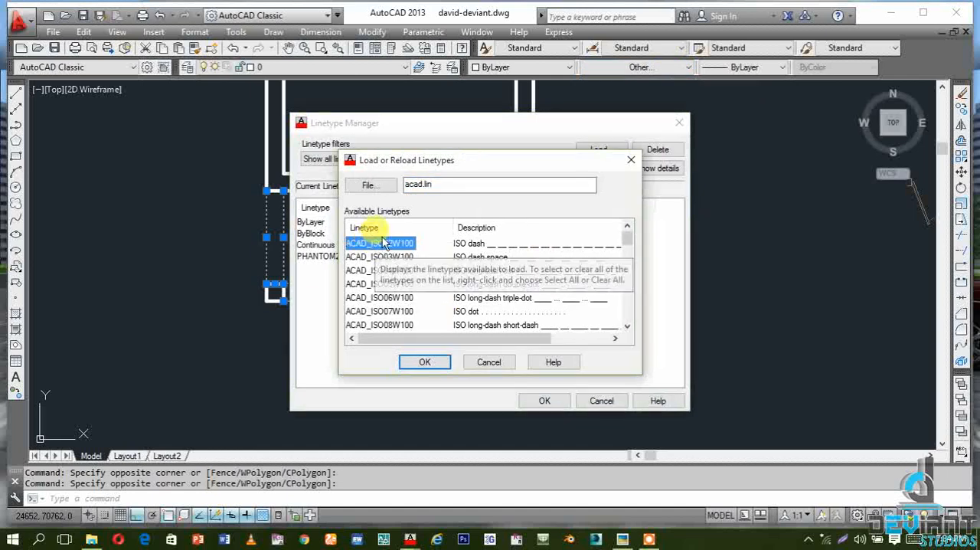
key("ctrl+a")
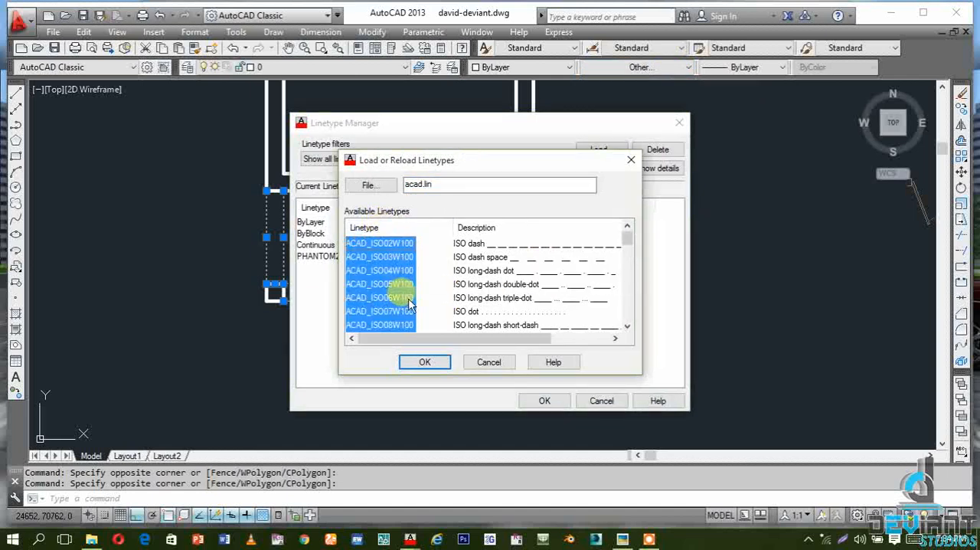
left_click(437, 359)
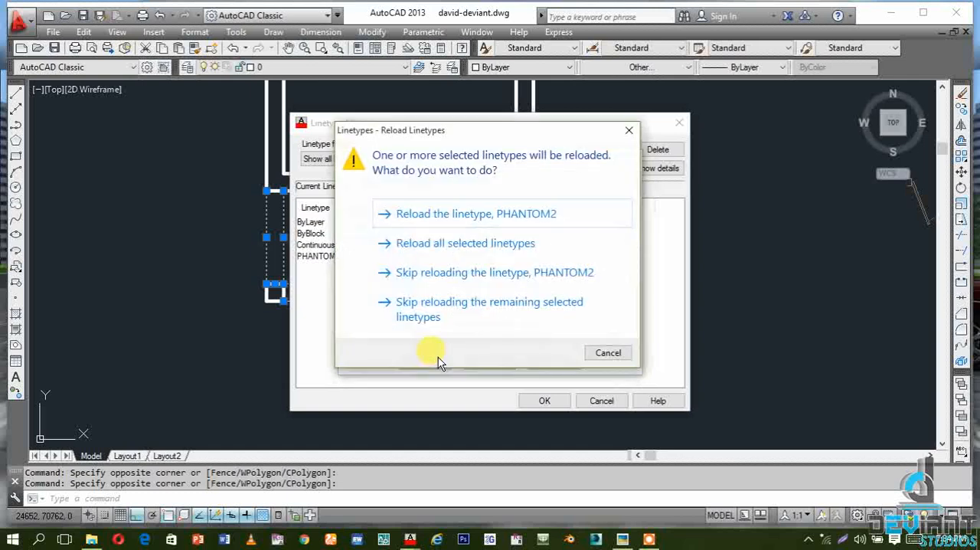
left_click(482, 245)
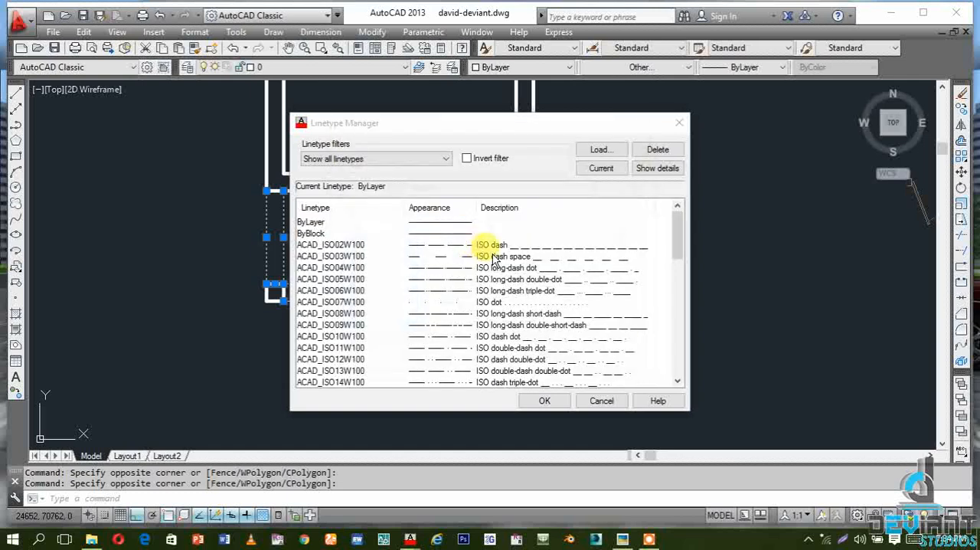
left_click(545, 404)
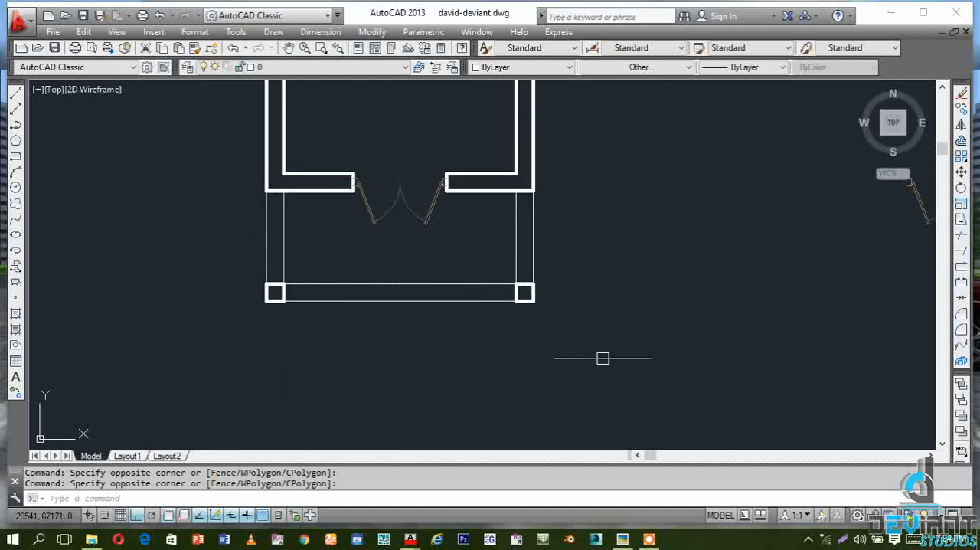
Change the six thin lines linking the porch columns and the door wall to the DASHED2 linetype
left_click(573, 254)
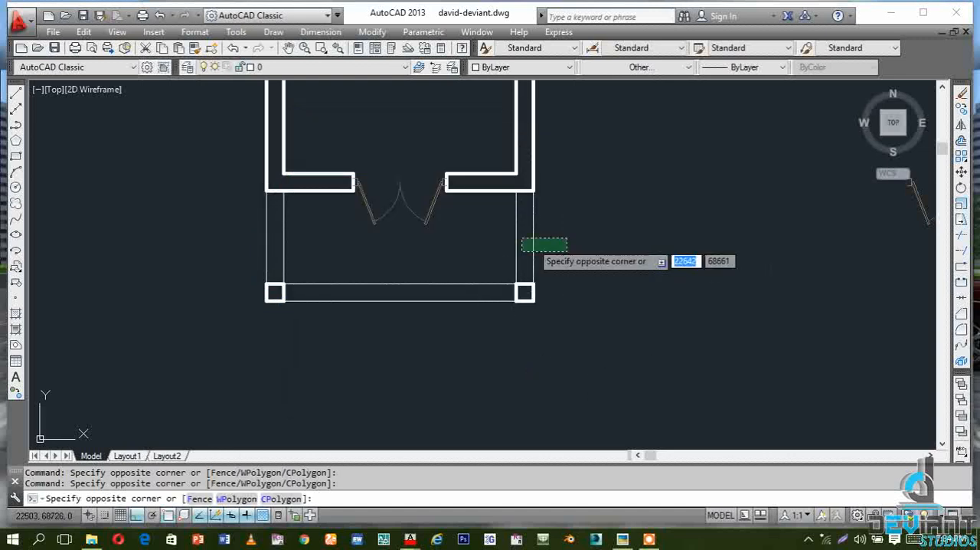
left_click(505, 233)
left_click(455, 359)
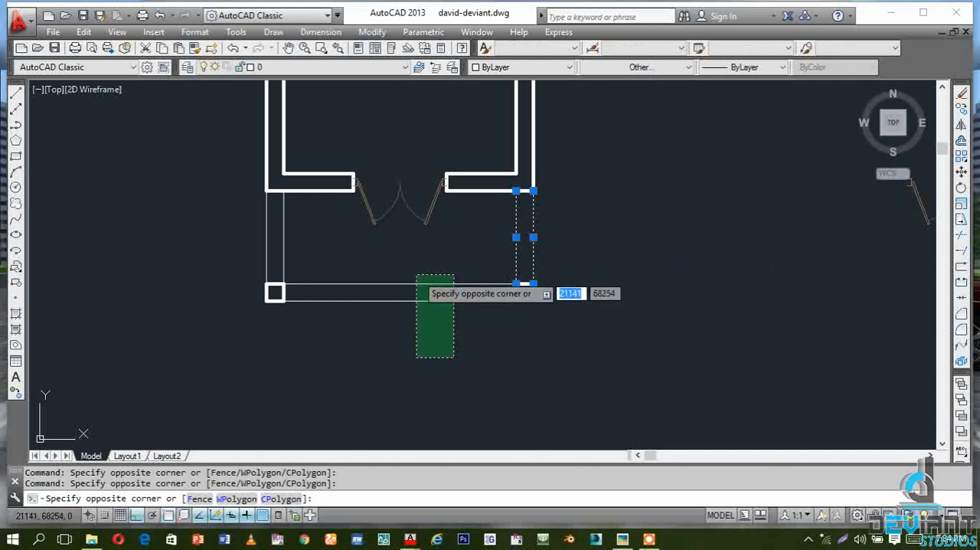
left_click(410, 273)
left_click(327, 272)
left_click(230, 244)
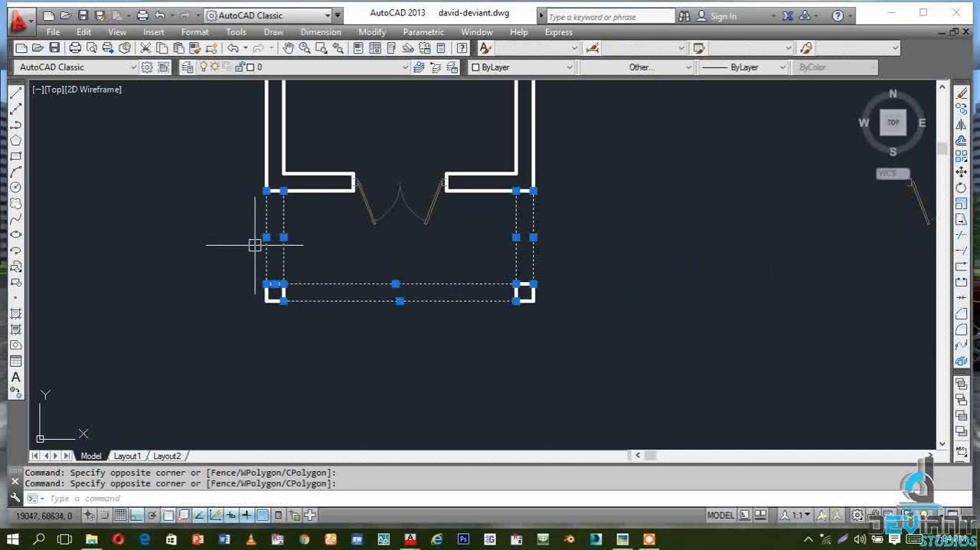
left_click(678, 66)
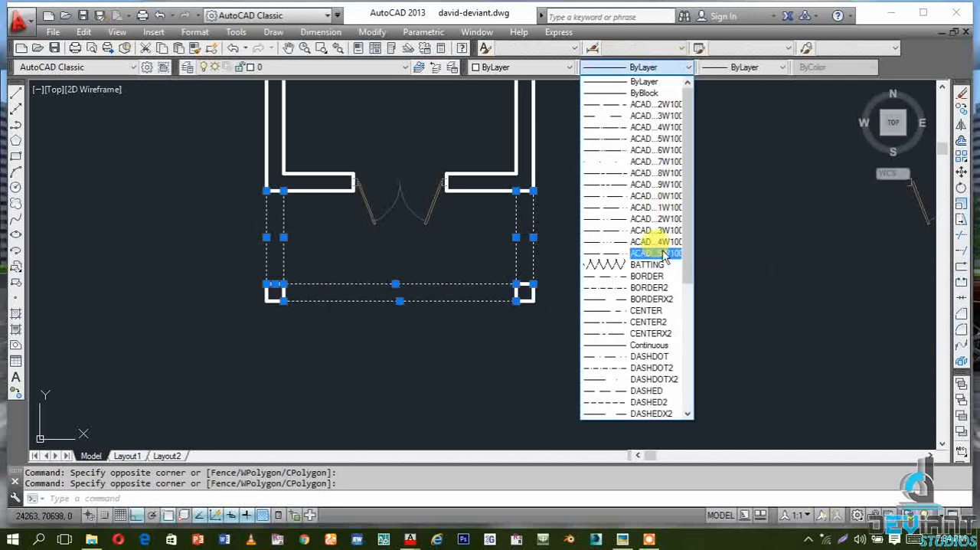
left_click(657, 402)
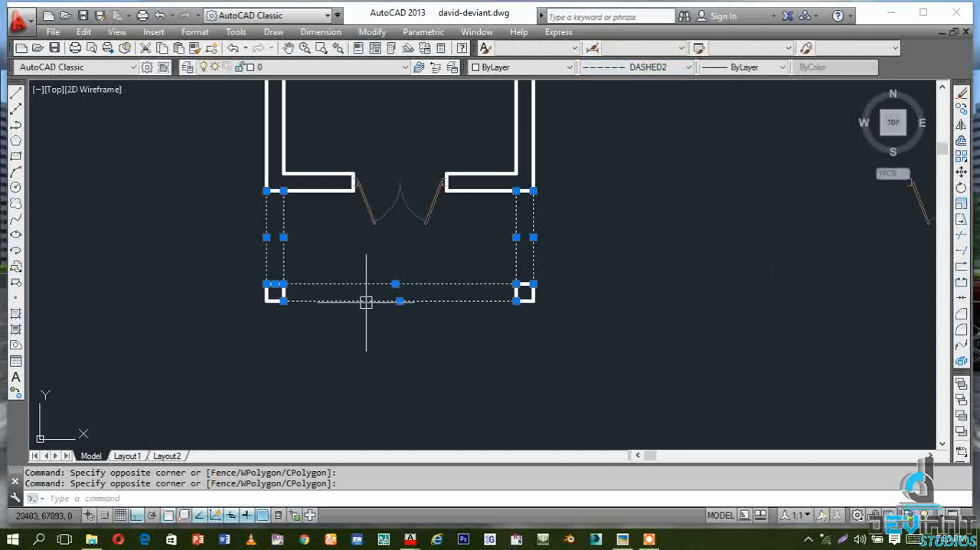
key("Escape")
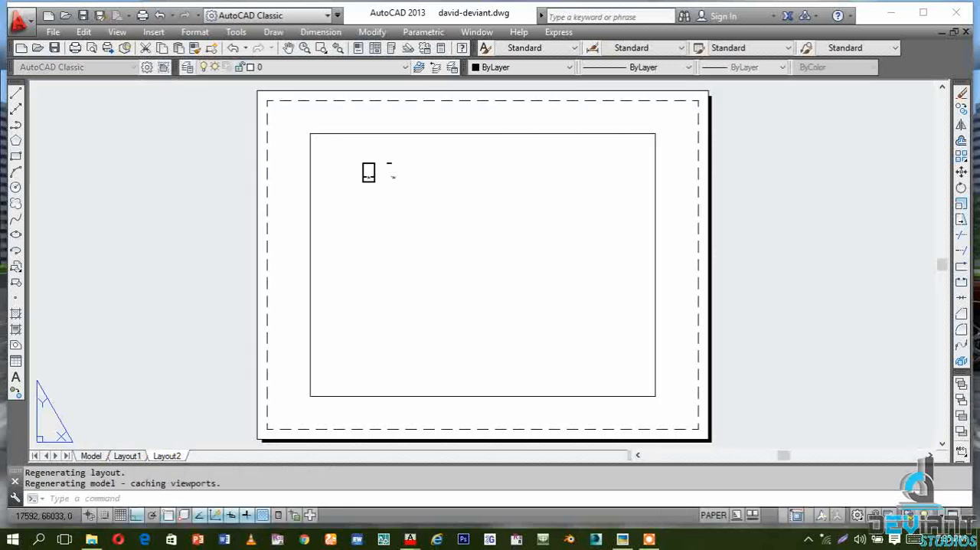
Examine how the porch lines display inside the Layout2 viewport at different zoom levels
double_click(436, 211)
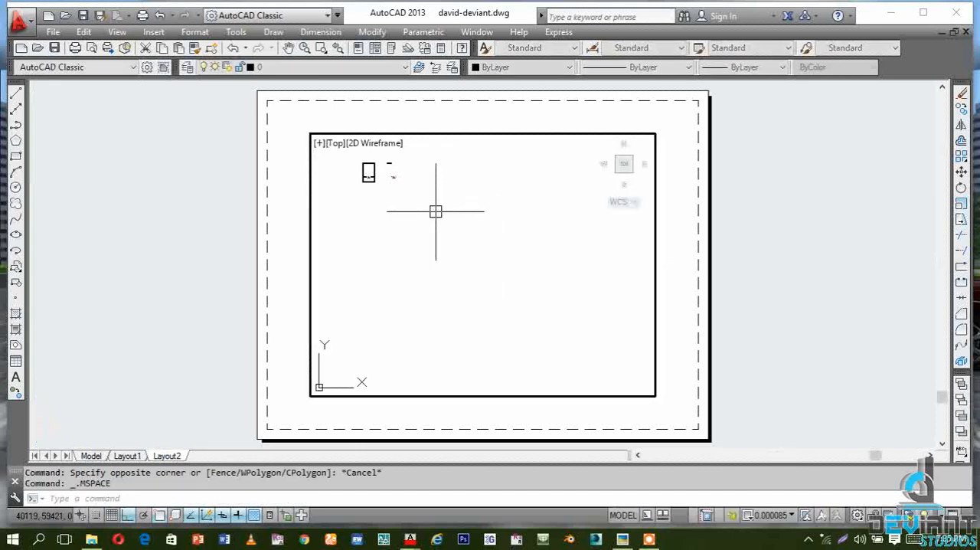
scroll(350, 170, "up", 2)
scroll(363, 160, "up", 5)
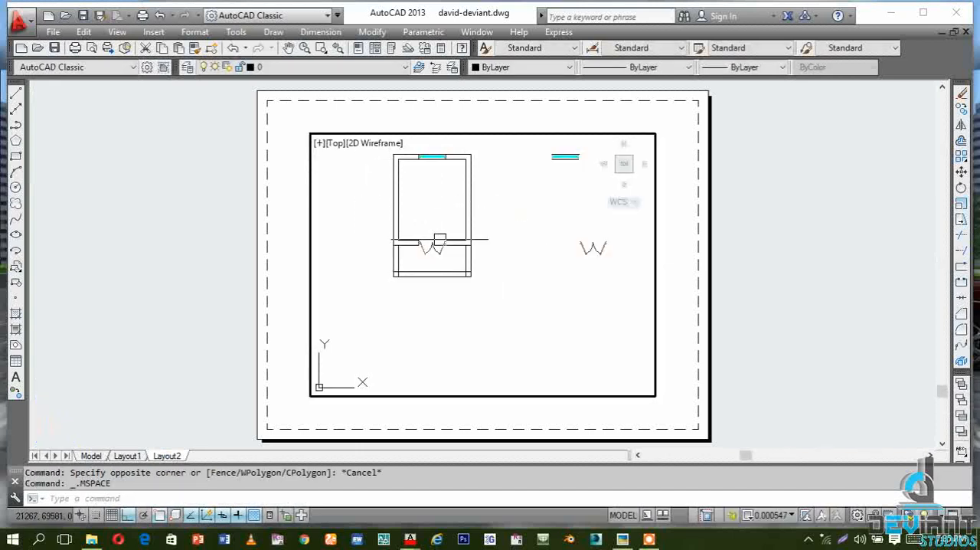
scroll(415, 268, "up", 3)
scroll(348, 234, "up", 5)
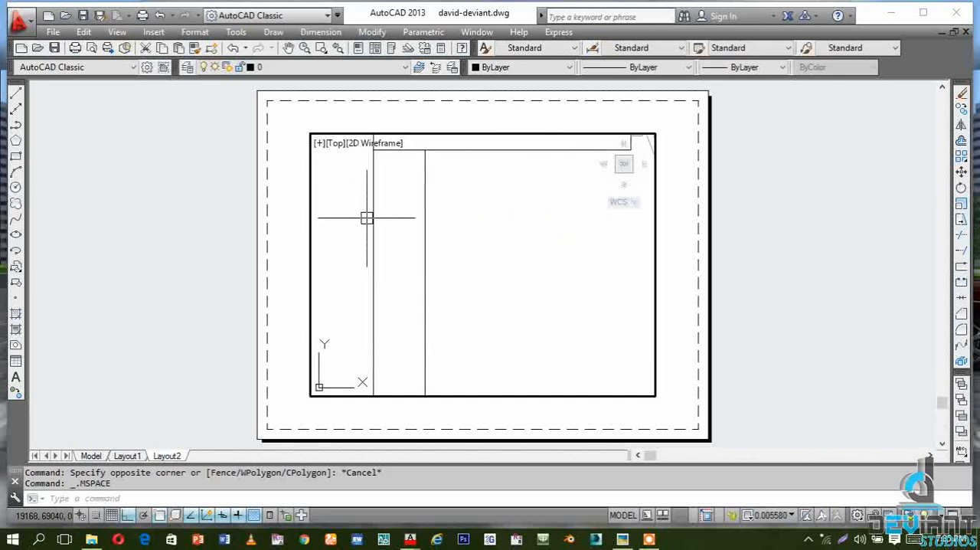
scroll(382, 207, "down", 5)
scroll(510, 184, "up", 2)
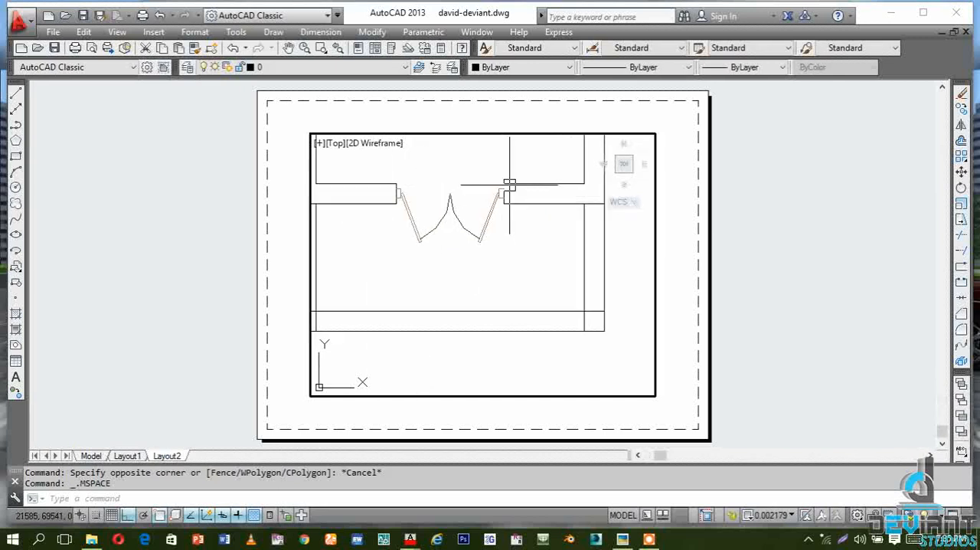
scroll(507, 239, "down", 2)
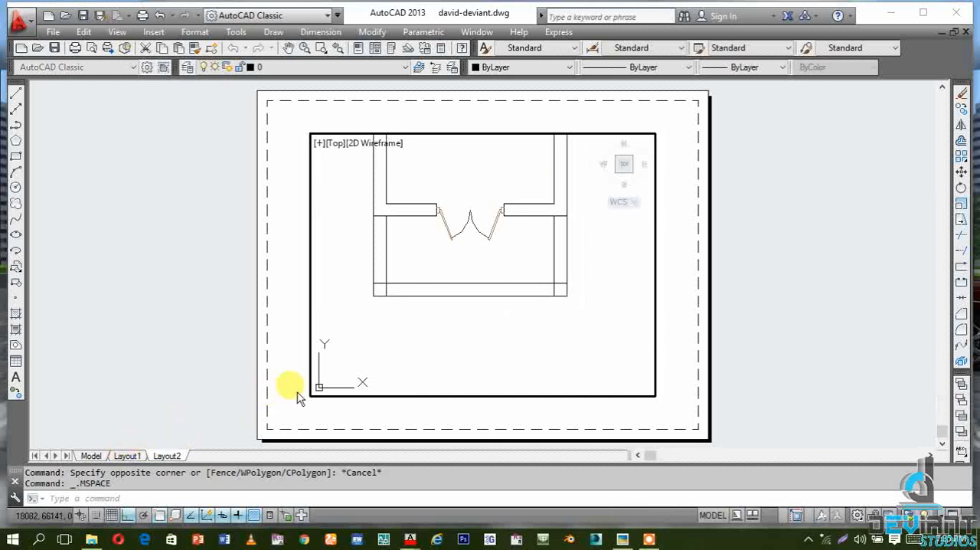
Check the porch linetype display in Layout1 and return to model space
left_click(127, 455)
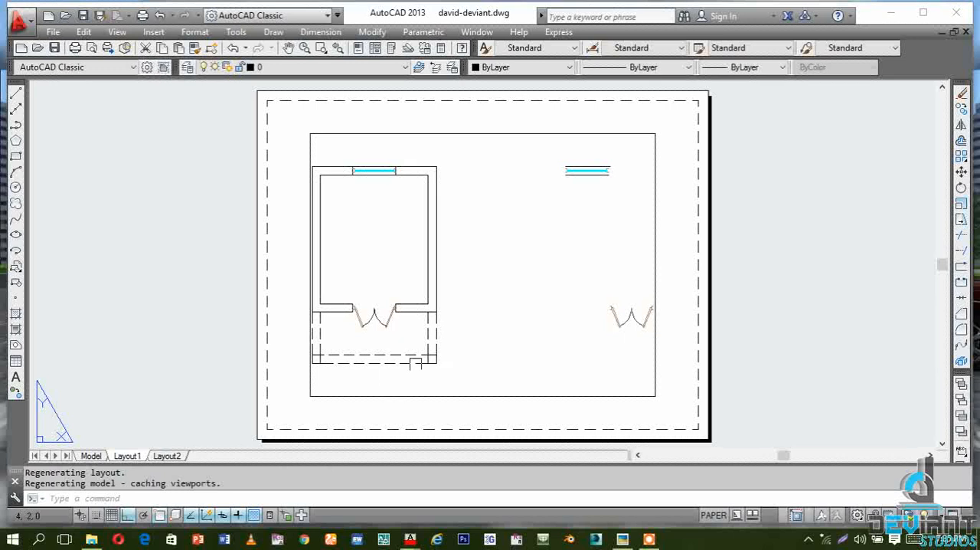
left_click(105, 453)
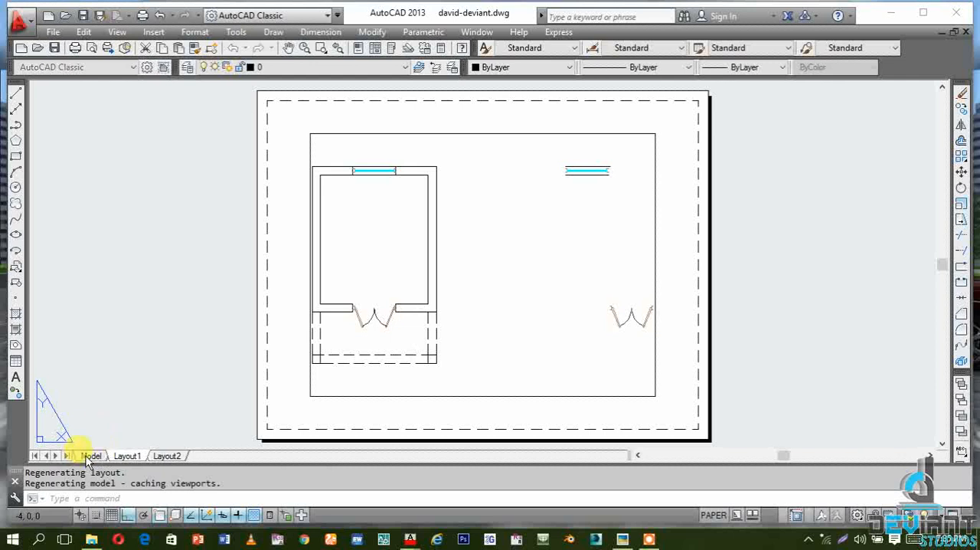
left_click(86, 456)
Start a hatch for the porch floor and choose the predefined ANGLE pattern
scroll(411, 357, "down", 3)
scroll(411, 337, "up", 4)
scroll(410, 309, "down", 1)
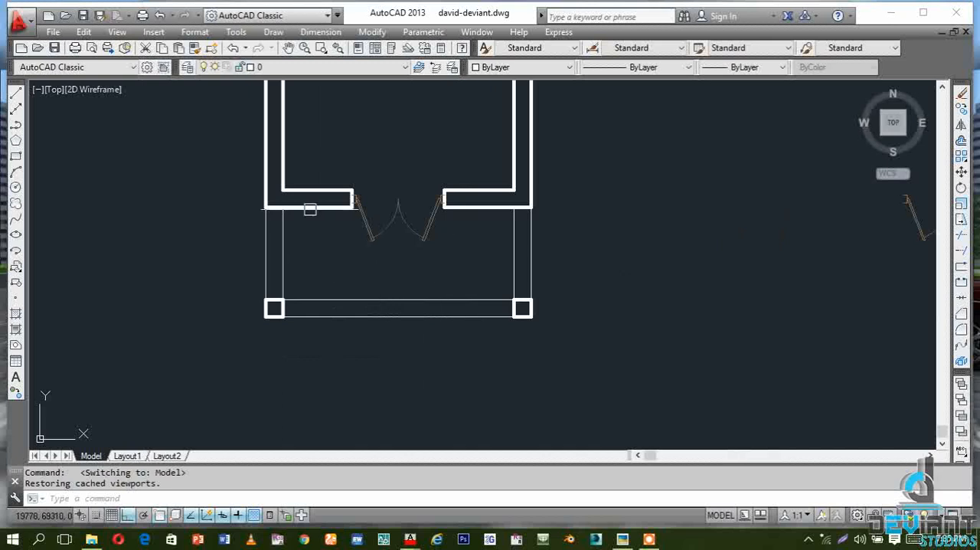
scroll(312, 205, "up", 2)
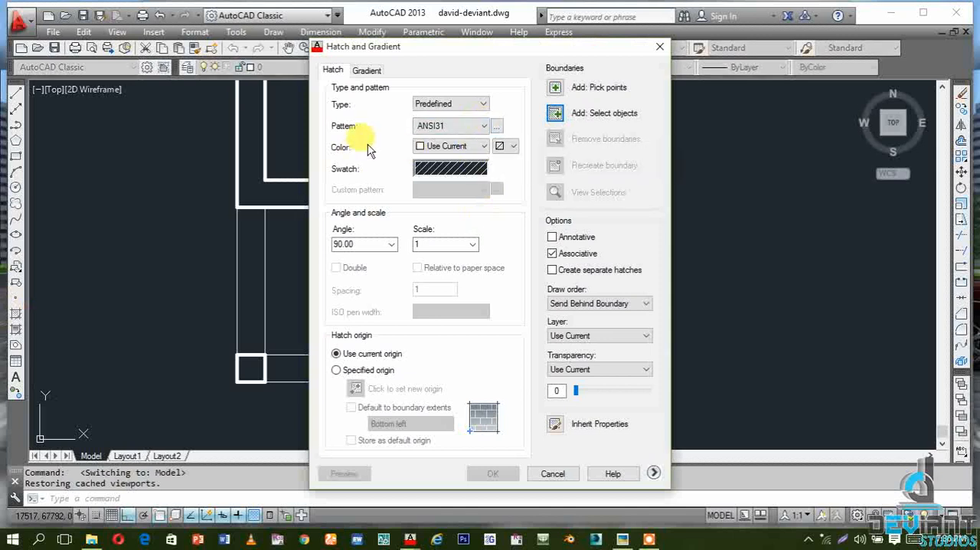
left_click(496, 127)
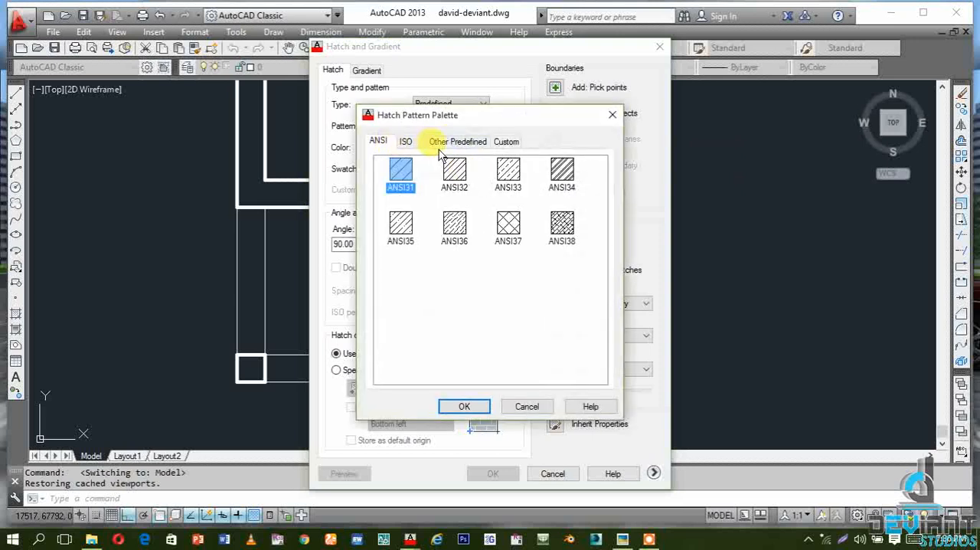
left_click(450, 146)
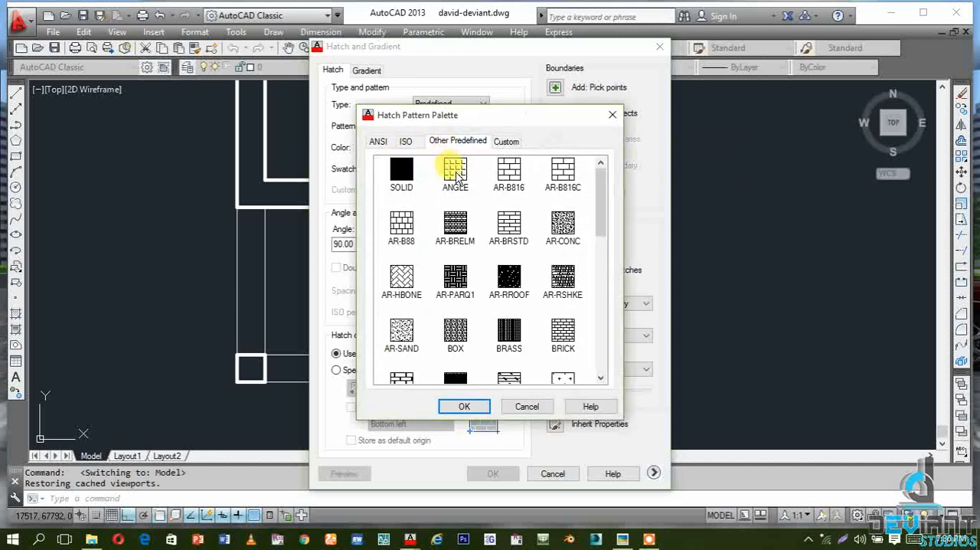
left_click(456, 175)
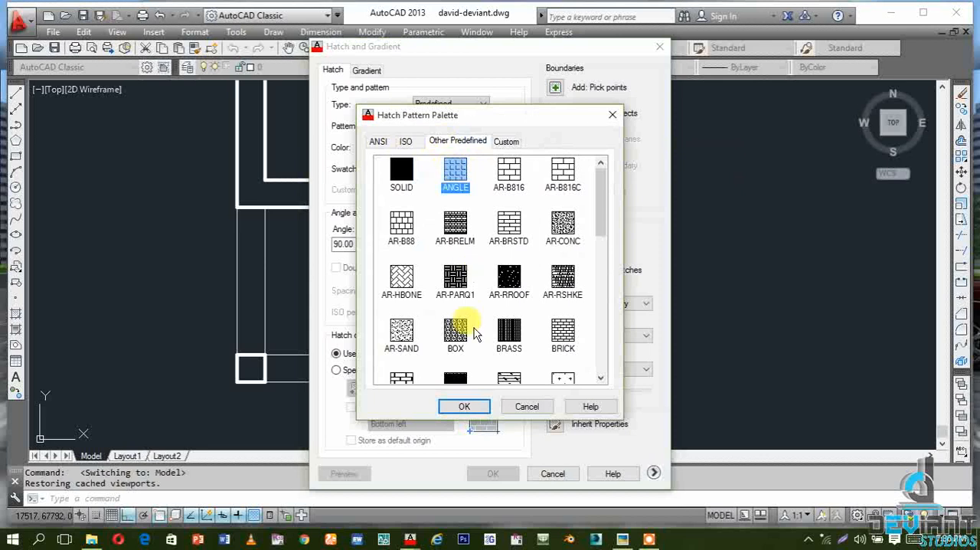
left_click(464, 407)
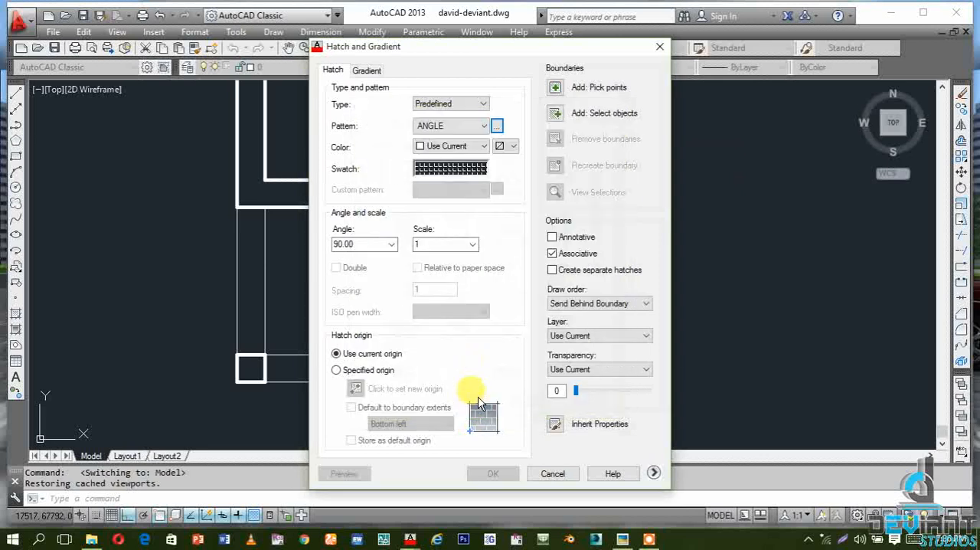
Hatch the porch floor between the columns and the door wall with the ANGLE pattern at a scale of 600
double_click(431, 245)
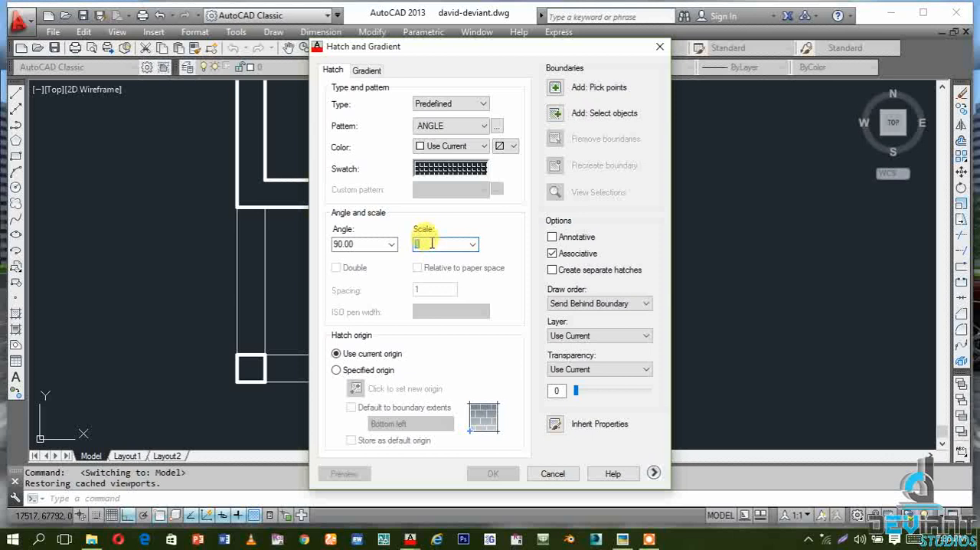
type("600")
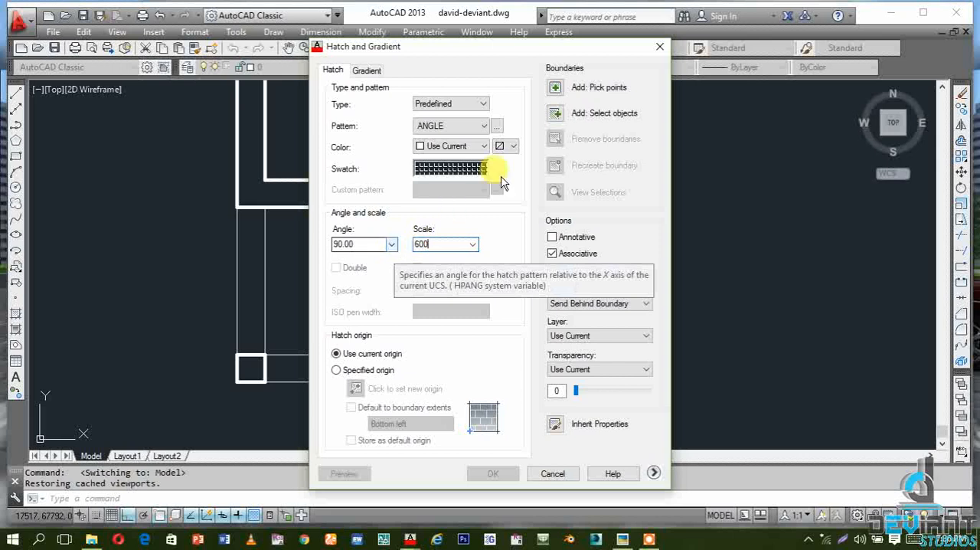
left_click(556, 87)
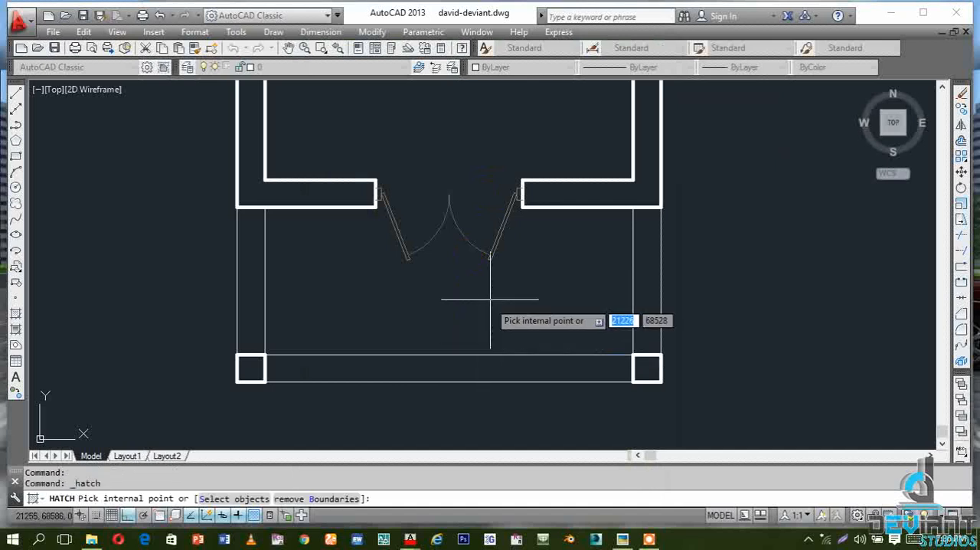
left_click(546, 287)
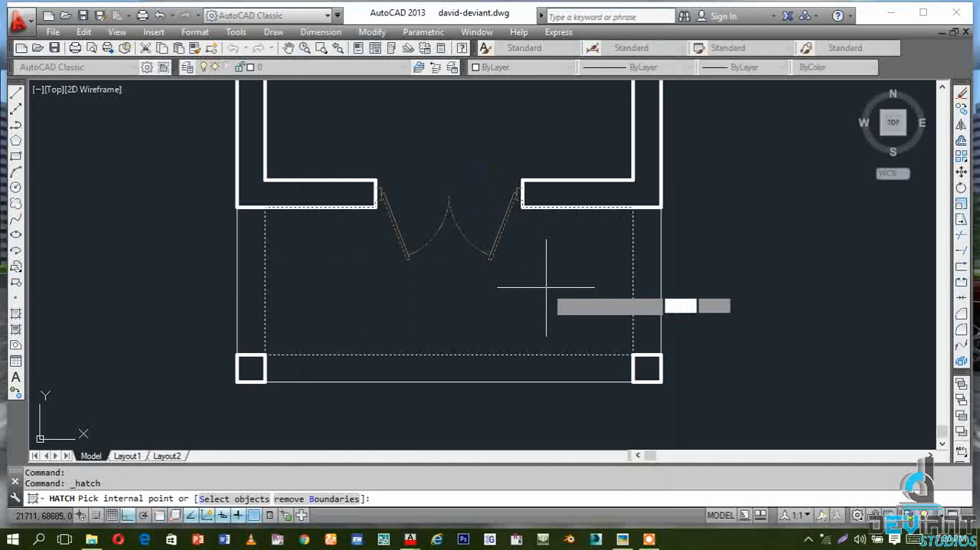
right_click(548, 290)
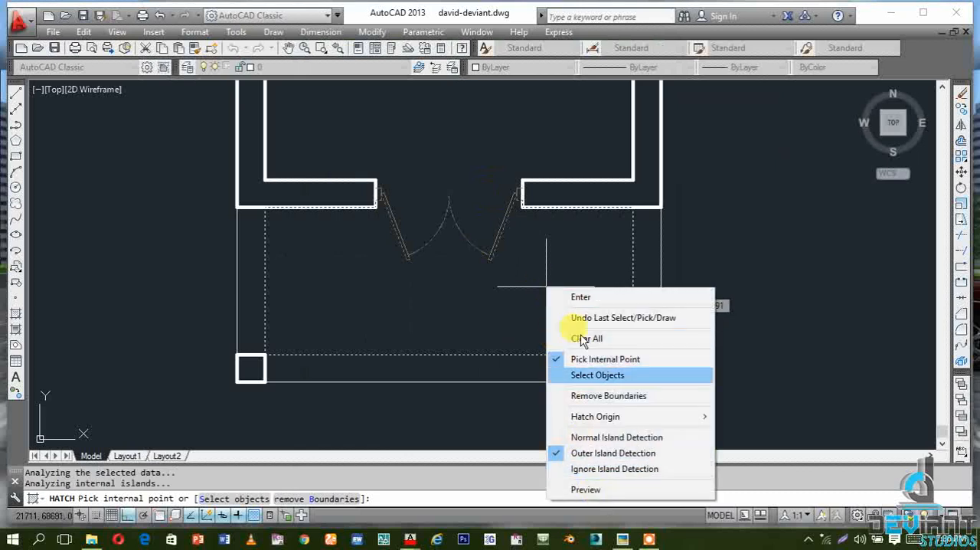
left_click(579, 297)
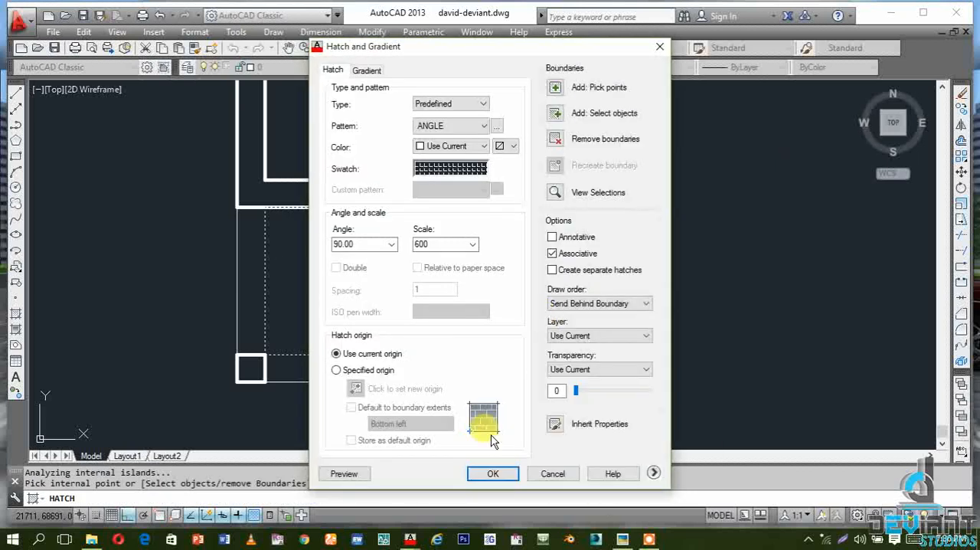
left_click(494, 473)
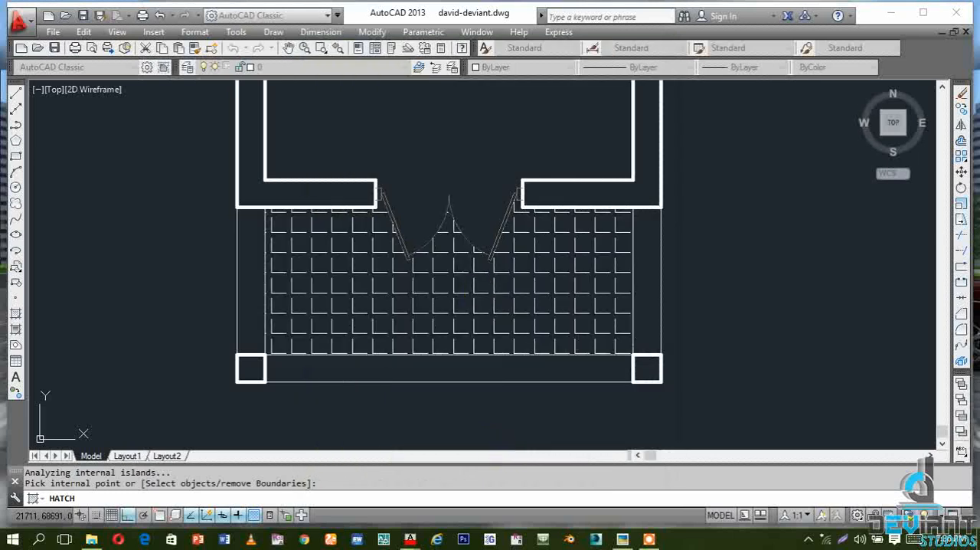
scroll(415, 255, "down", 3)
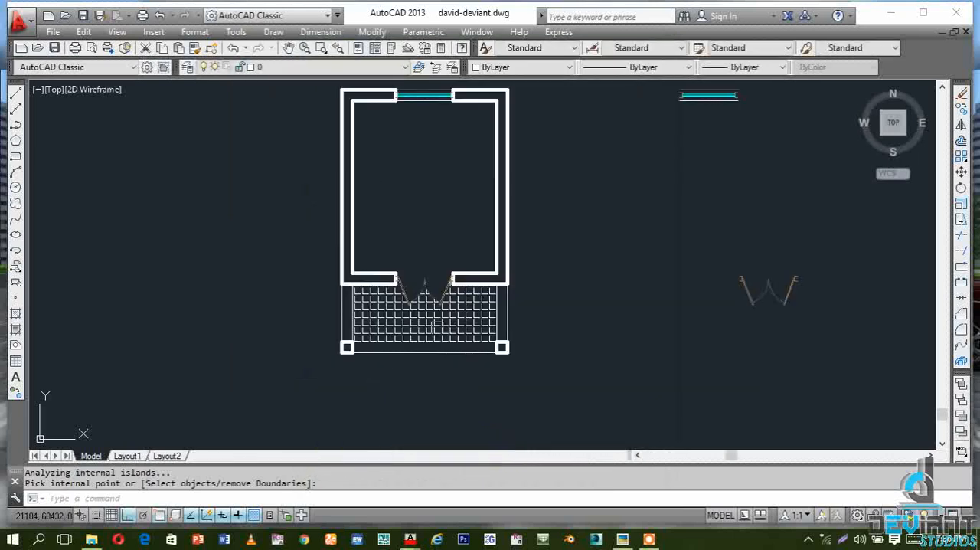
scroll(416, 382, "up", 3)
scroll(470, 345, "down", 2)
scroll(372, 345, "up", 2)
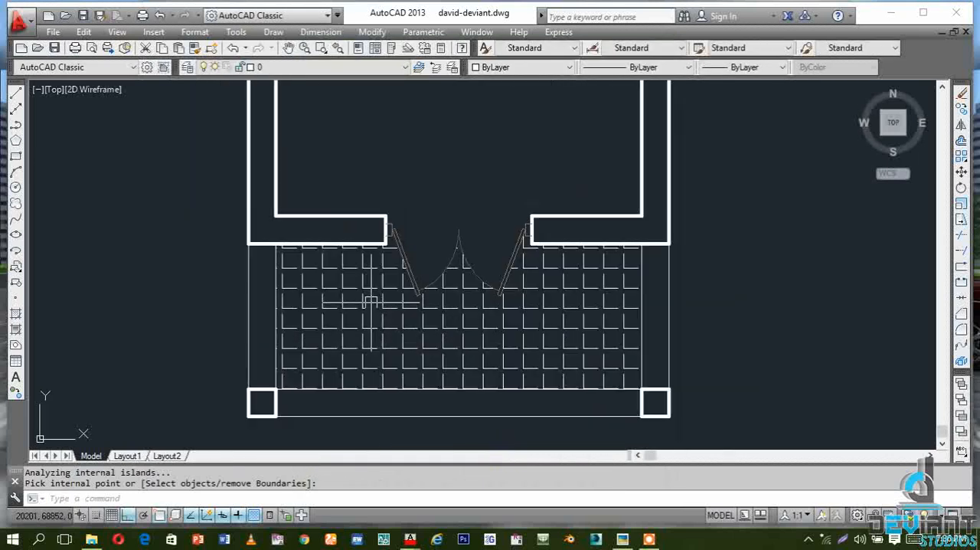
left_click(386, 305)
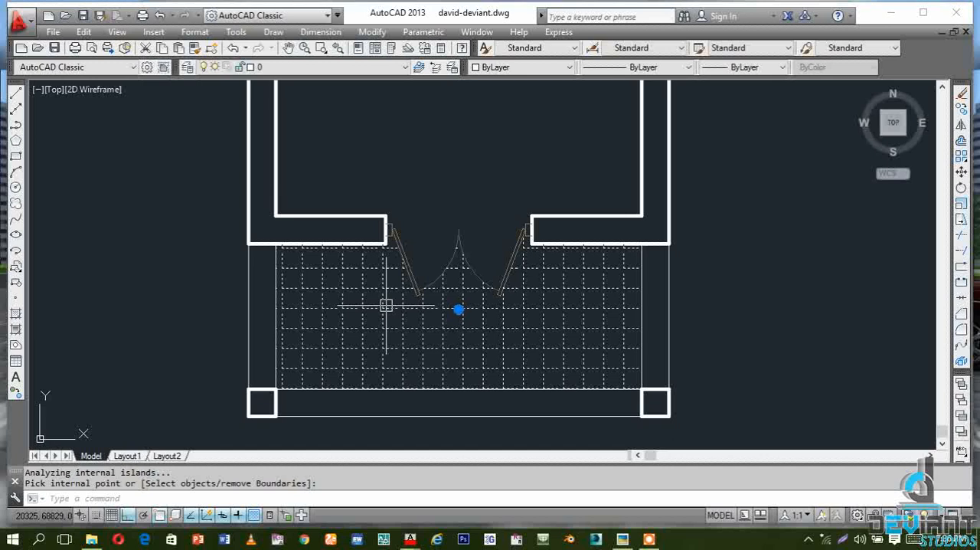
key("Return")
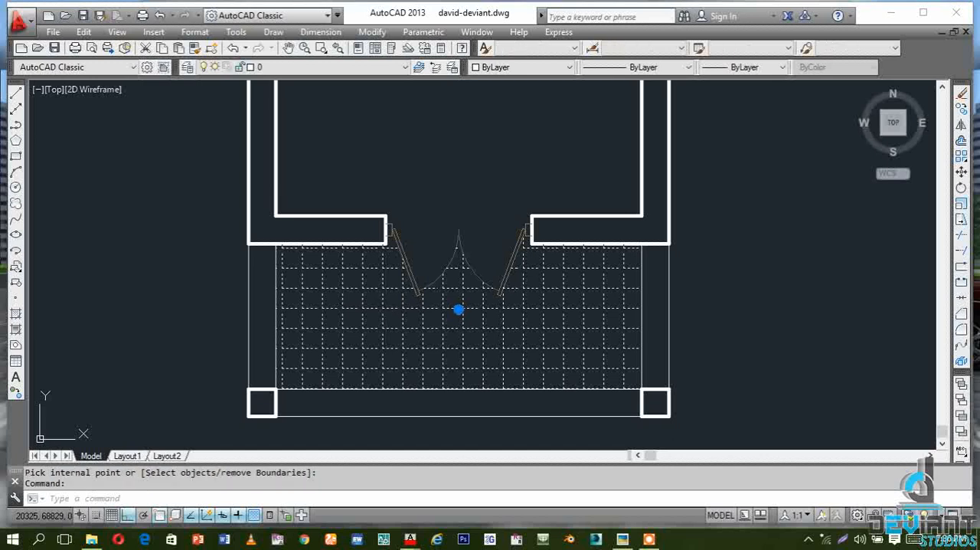
left_click(516, 408)
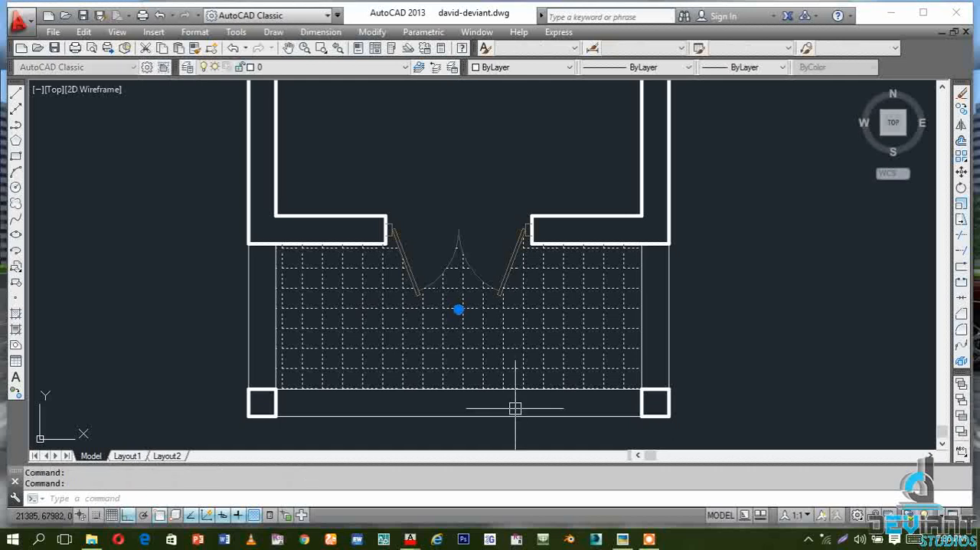
double_click(651, 334)
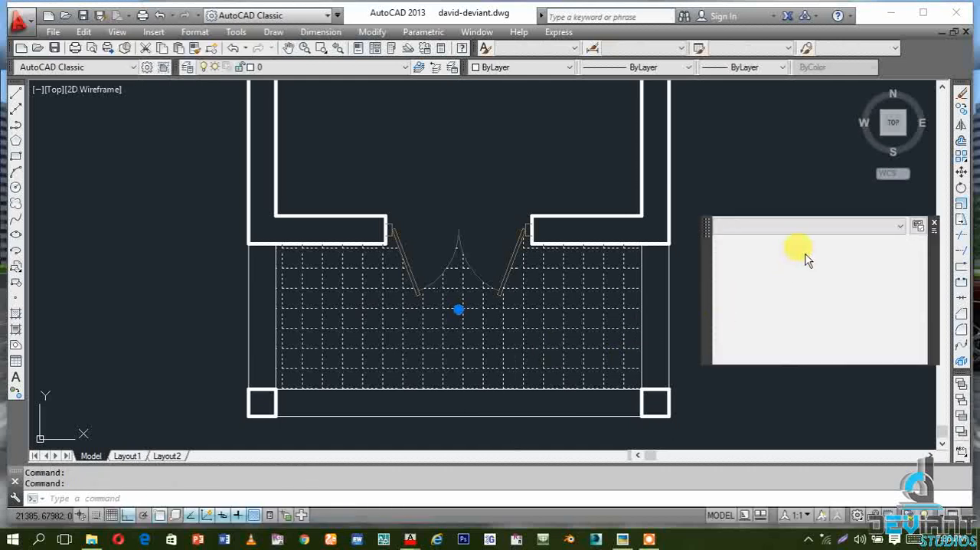
left_click(936, 225)
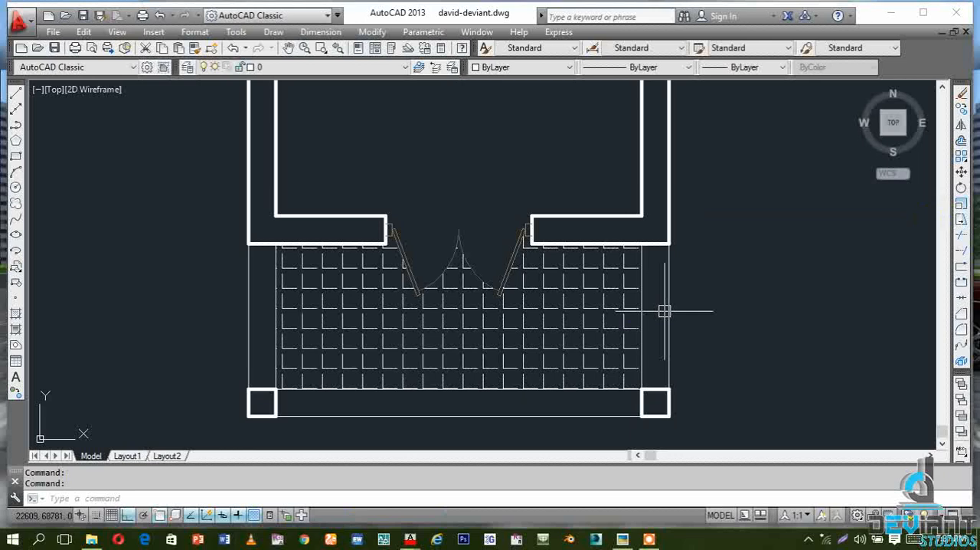
Set the angle of the porch floor hatch to 45 degrees in its properties
left_click(548, 348)
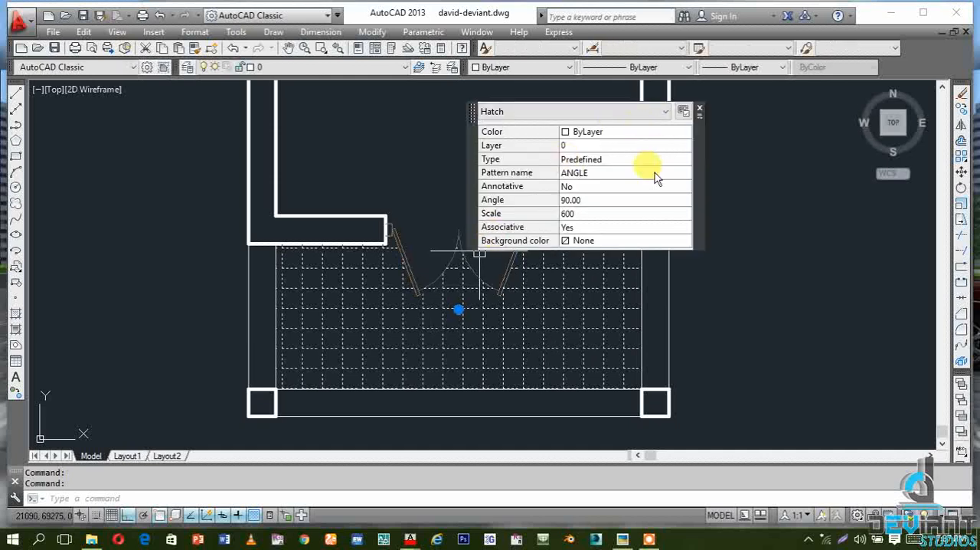
left_click(584, 199)
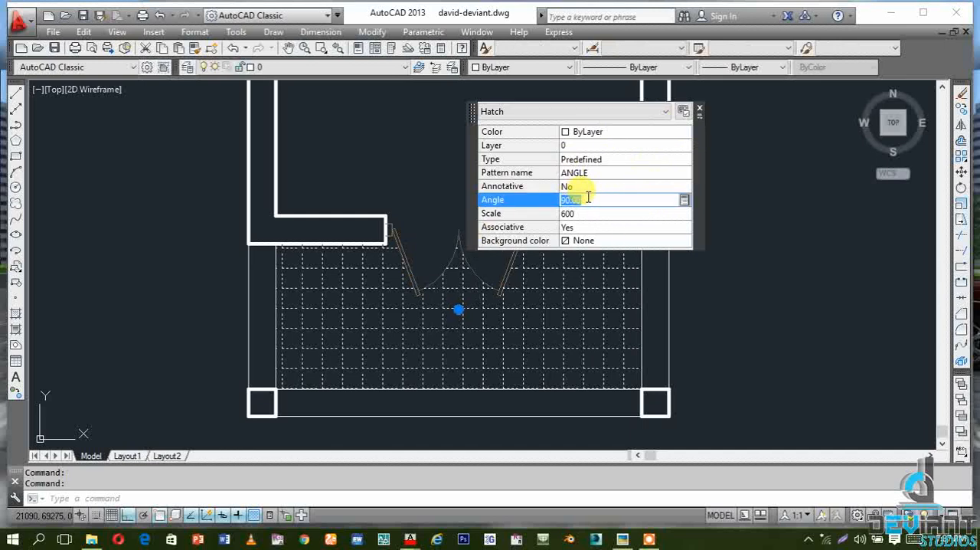
type("45")
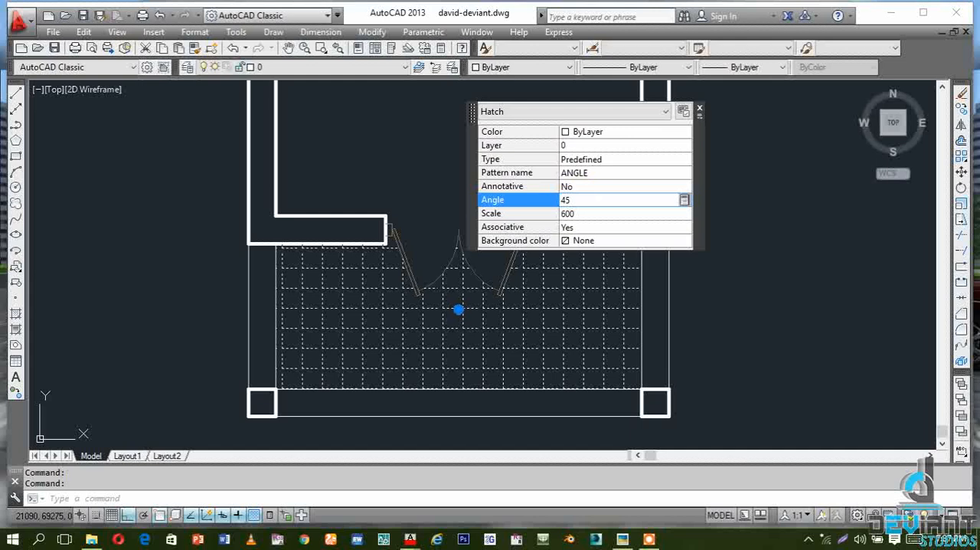
key("Tab")
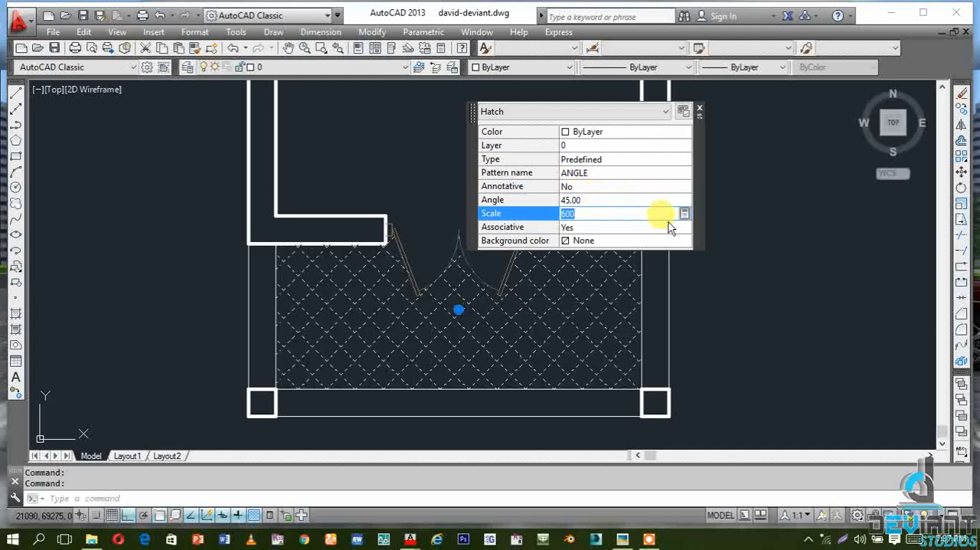
left_click(698, 111)
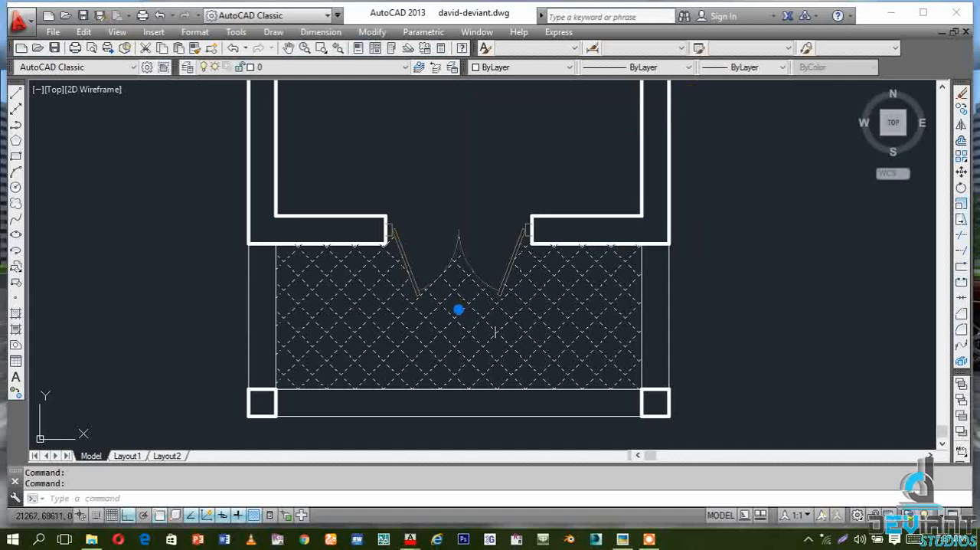
Change the color of the porch floor hatch to Color 251 and deselect it
left_click(569, 67)
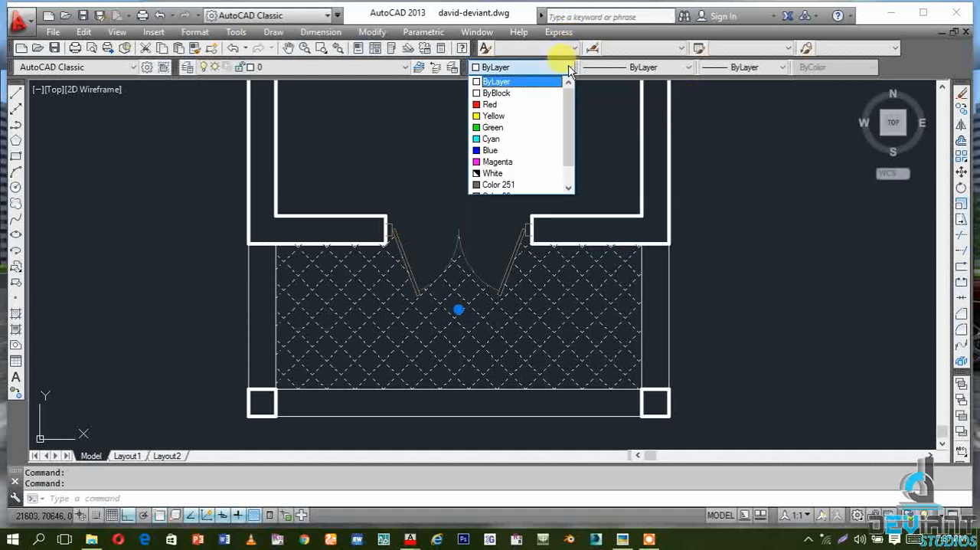
left_click(529, 184)
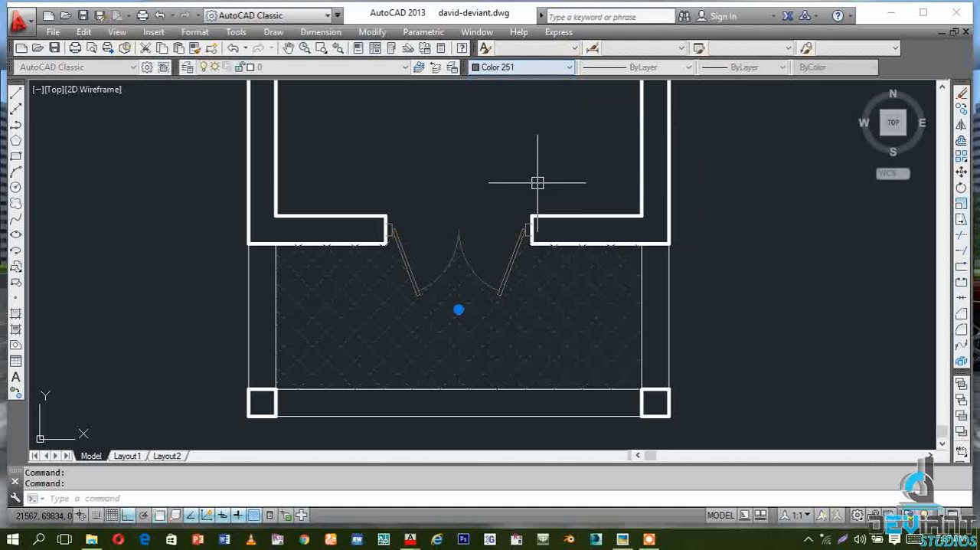
key("Escape")
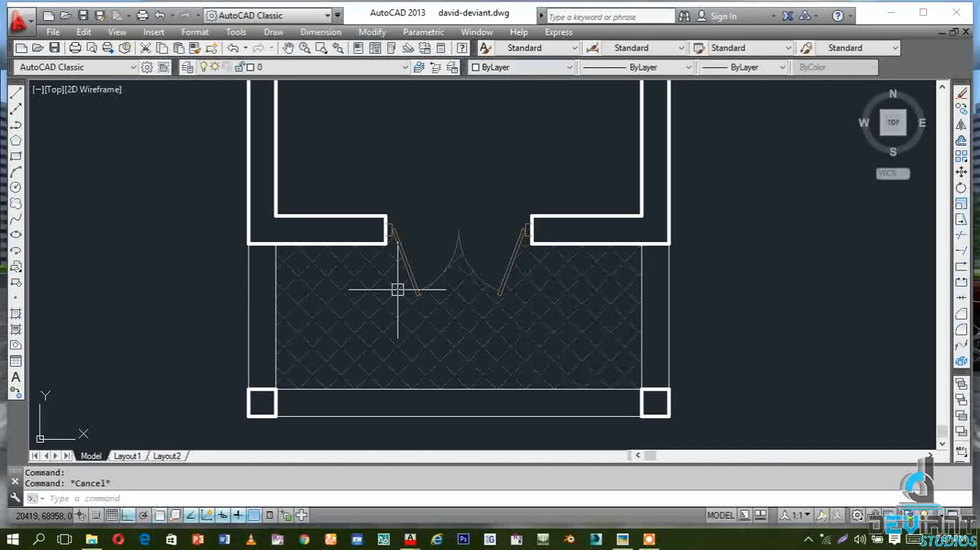
Review the whole plan with its tiled porch, and switch to the banner.jpg image in Picasa Photo Viewer
scroll(739, 396, "down", 3)
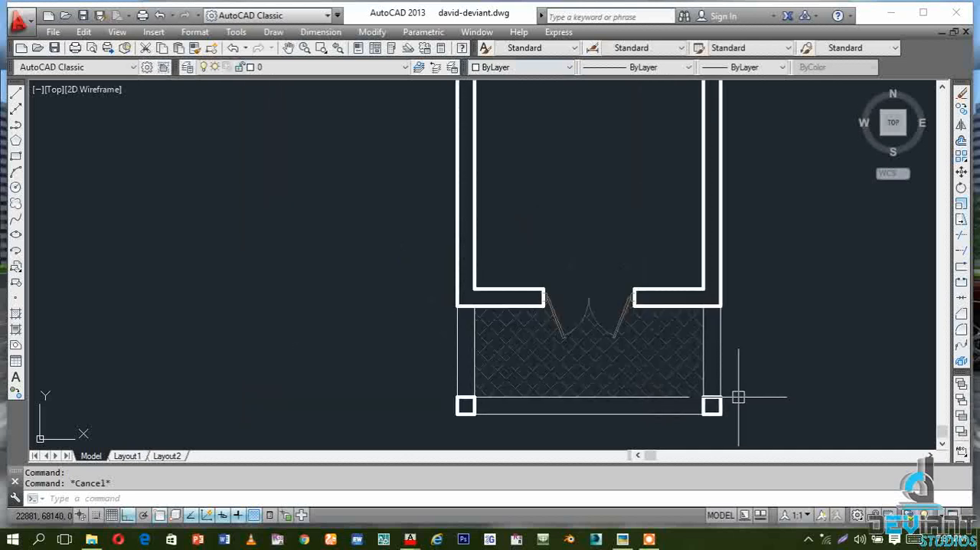
scroll(304, 360, "down", 4)
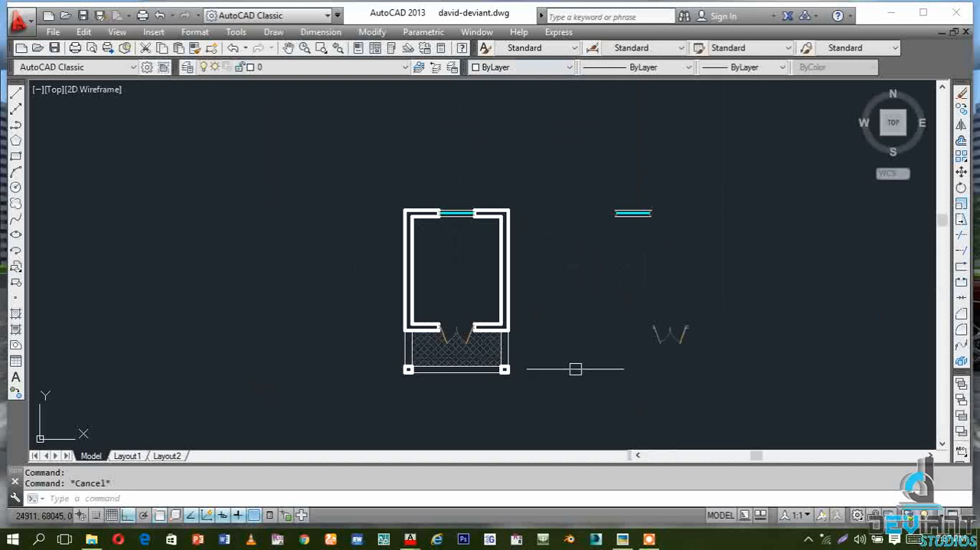
scroll(435, 386, "up", 2)
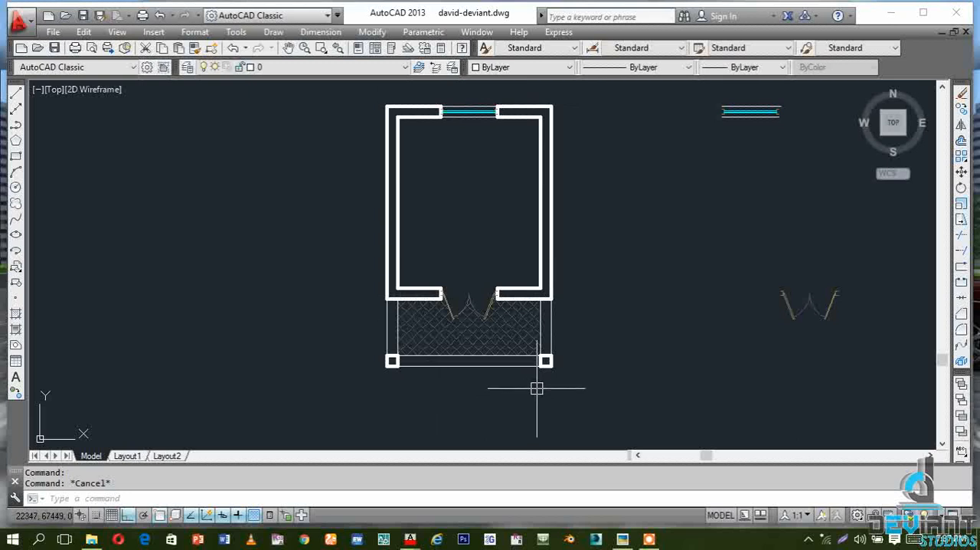
left_click(890, 13)
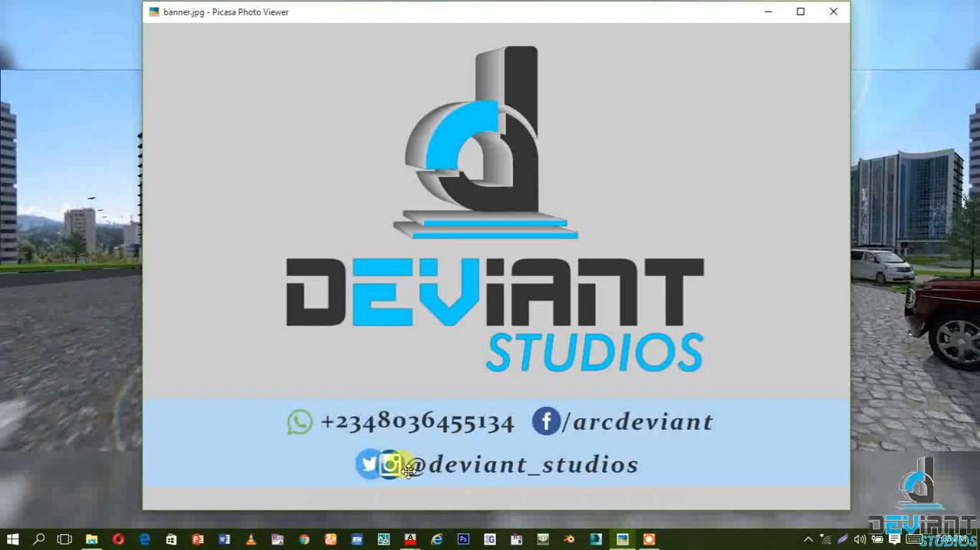
mouse_move(371, 470)
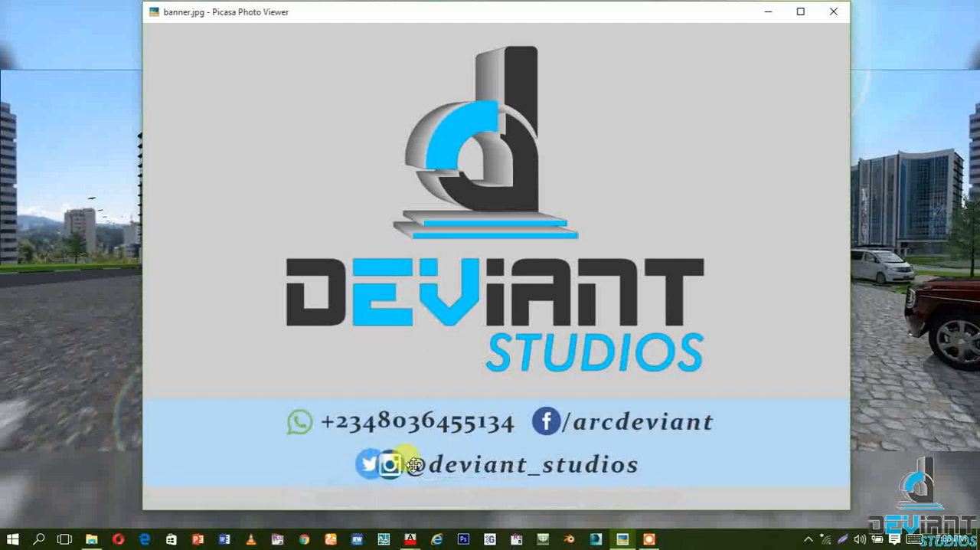
mouse_move(595, 465)
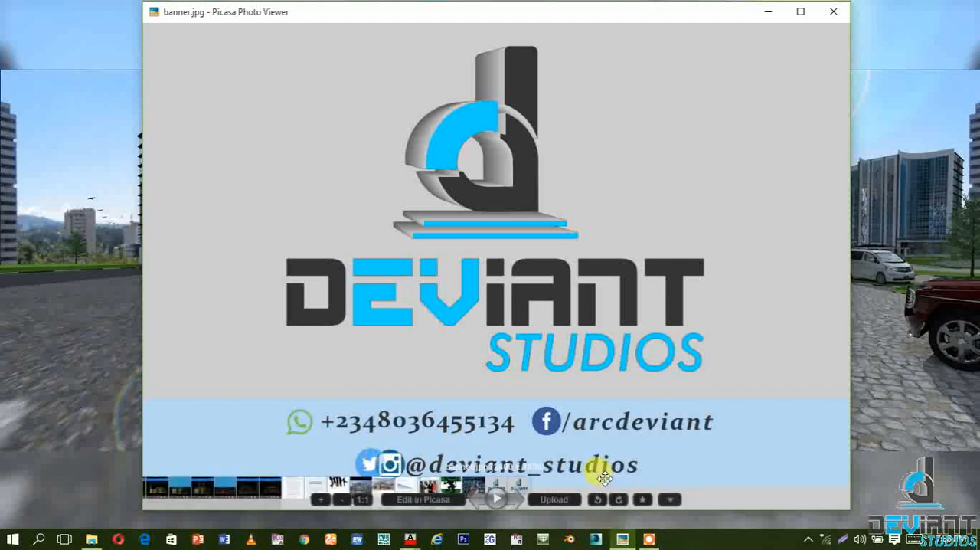